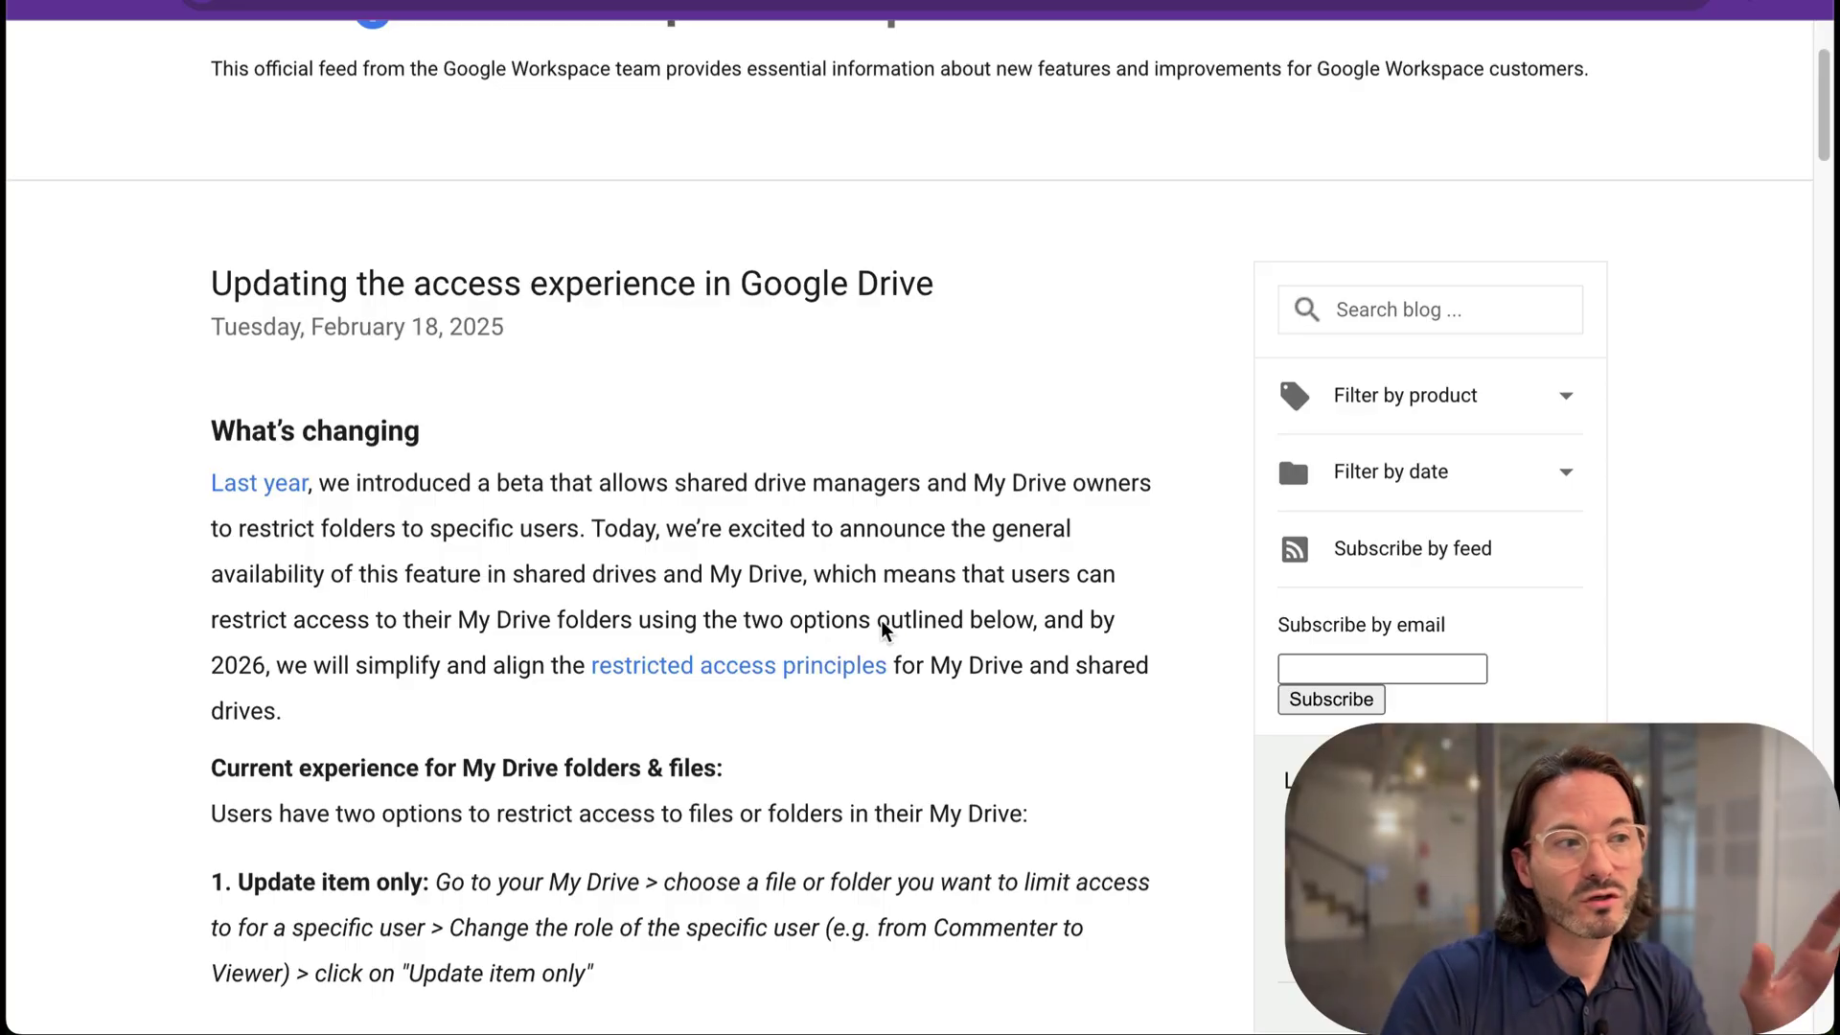
- Scroll up to the top of the 'Updating the access experience in Google Drive' post
{"action": "scroll", "coordinate": [824, 537], "scroll_direction": "up", "scroll_amount": 2}
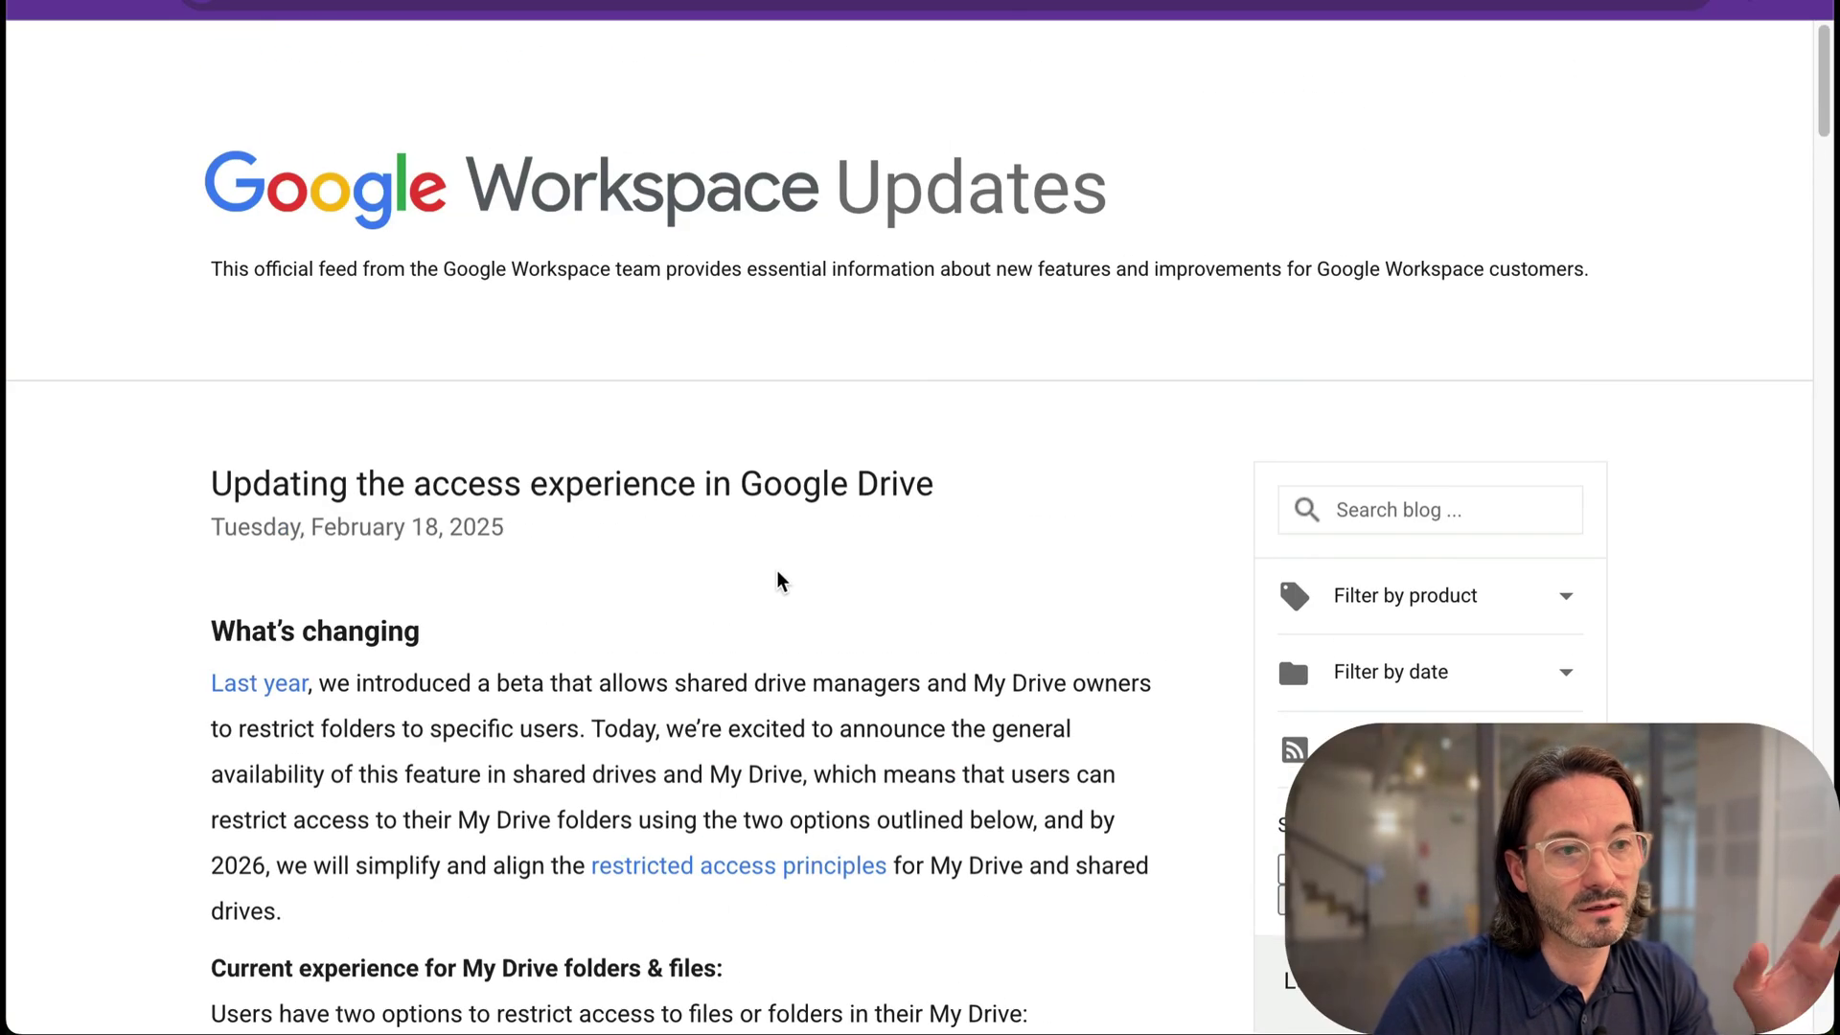
- Scroll down the post and highlight the What's changing paragraph
{"action": "scroll", "coordinate": [778, 579], "scroll_direction": "down", "scroll_amount": 3}
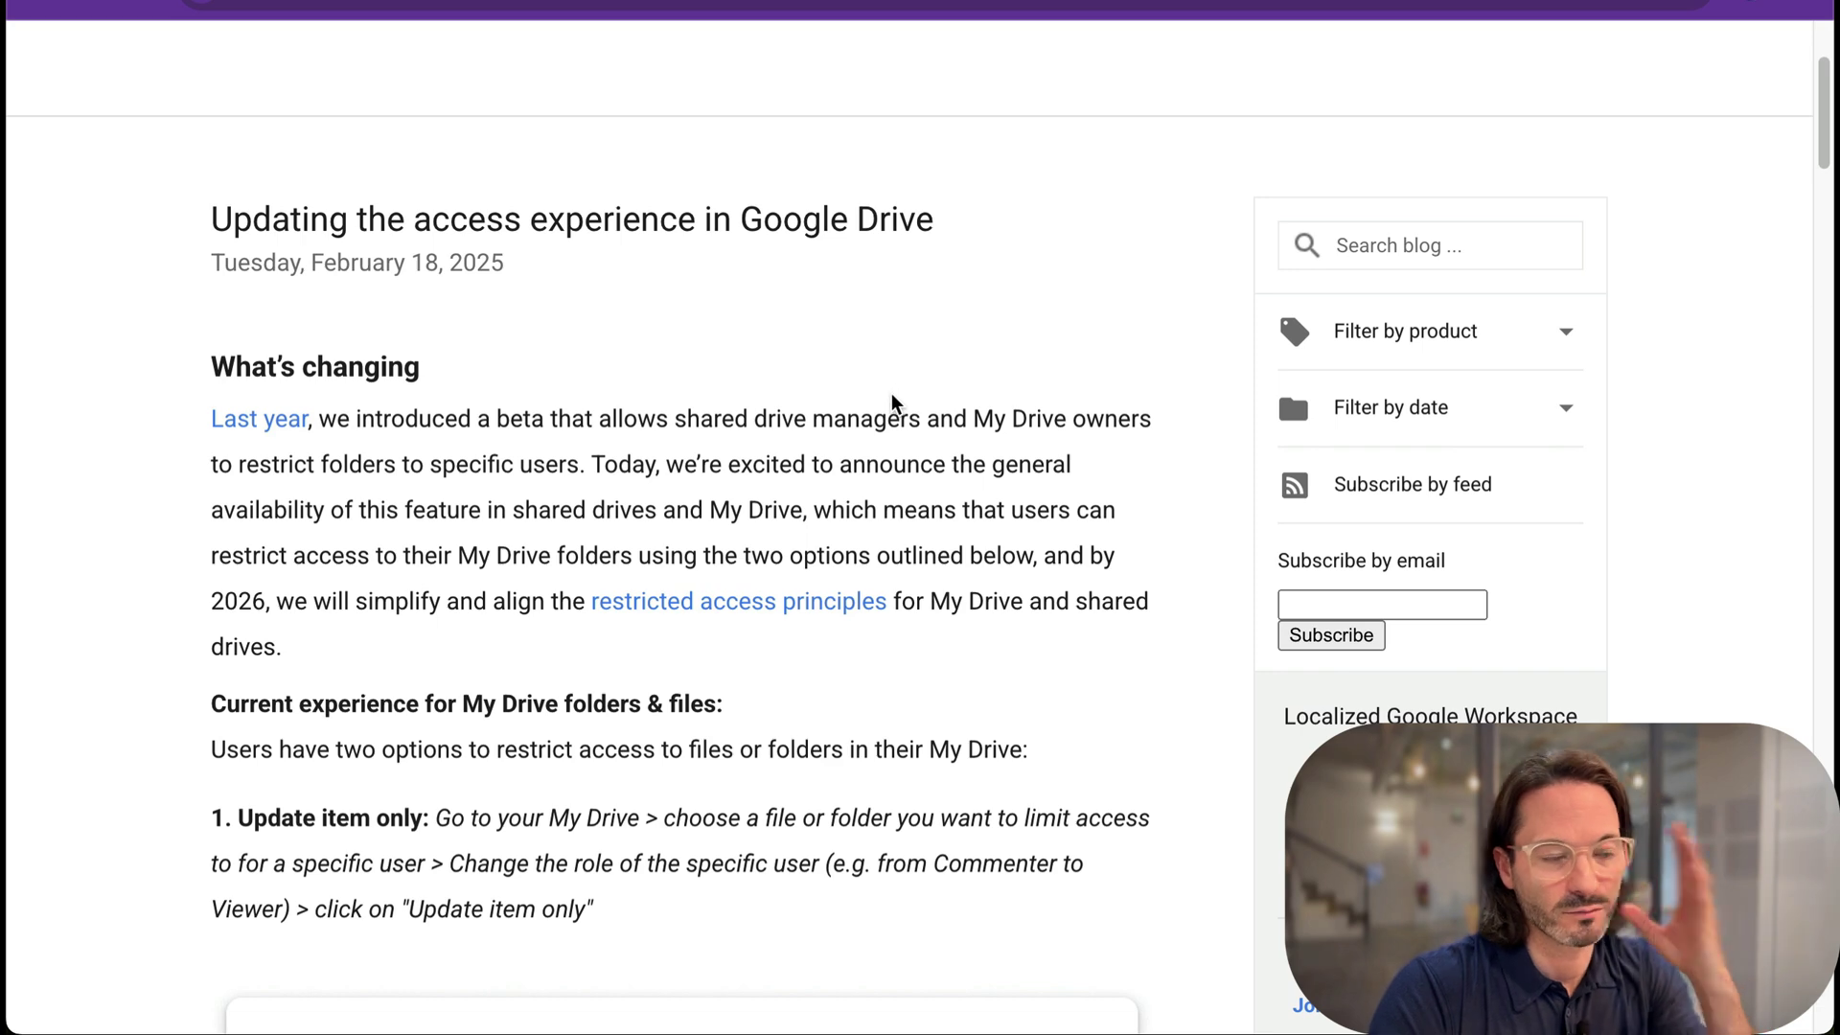
{"action": "scroll", "coordinate": [616, 422], "scroll_direction": "down", "scroll_amount": 1}
{"action": "scroll", "coordinate": [548, 419], "scroll_direction": "down", "scroll_amount": 1}
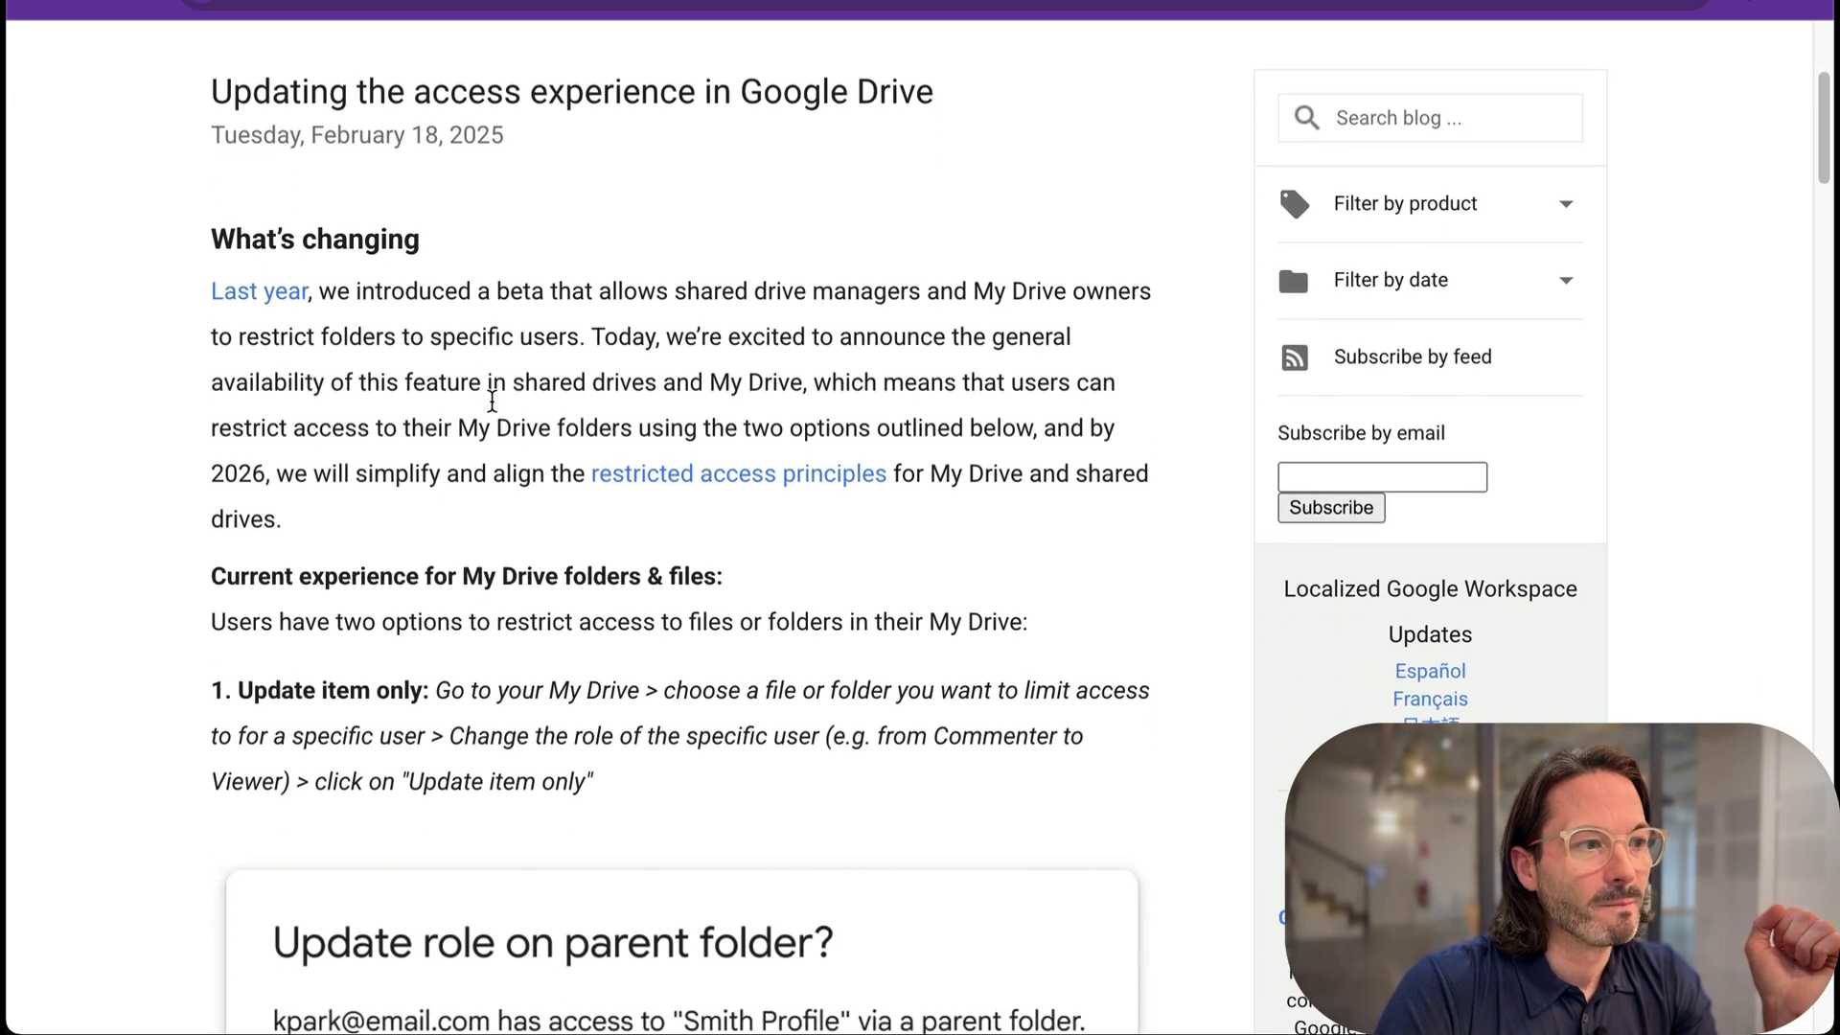
{"action": "left_click_drag", "start_coordinate": [204, 241], "coordinate": [886, 566]}
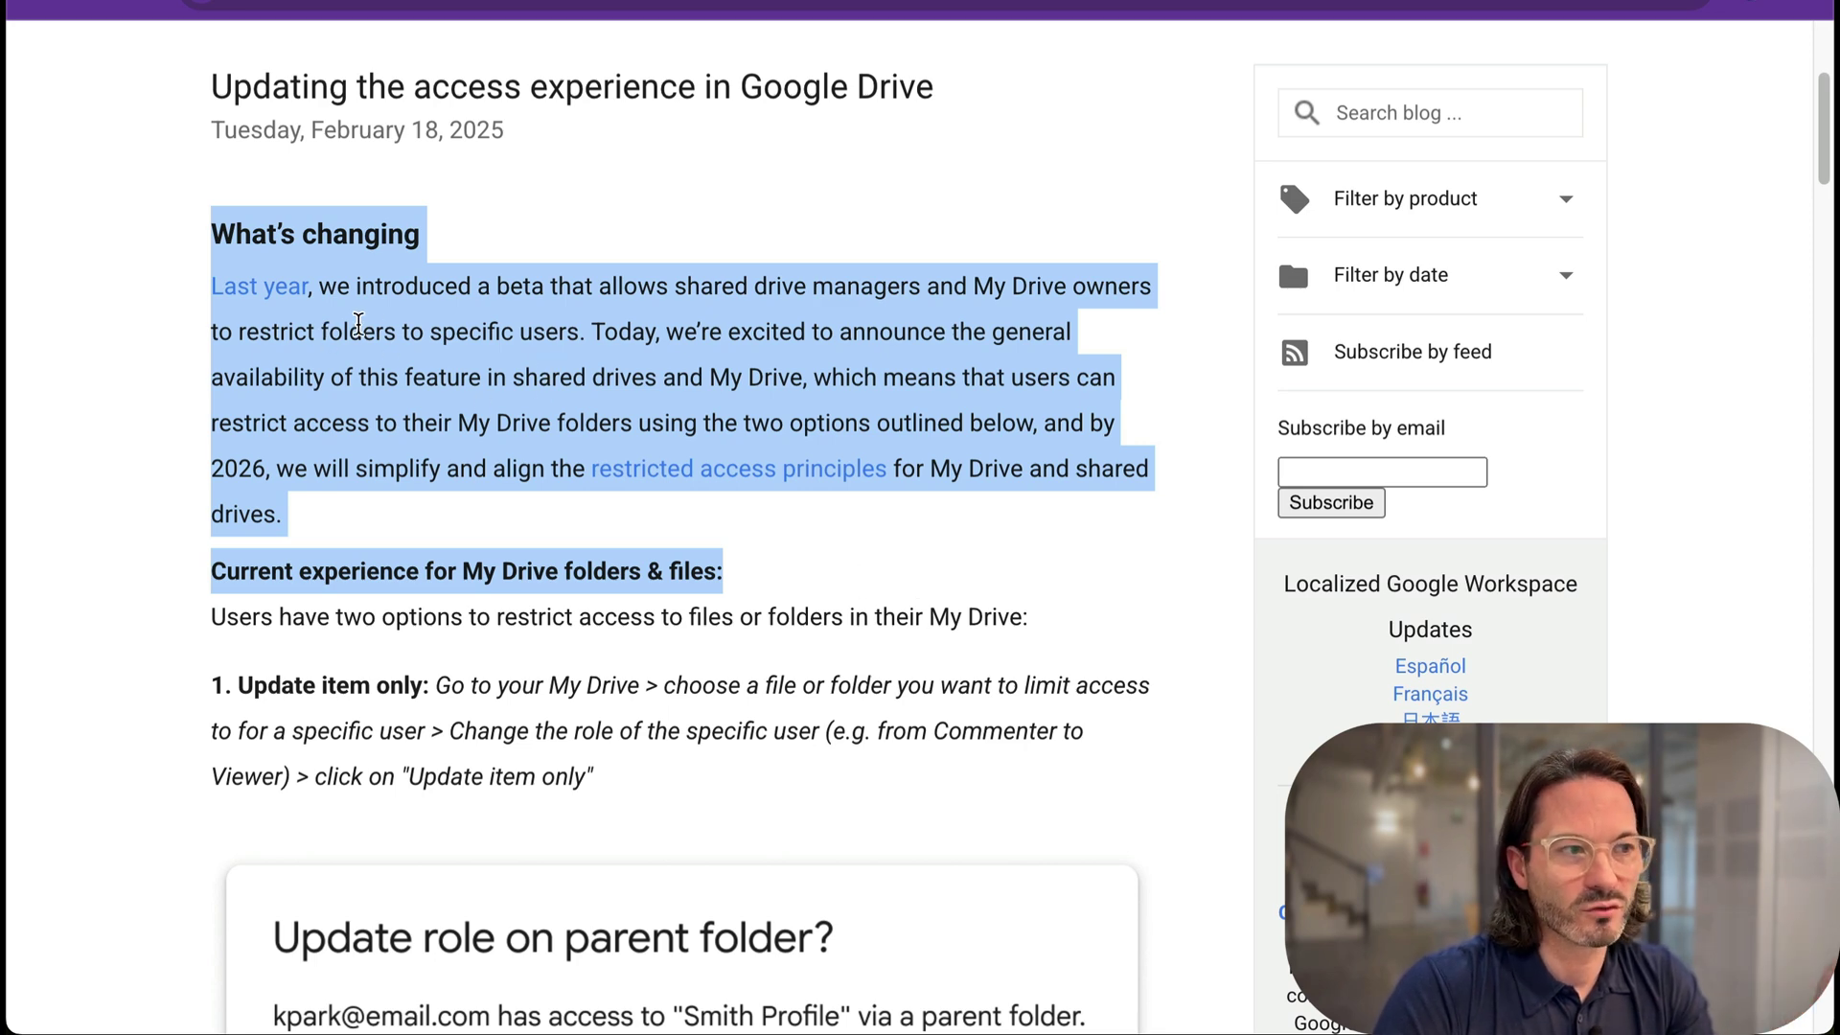
- Read through the rest of the post, scroll back up, and switch to Google Drive
{"action": "scroll", "coordinate": [516, 491], "scroll_direction": "down", "scroll_amount": 1}
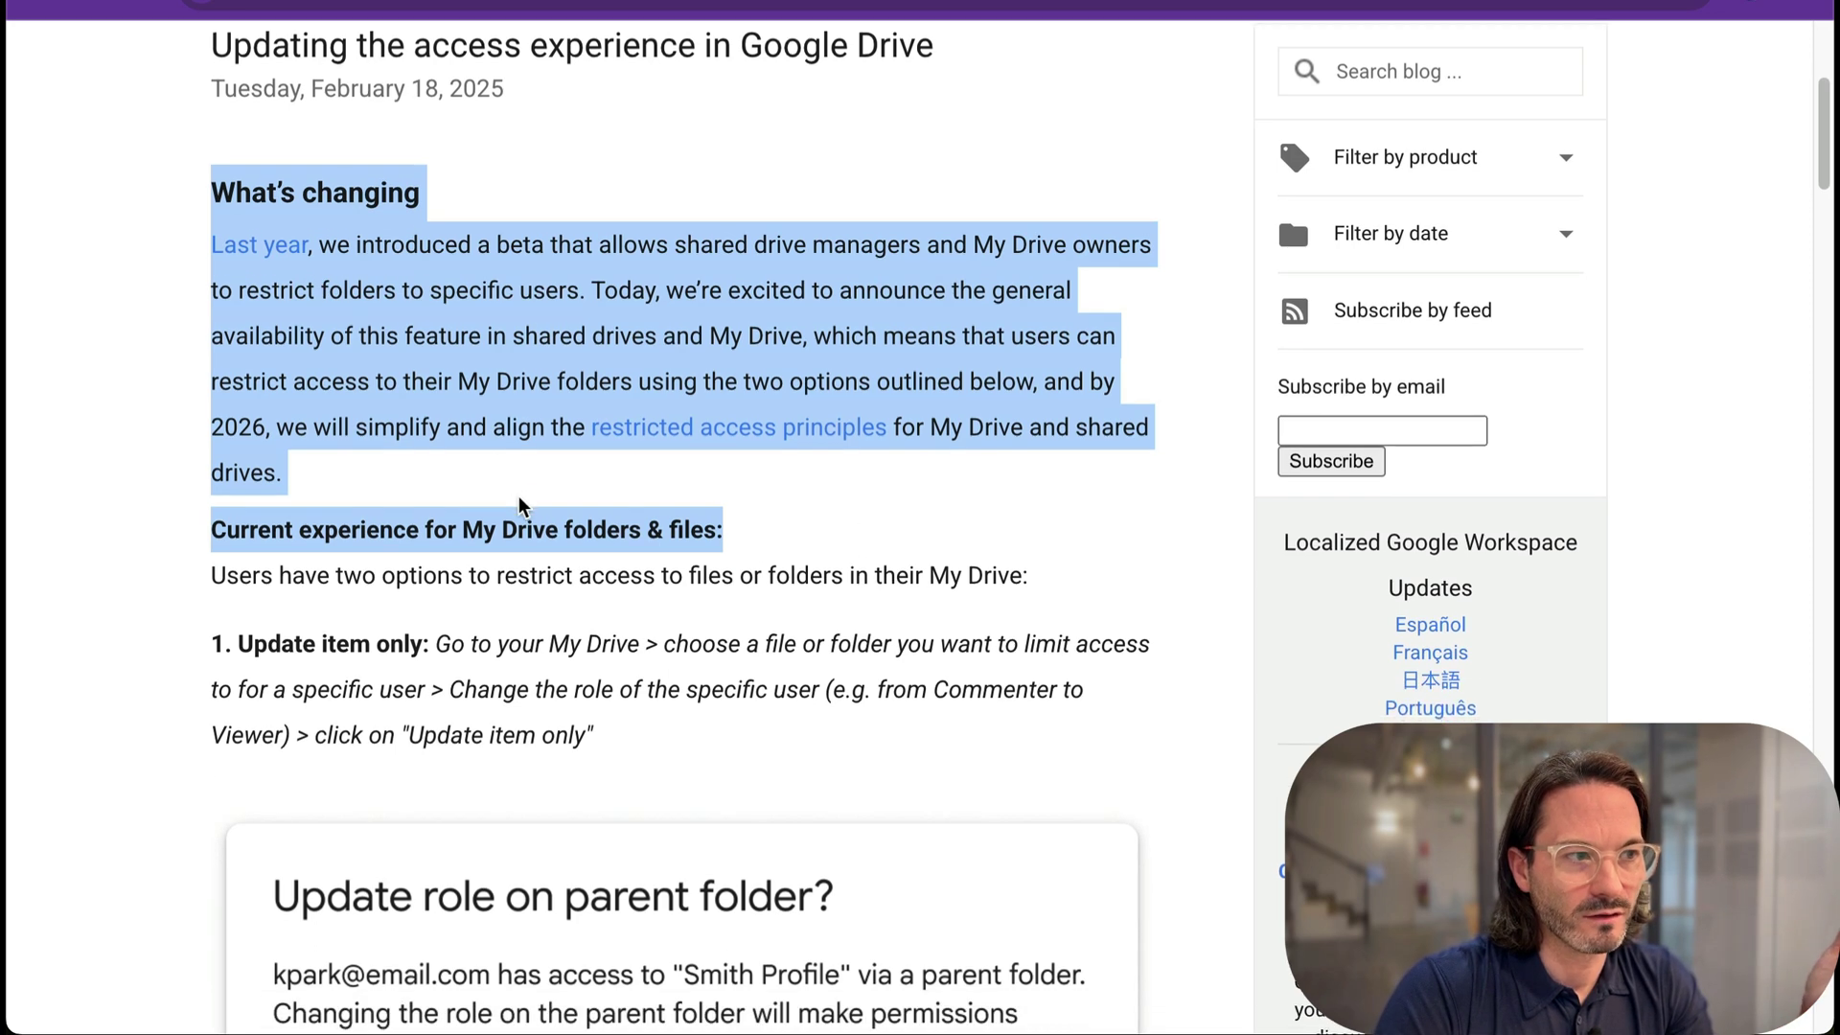
{"action": "scroll", "coordinate": [520, 503], "scroll_direction": "down", "scroll_amount": 3}
{"action": "scroll", "coordinate": [520, 499], "scroll_direction": "down", "scroll_amount": 5}
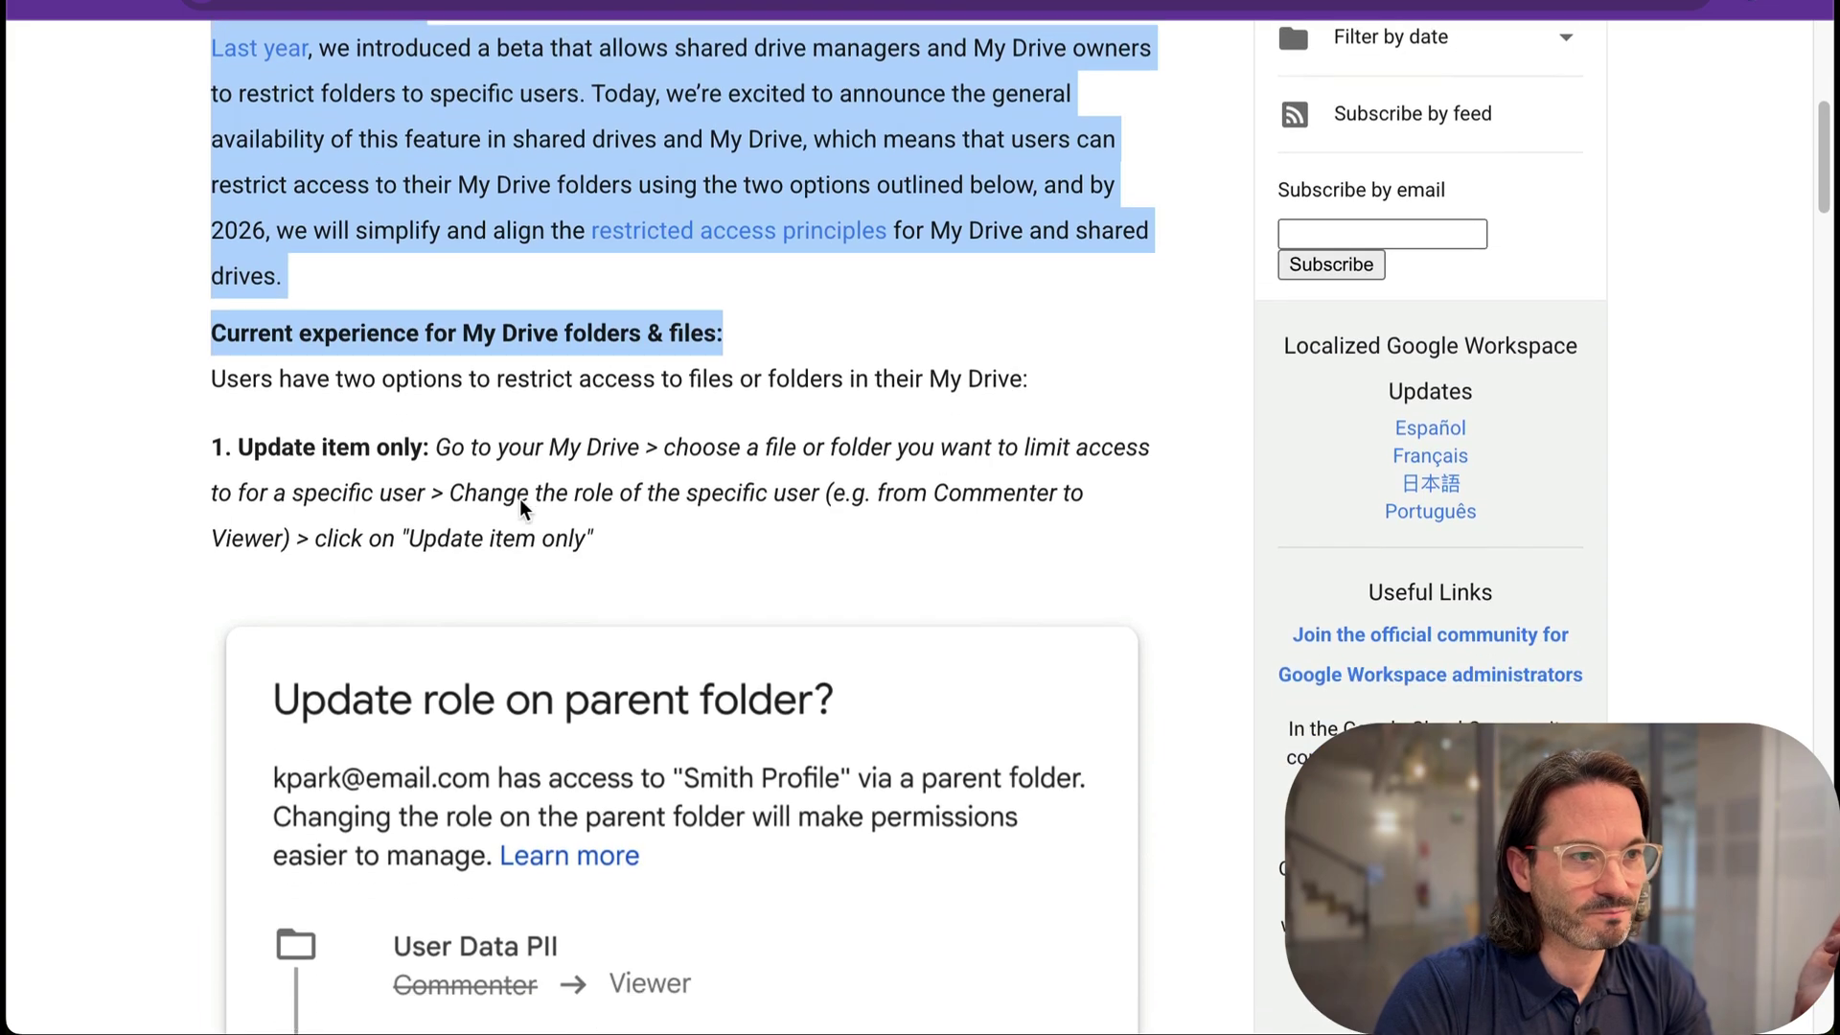
{"action": "scroll", "coordinate": [526, 515], "scroll_direction": "down", "scroll_amount": 20}
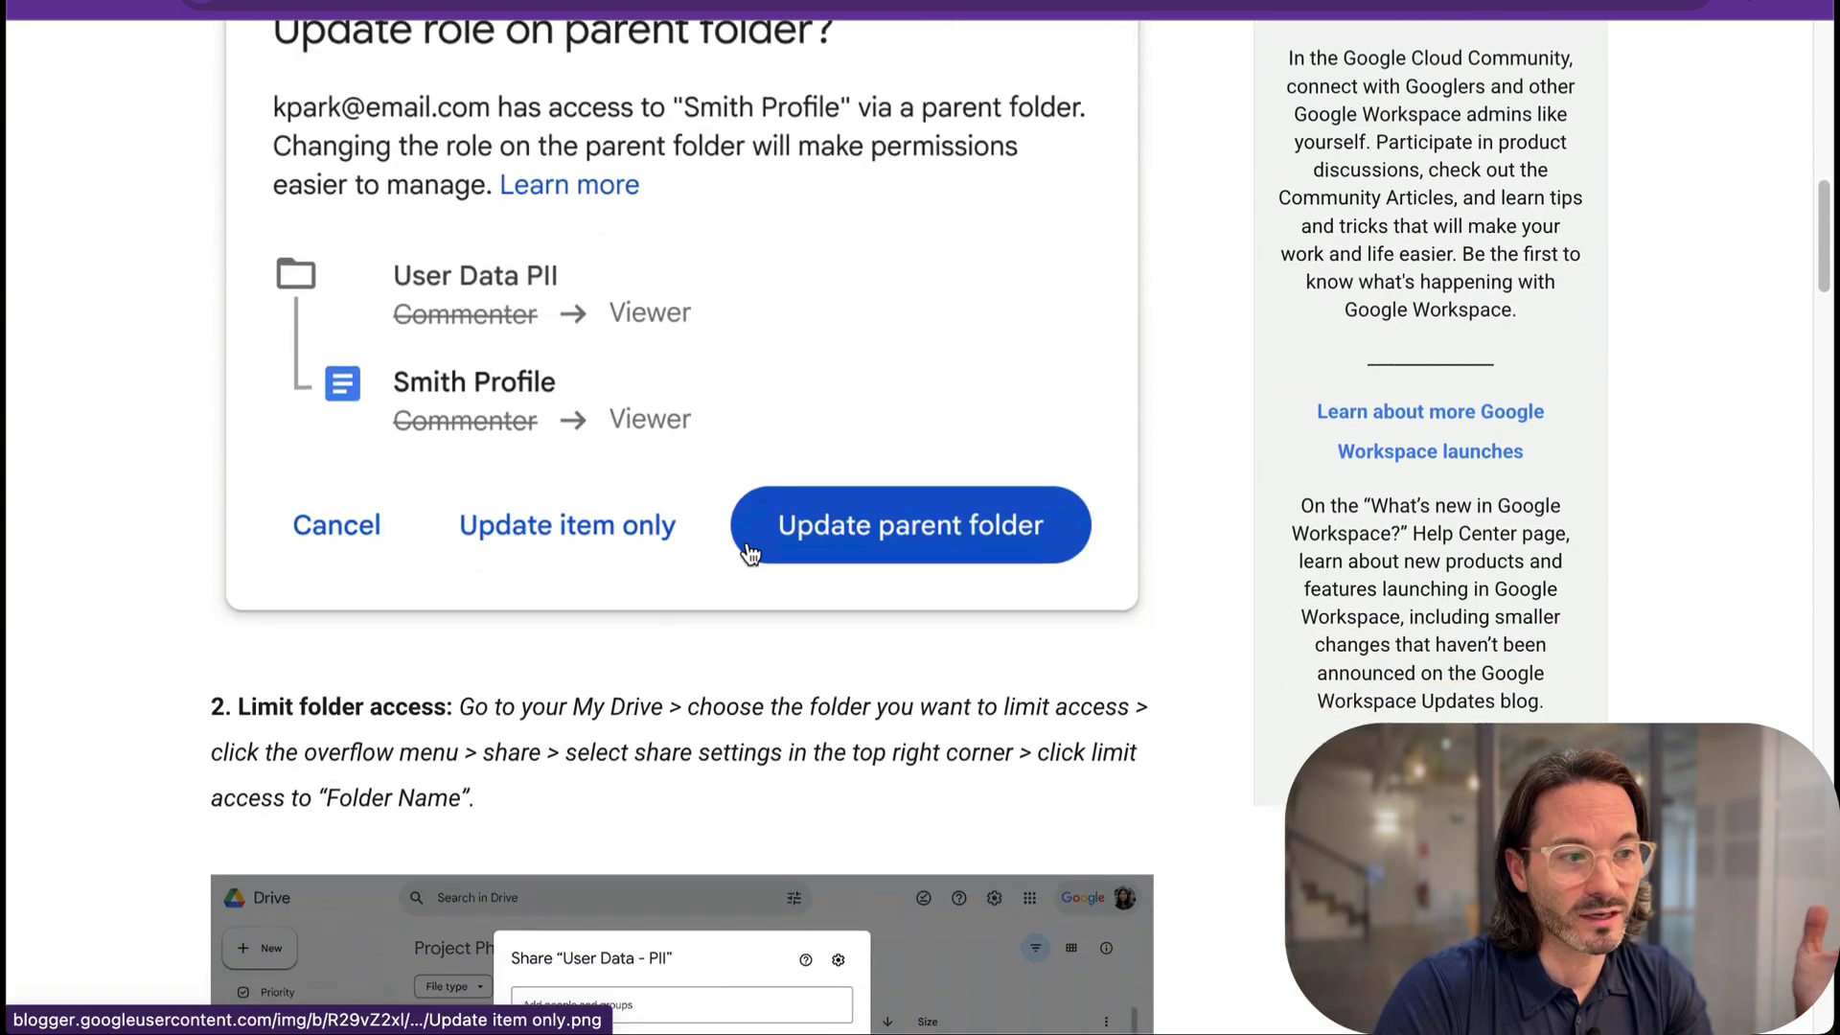
{"action": "scroll", "coordinate": [751, 554], "scroll_direction": "down", "scroll_amount": 20}
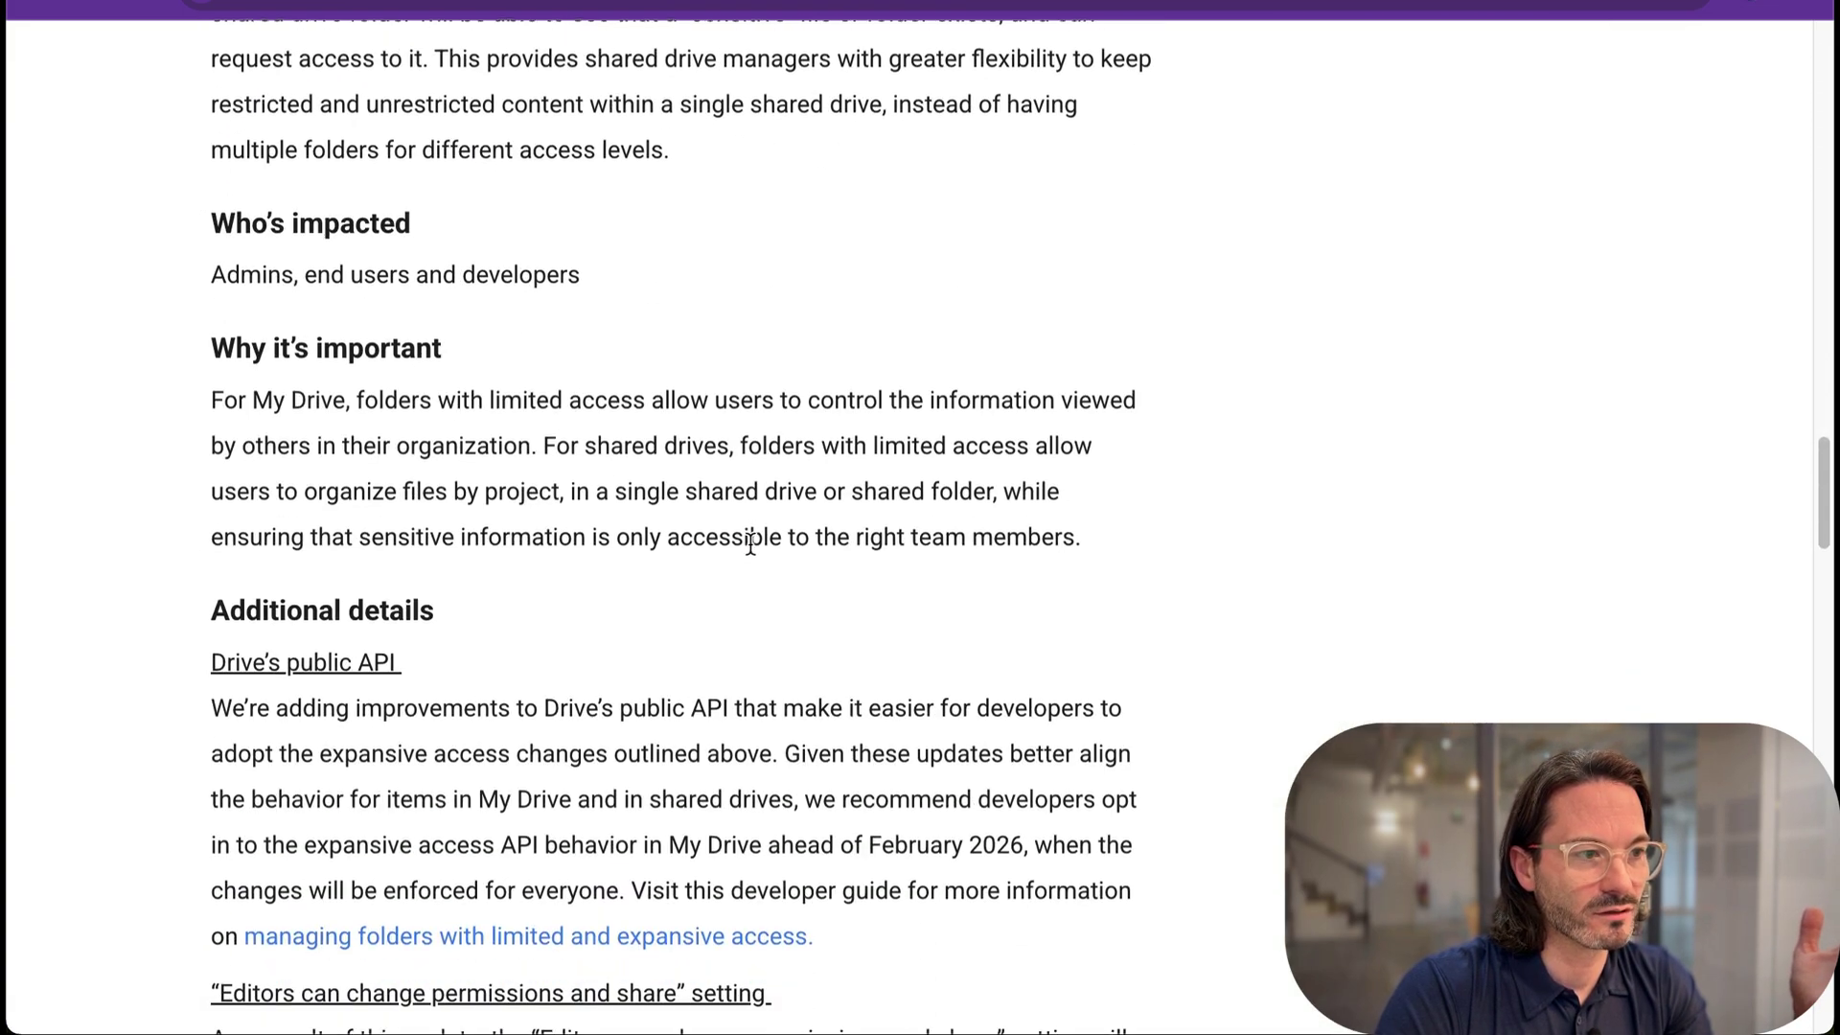
{"action": "scroll", "coordinate": [1067, 307], "scroll_direction": "up", "scroll_amount": 20}
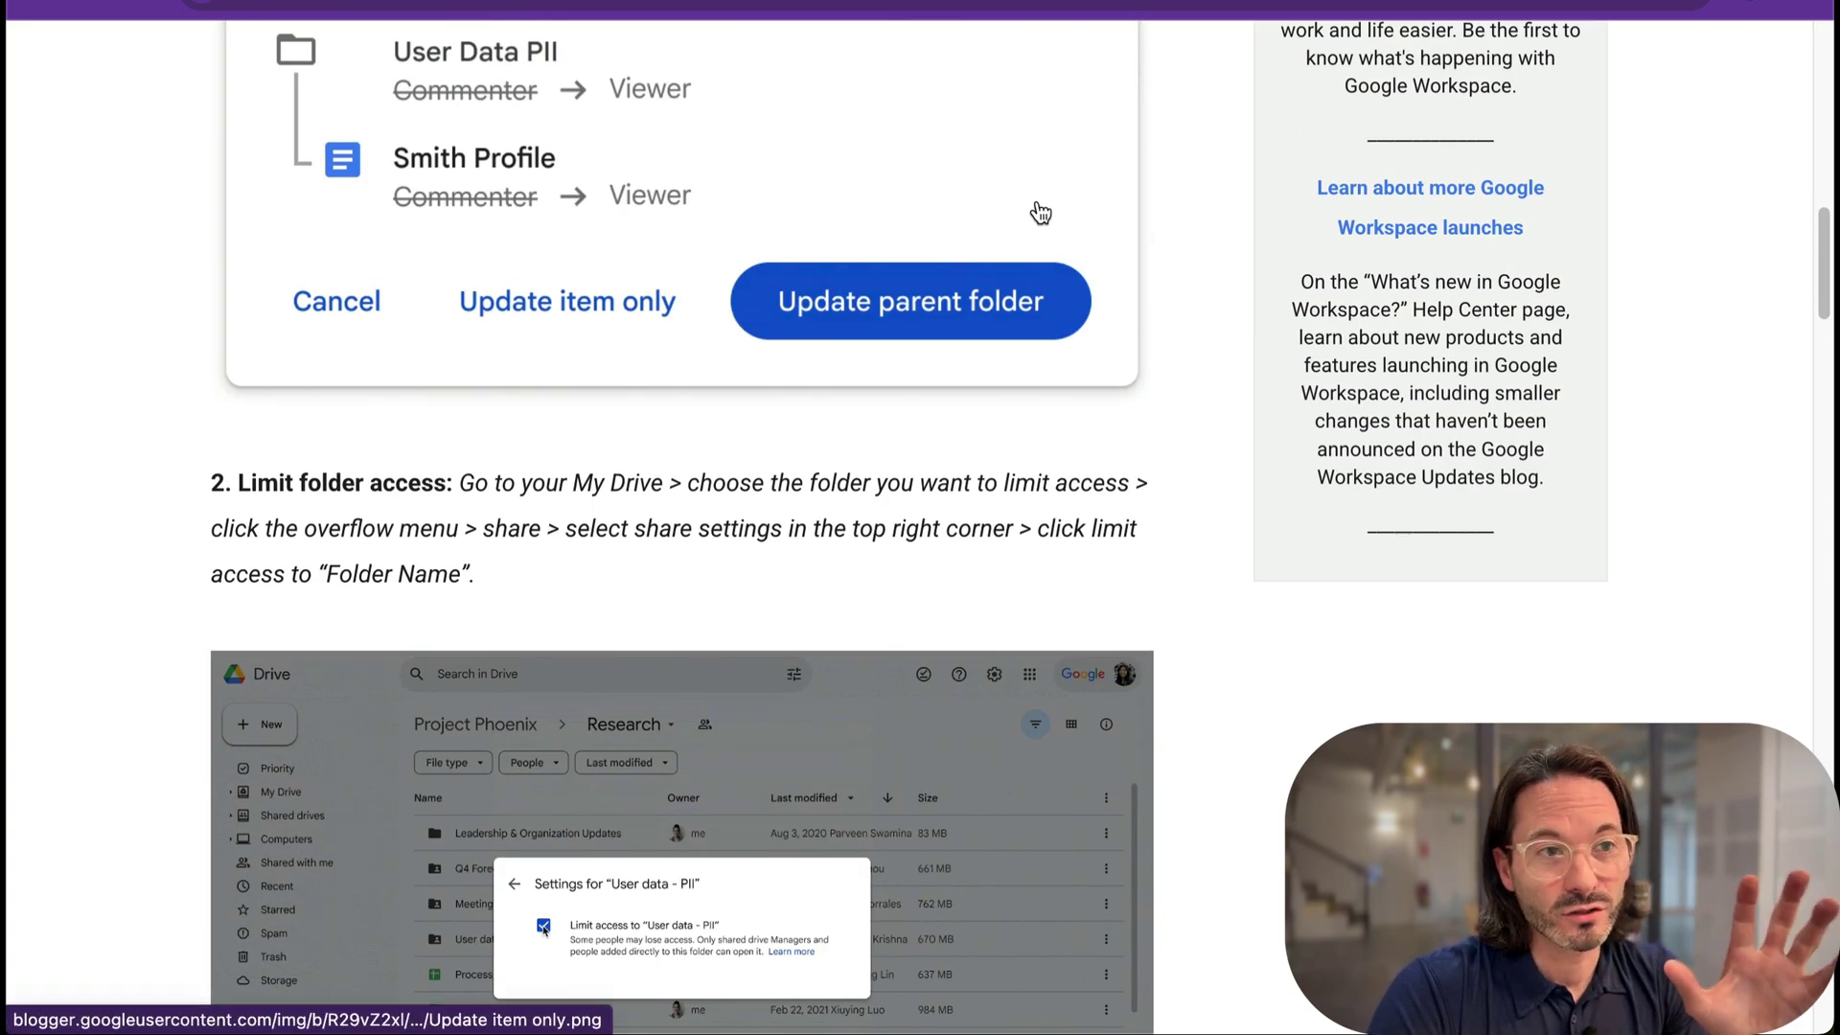
{"action": "scroll", "coordinate": [1044, 205], "scroll_direction": "up", "scroll_amount": 20}
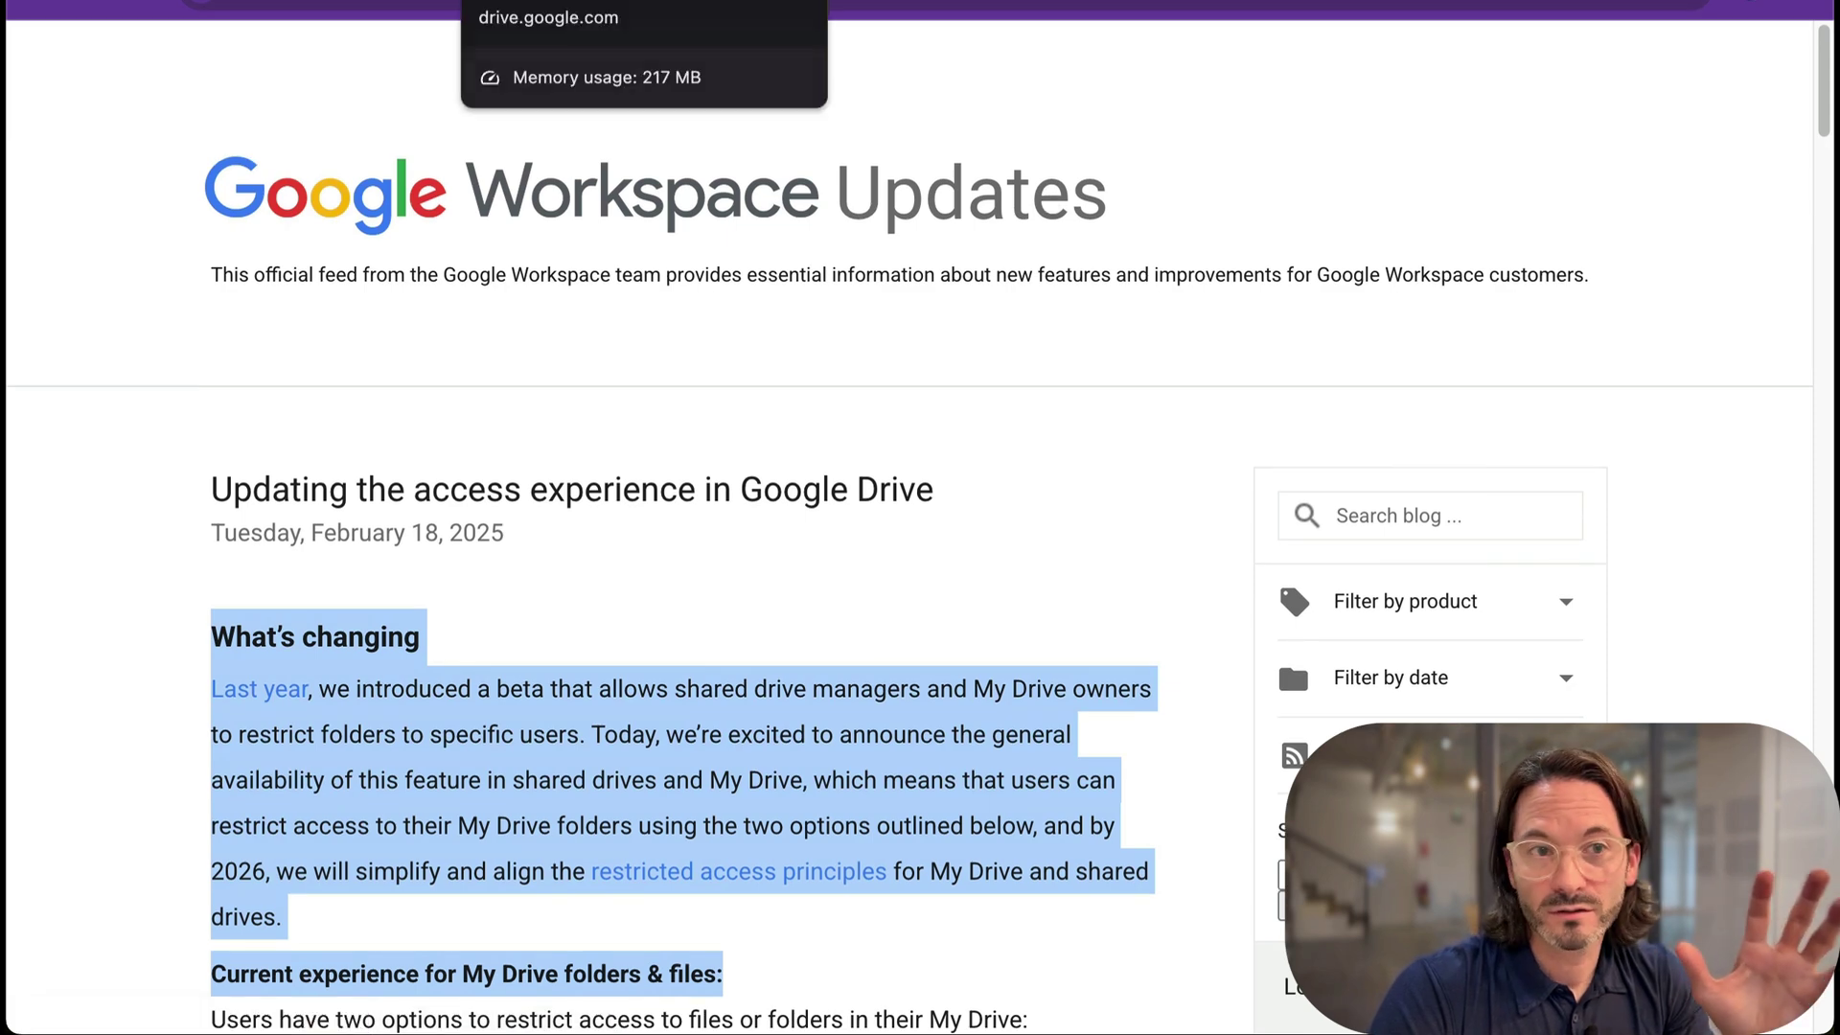
{"action": "left_click", "coordinate": [537, 5]}
- From the Drive home page, open and expand the GYM Manager Drive shared drive
{"action": "left_click", "coordinate": [169, 257]}
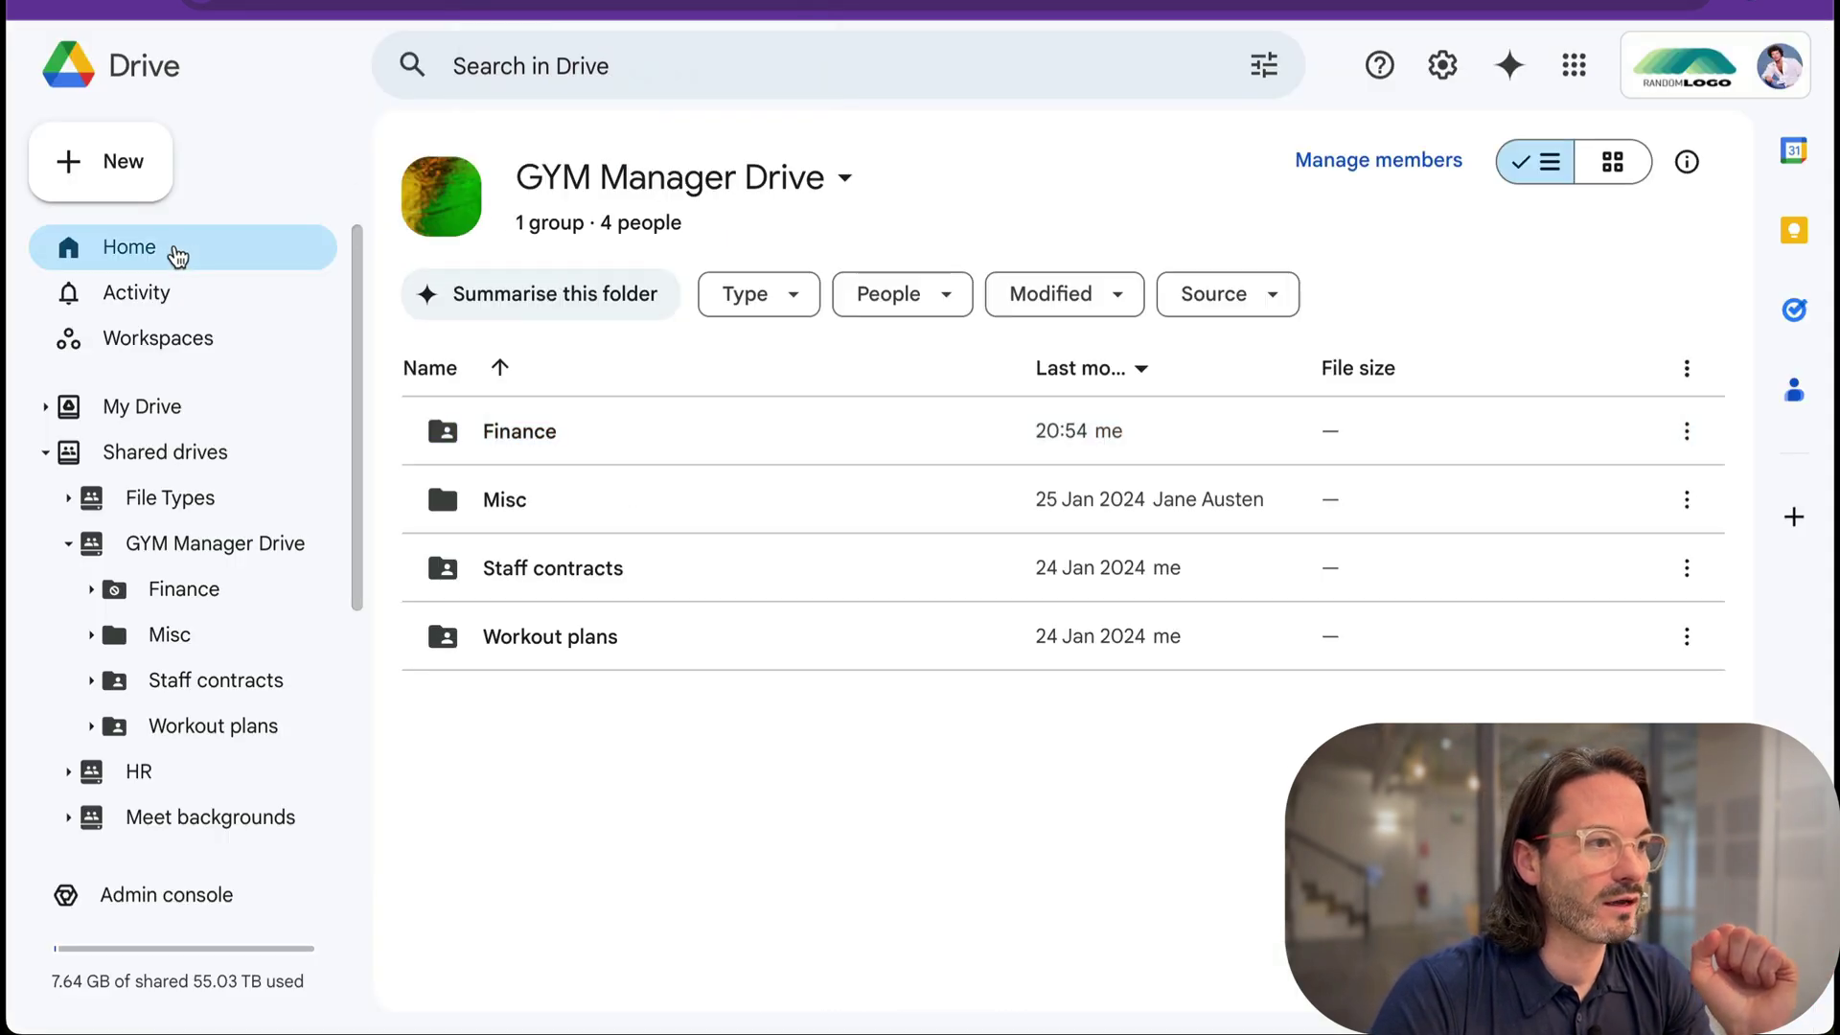
{"action": "left_click", "coordinate": [68, 544]}
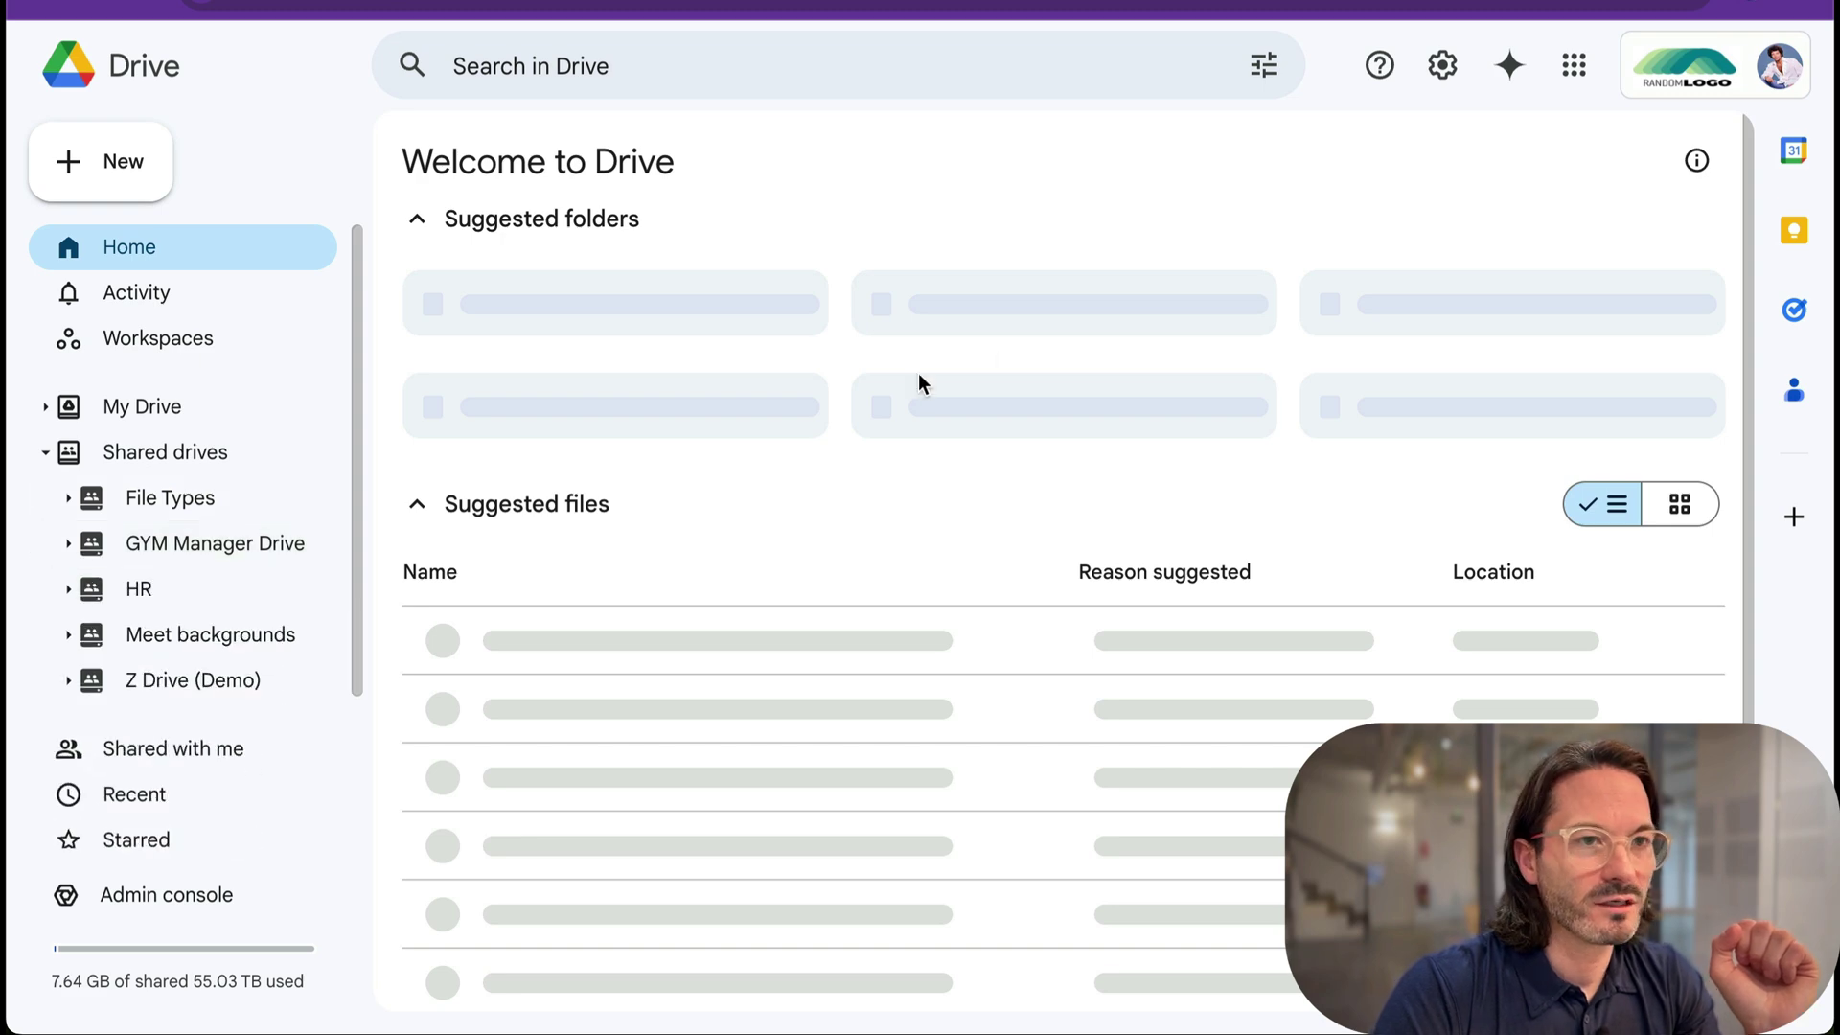
{"action": "left_click", "coordinate": [1688, 65]}
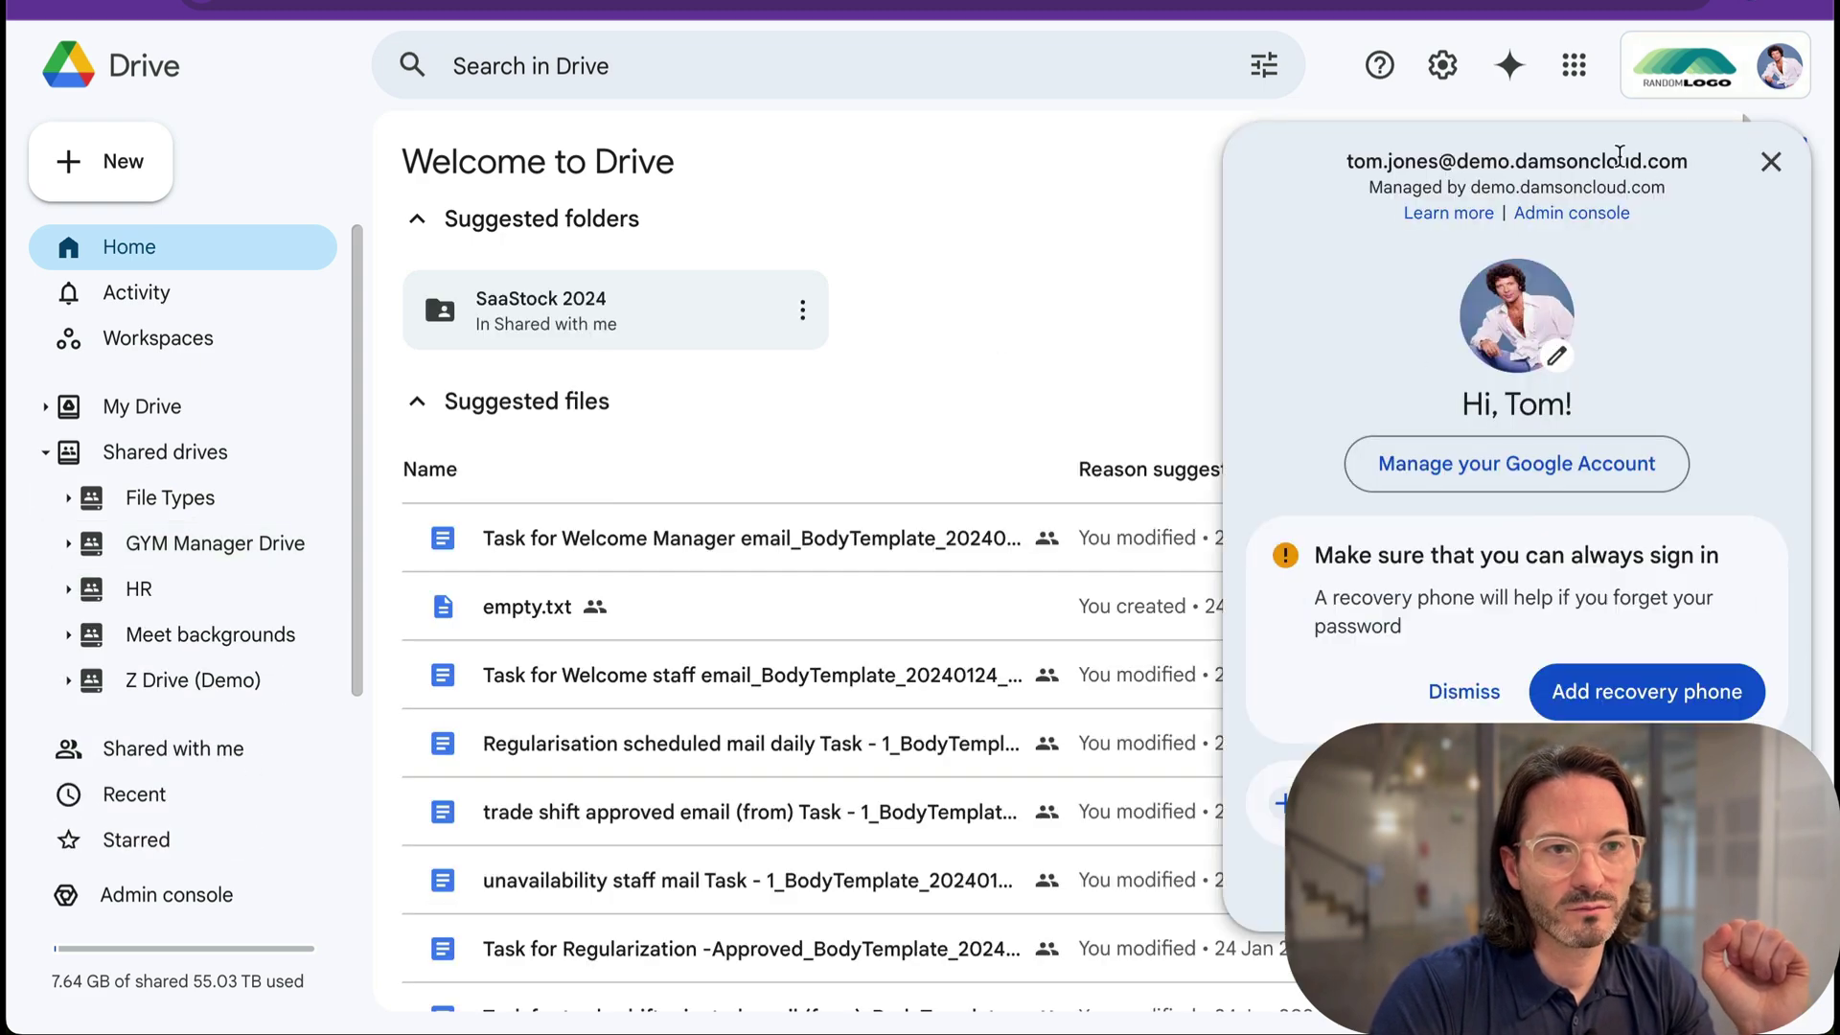
{"action": "left_click", "coordinate": [1679, 94]}
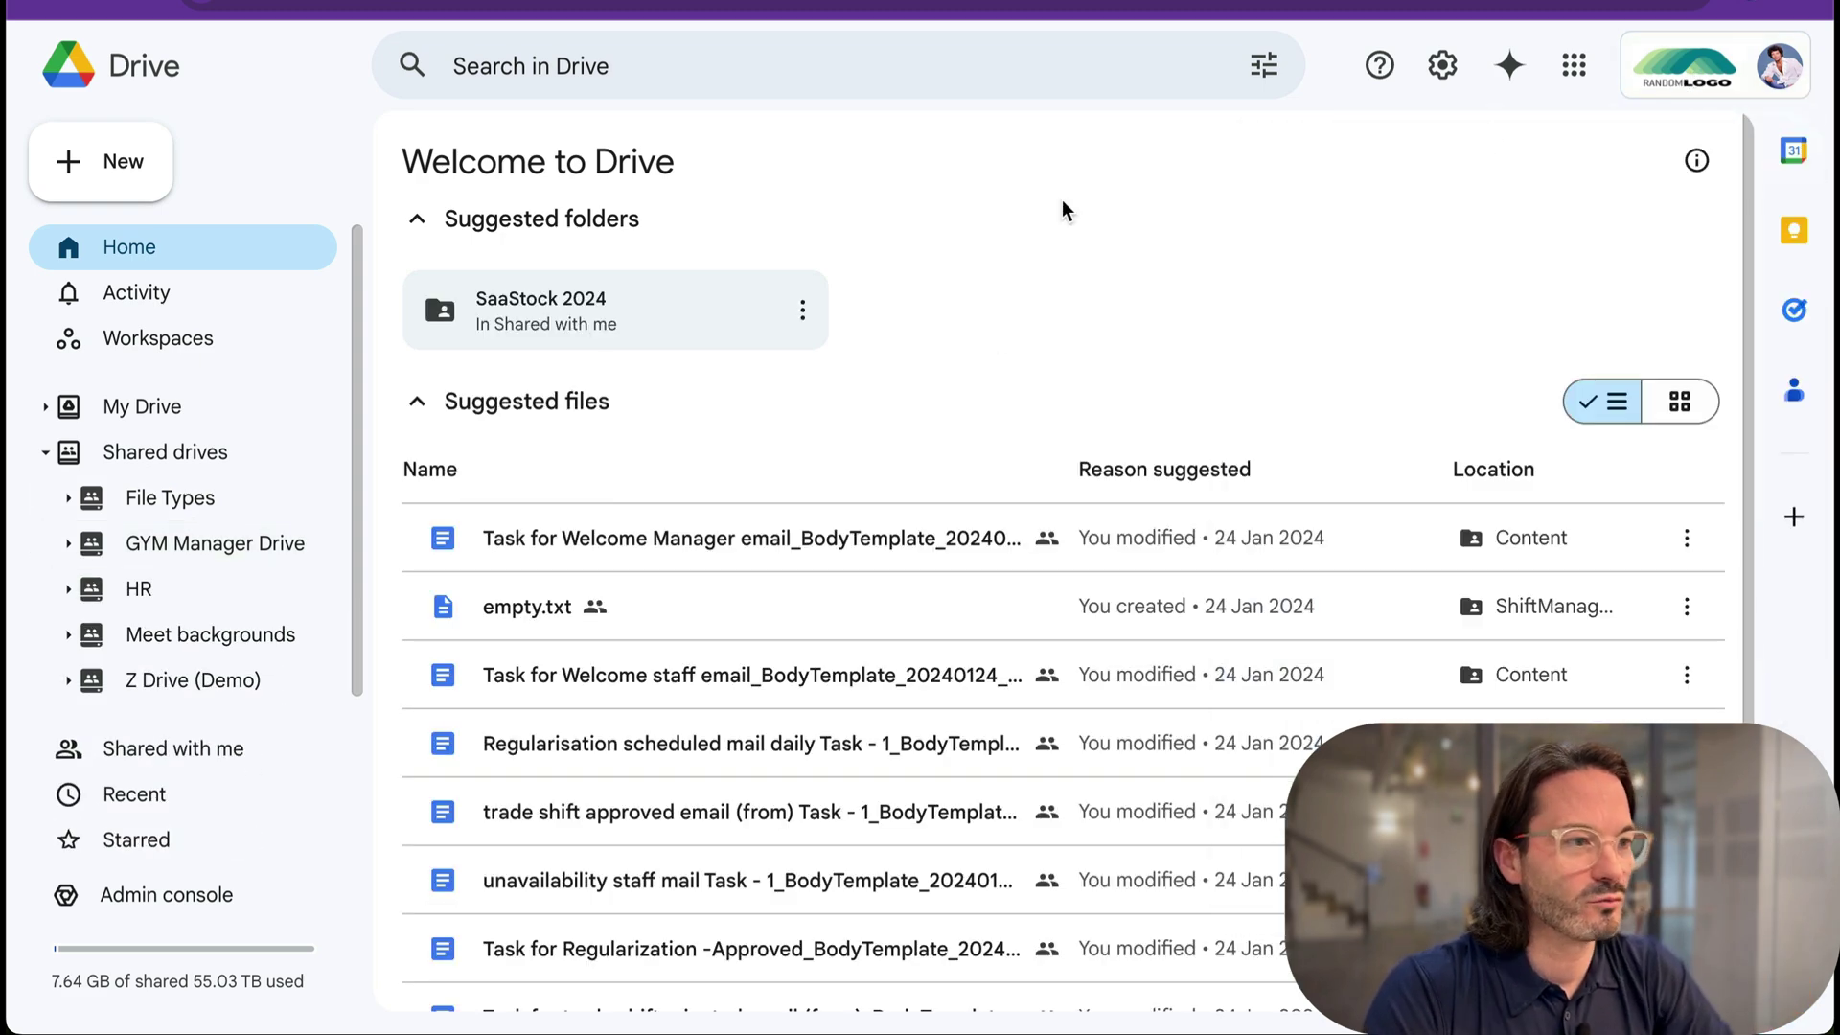
{"action": "left_click", "coordinate": [168, 552]}
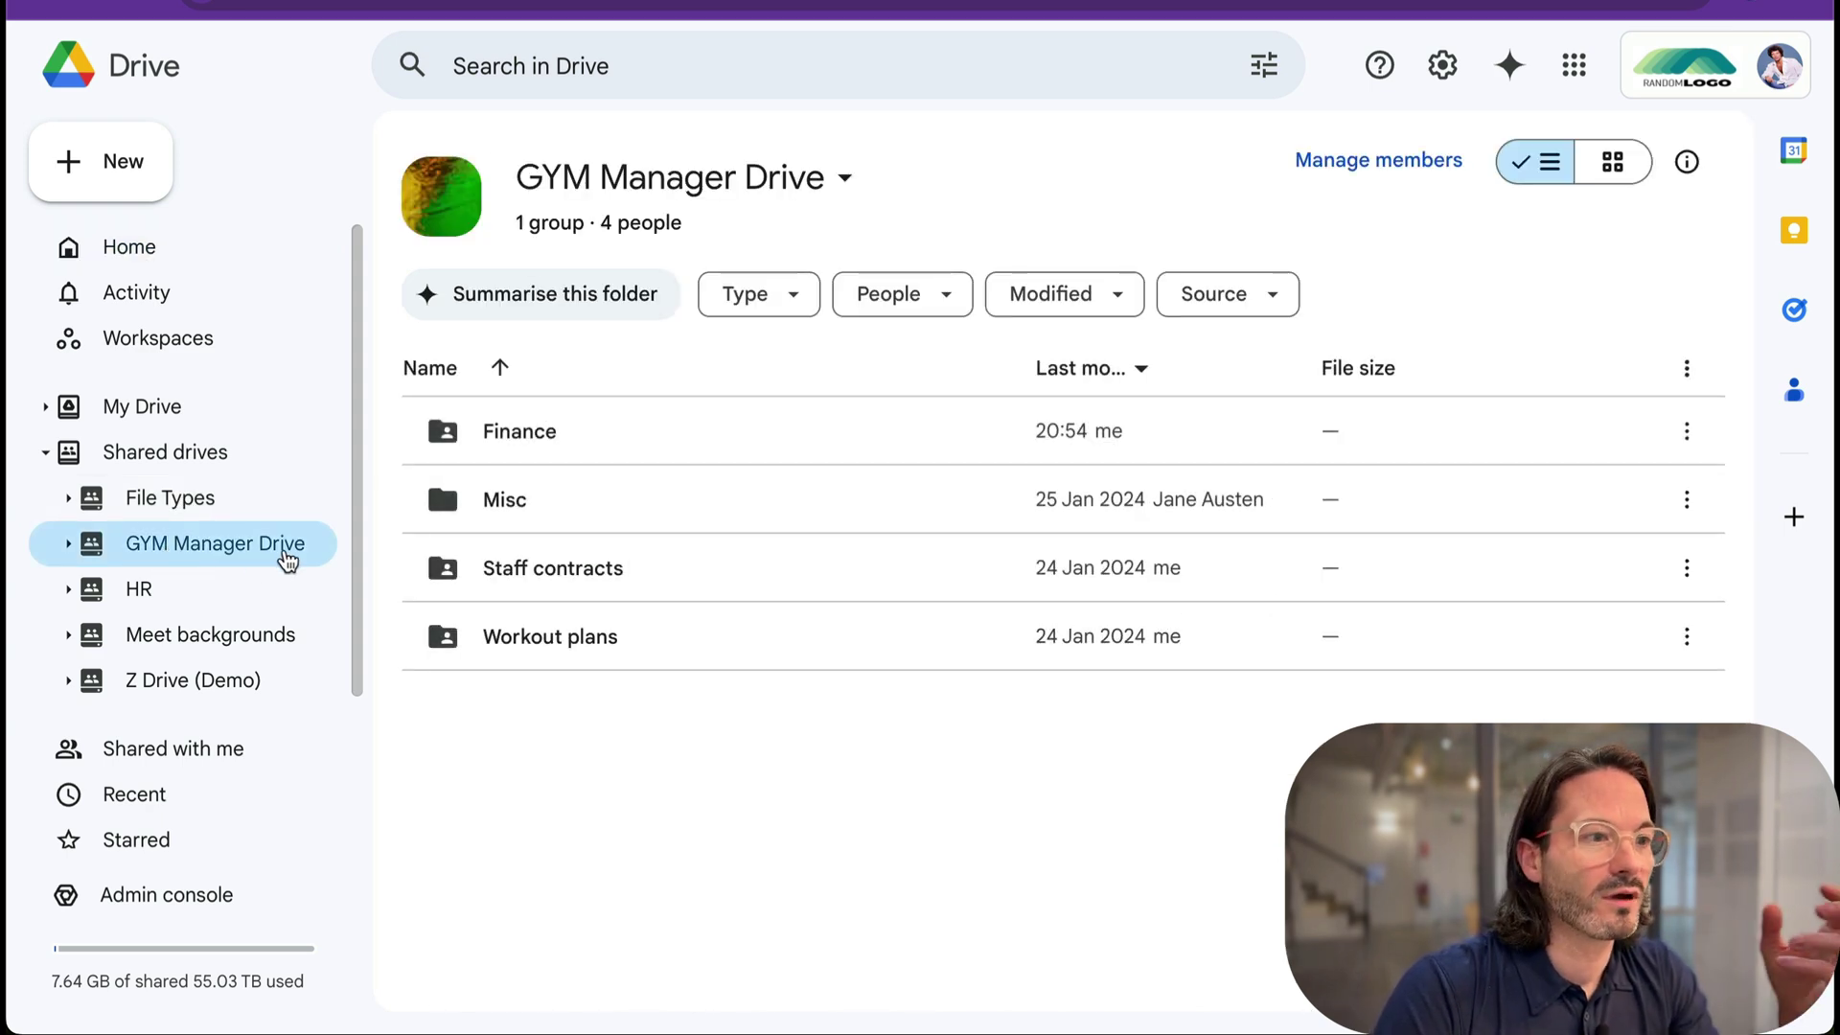
{"action": "left_click", "coordinate": [69, 545]}
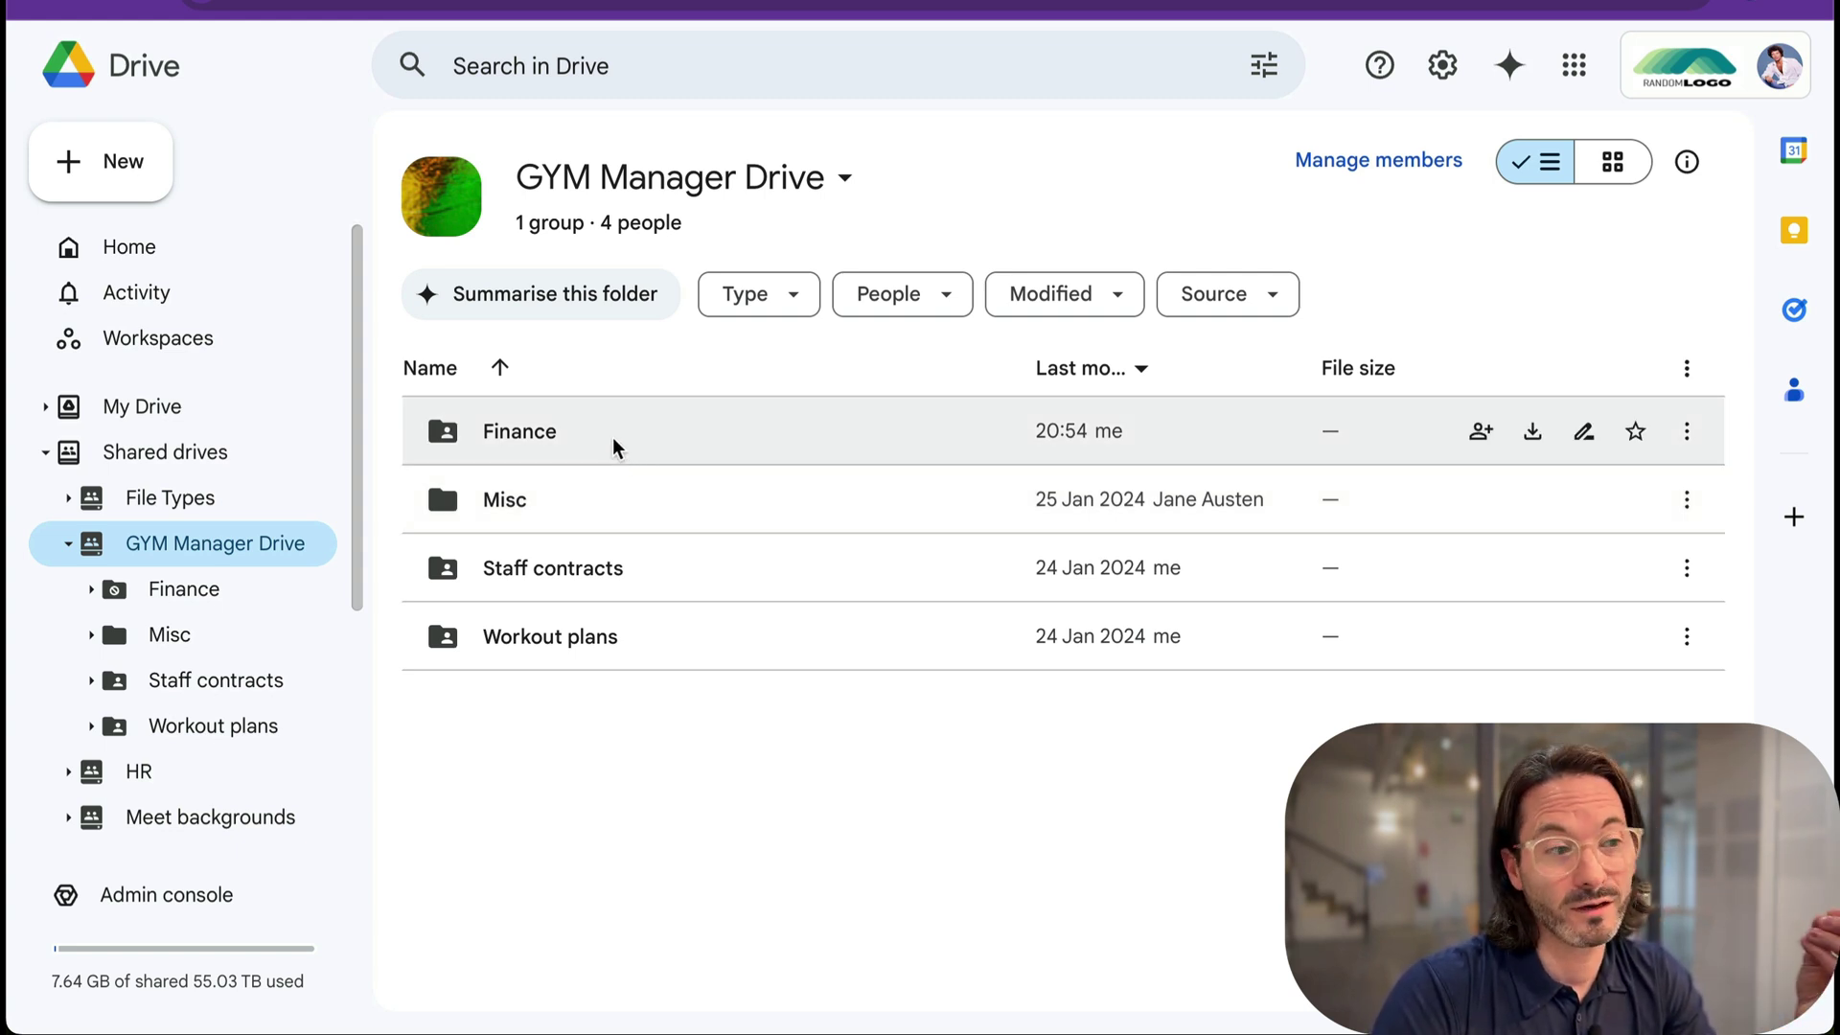
{"action": "right_click", "coordinate": [503, 443]}
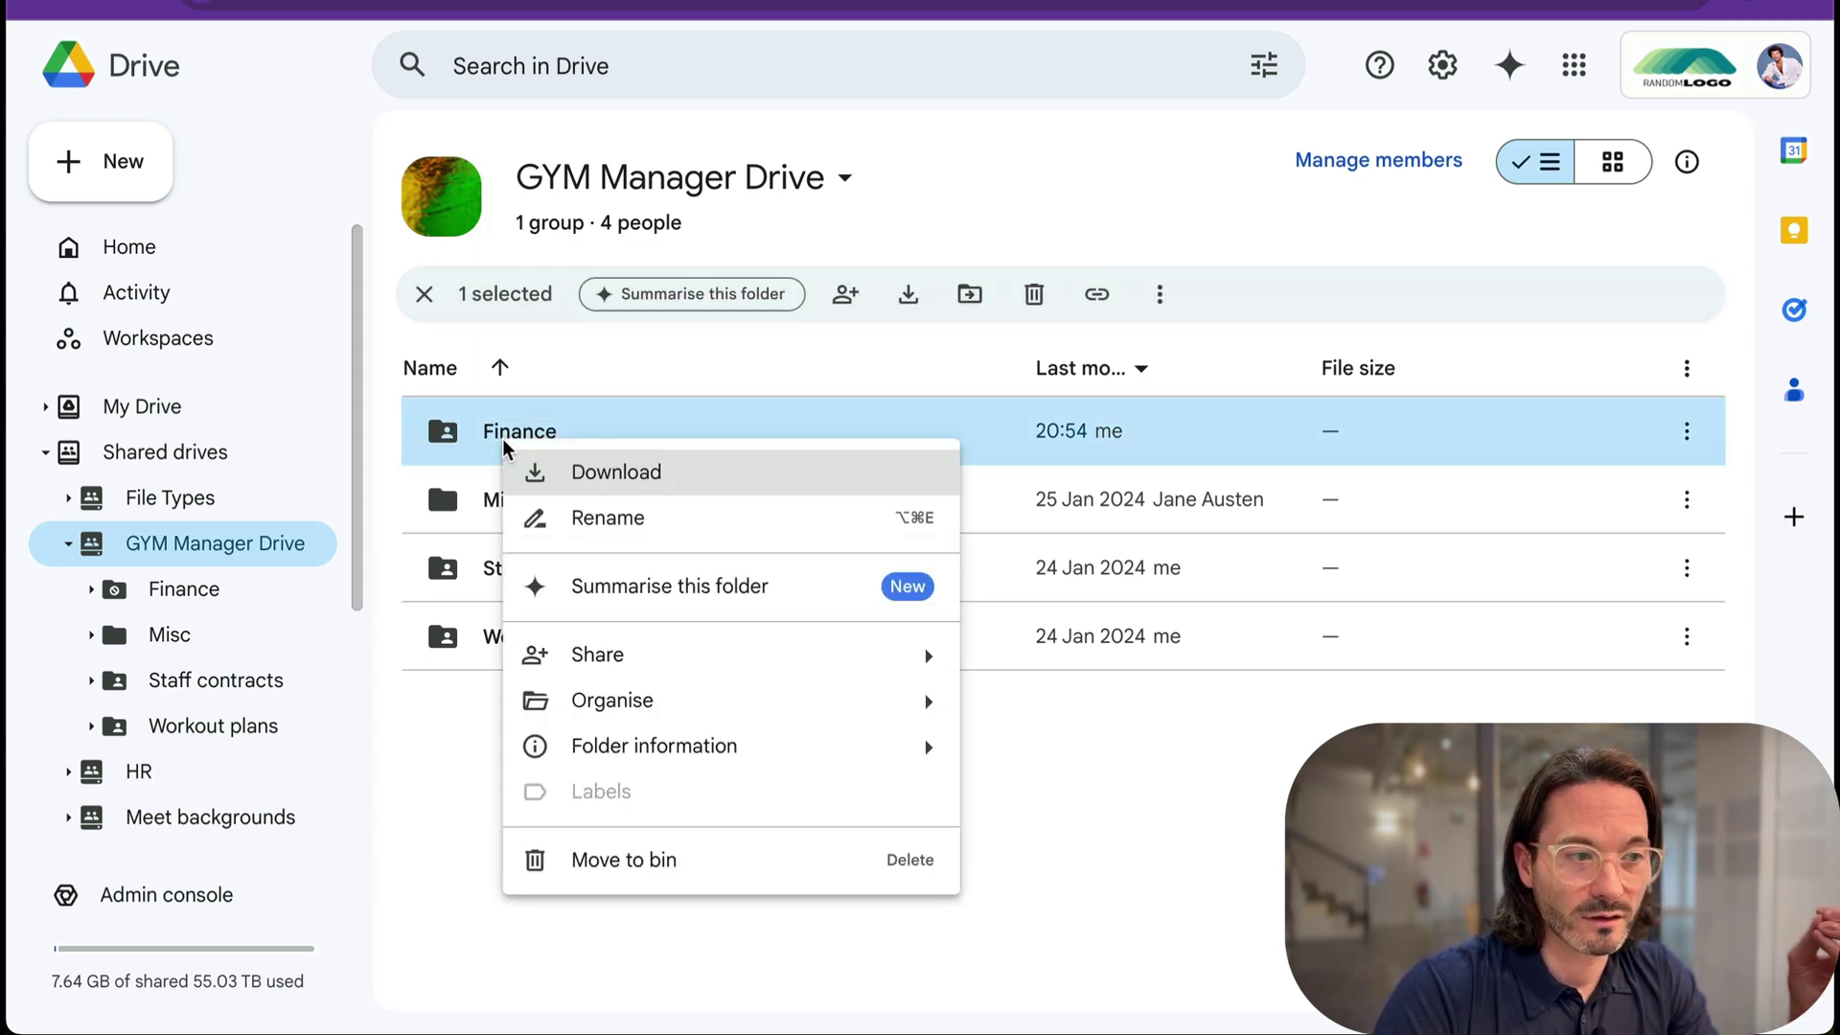
- Open the Finance folder's Share dialog and scroll through everyone who has access
{"action": "mouse_move", "coordinate": [573, 657]}
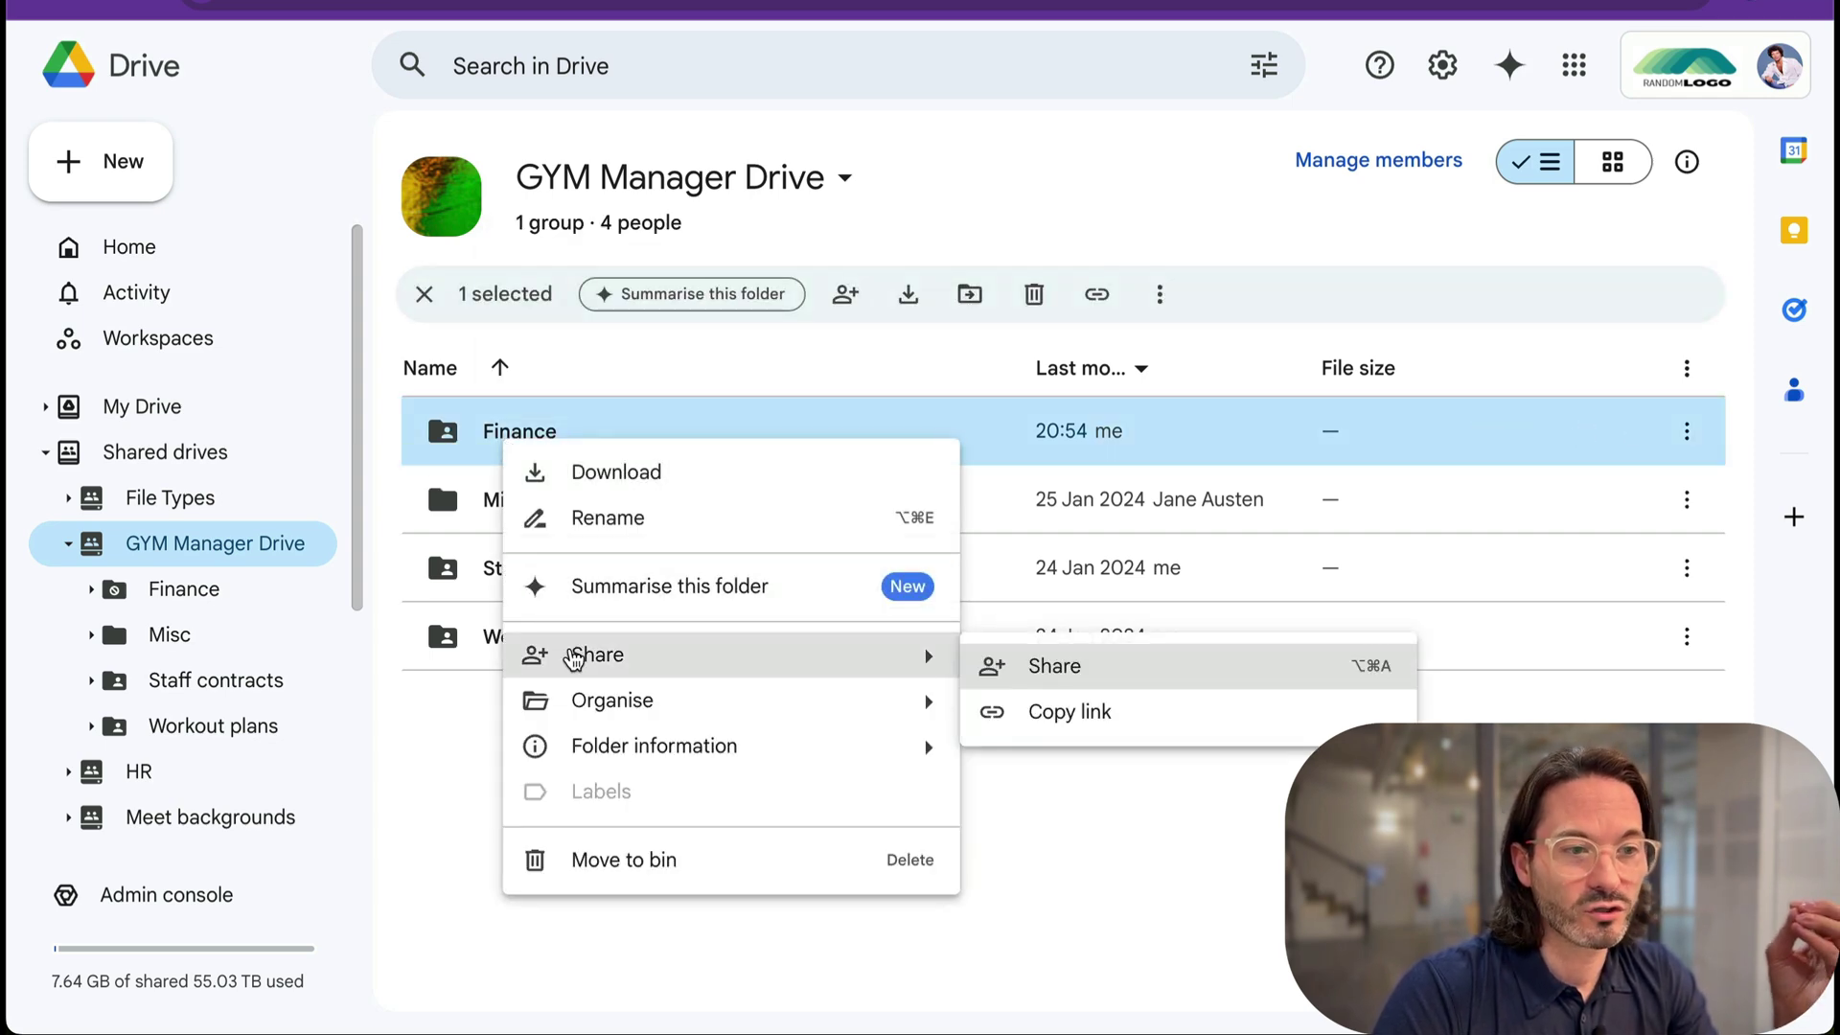
{"action": "left_click", "coordinate": [1011, 674]}
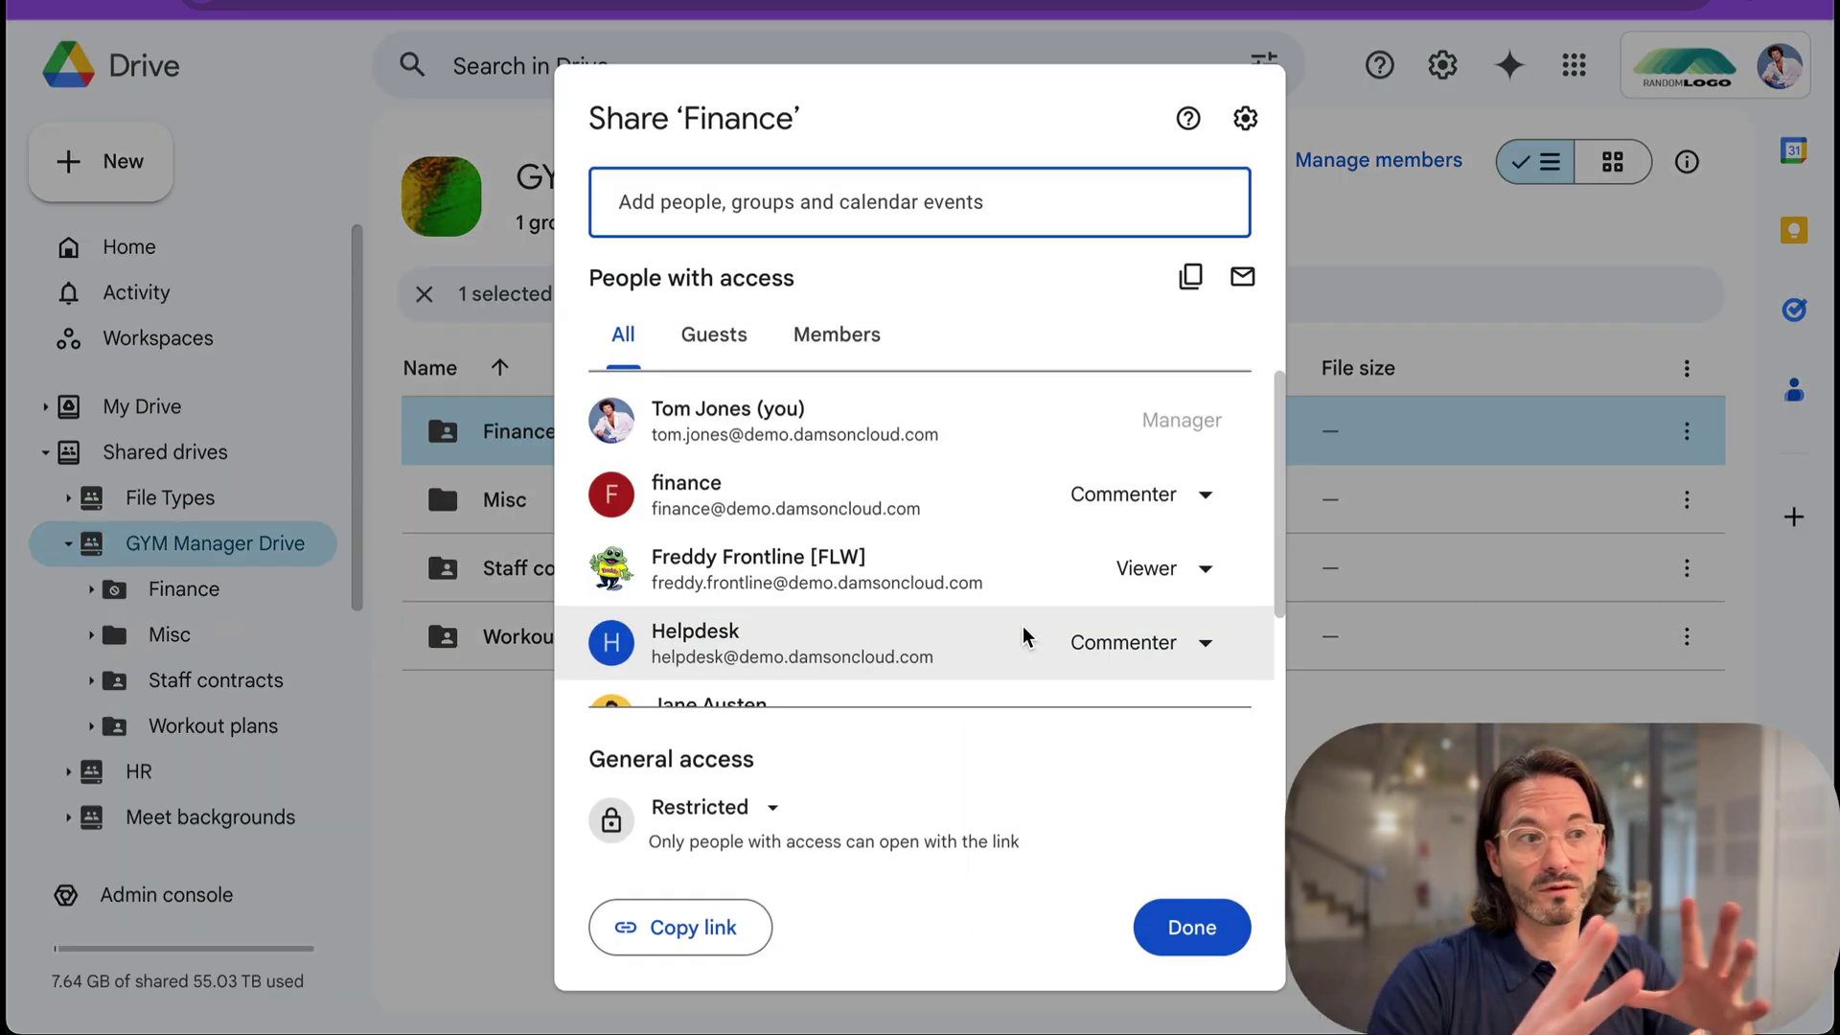
{"action": "mouse_move", "coordinate": [1023, 637]}
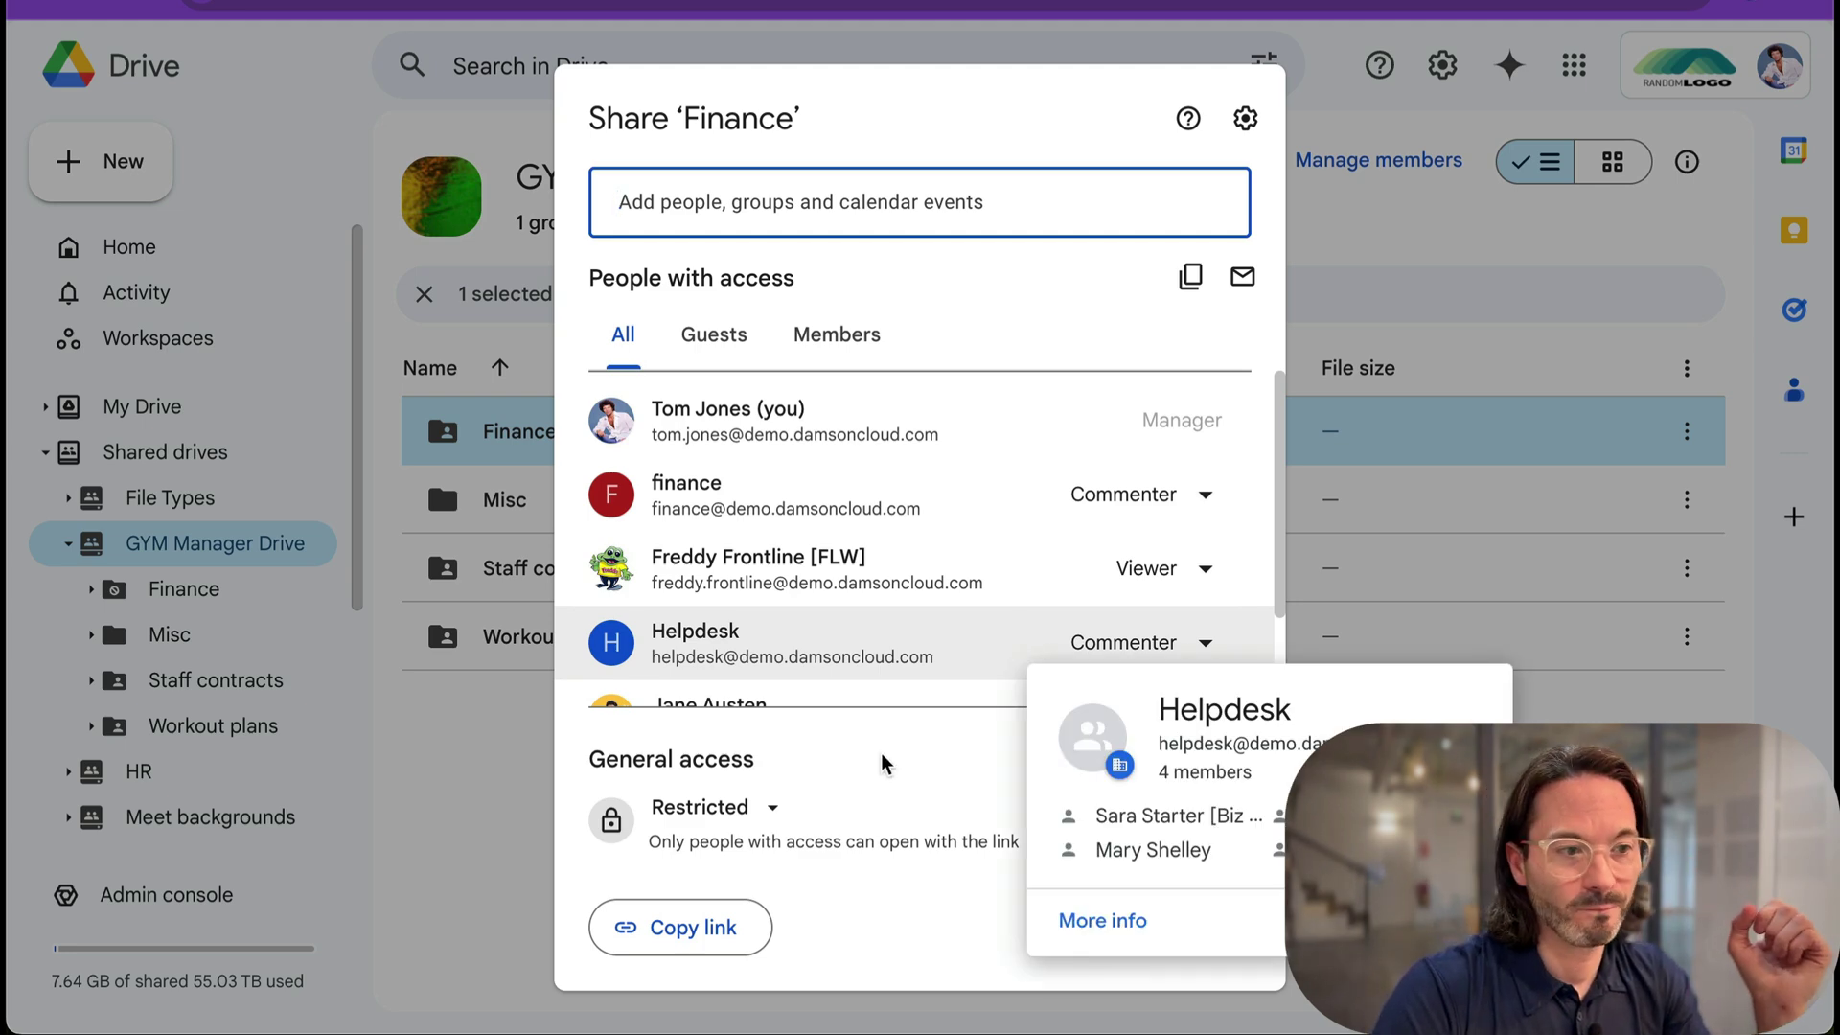
{"action": "left_click", "coordinate": [862, 781]}
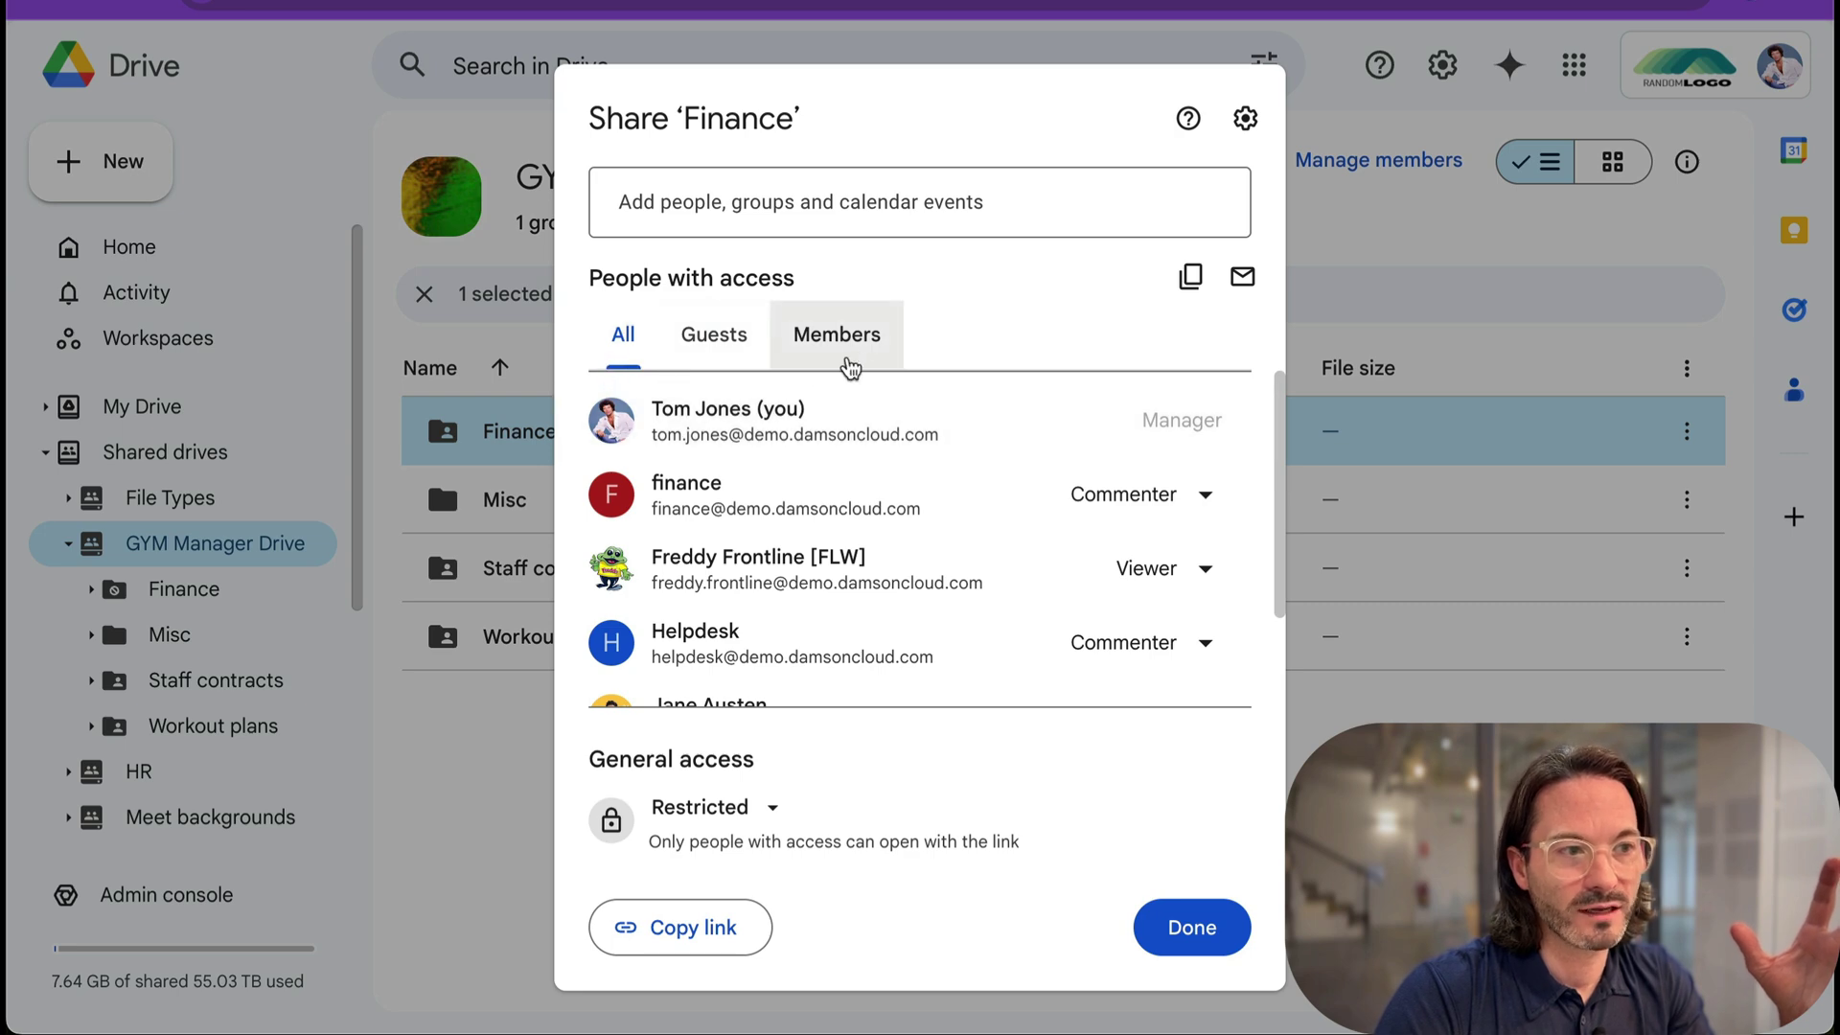
{"action": "scroll", "coordinate": [920, 454], "scroll_direction": "down", "scroll_amount": 2}
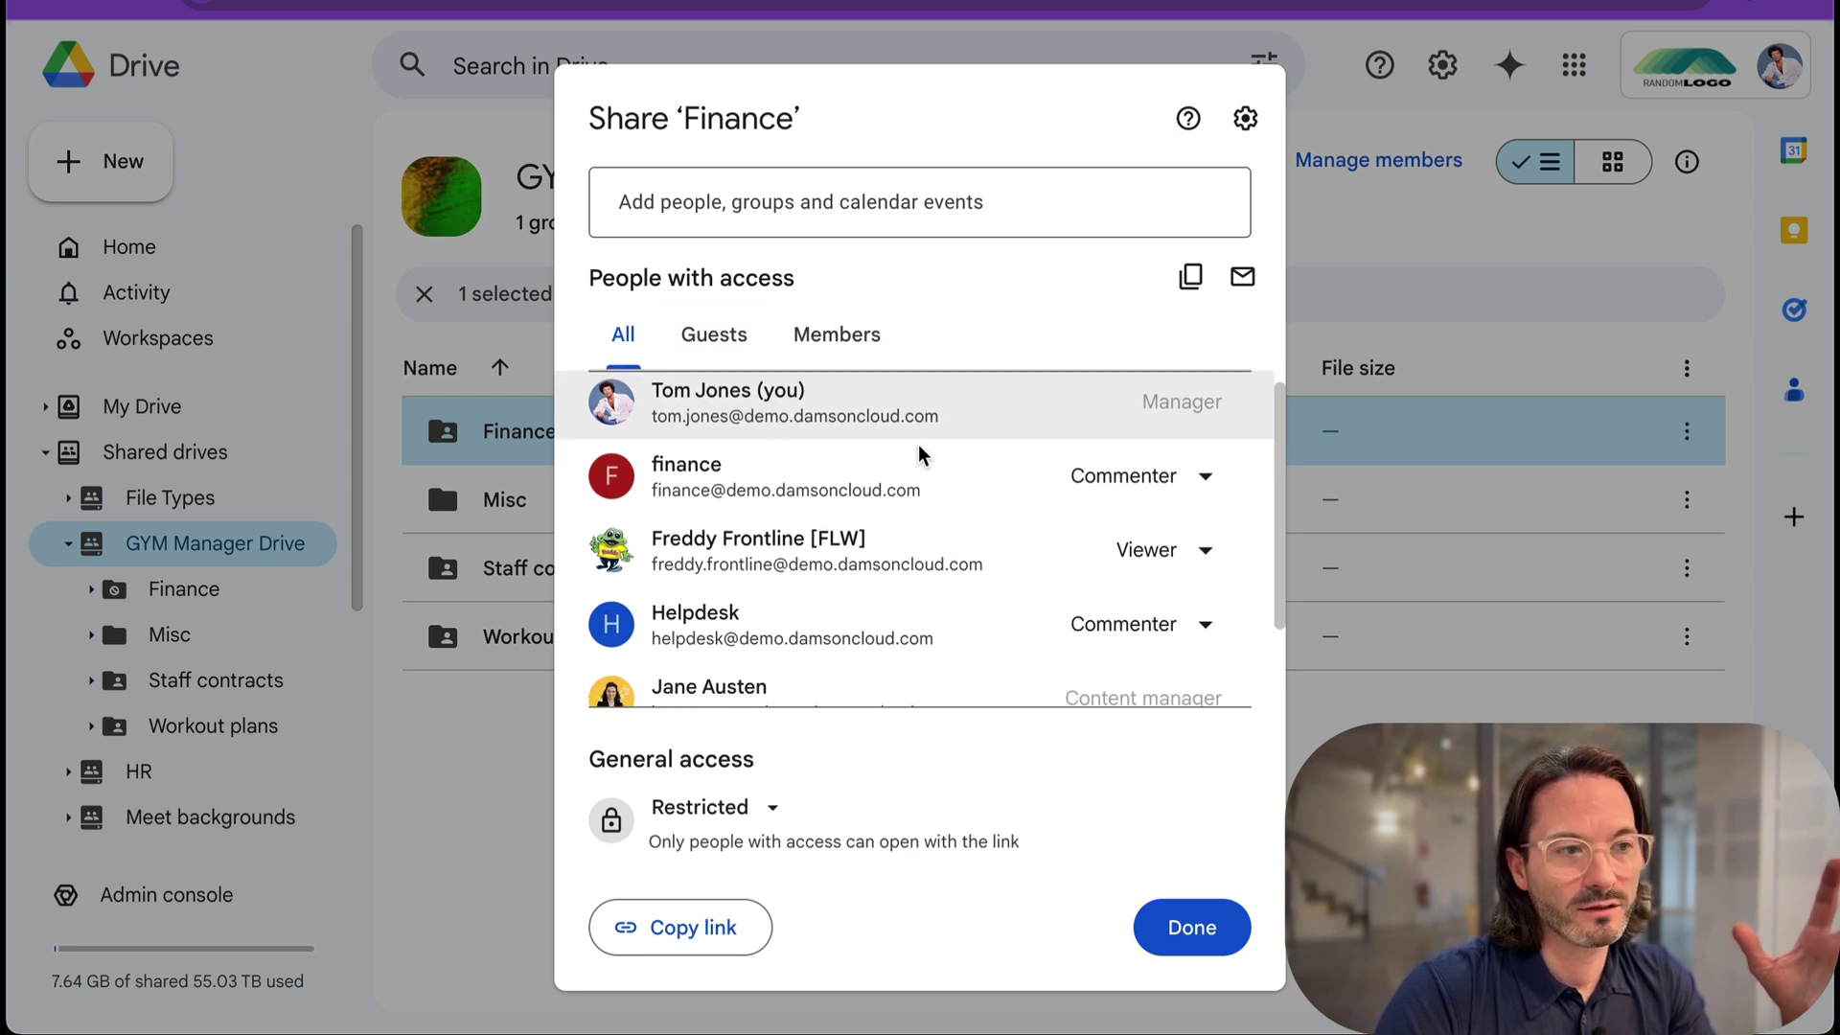
{"action": "scroll", "coordinate": [915, 518], "scroll_direction": "up", "scroll_amount": 2}
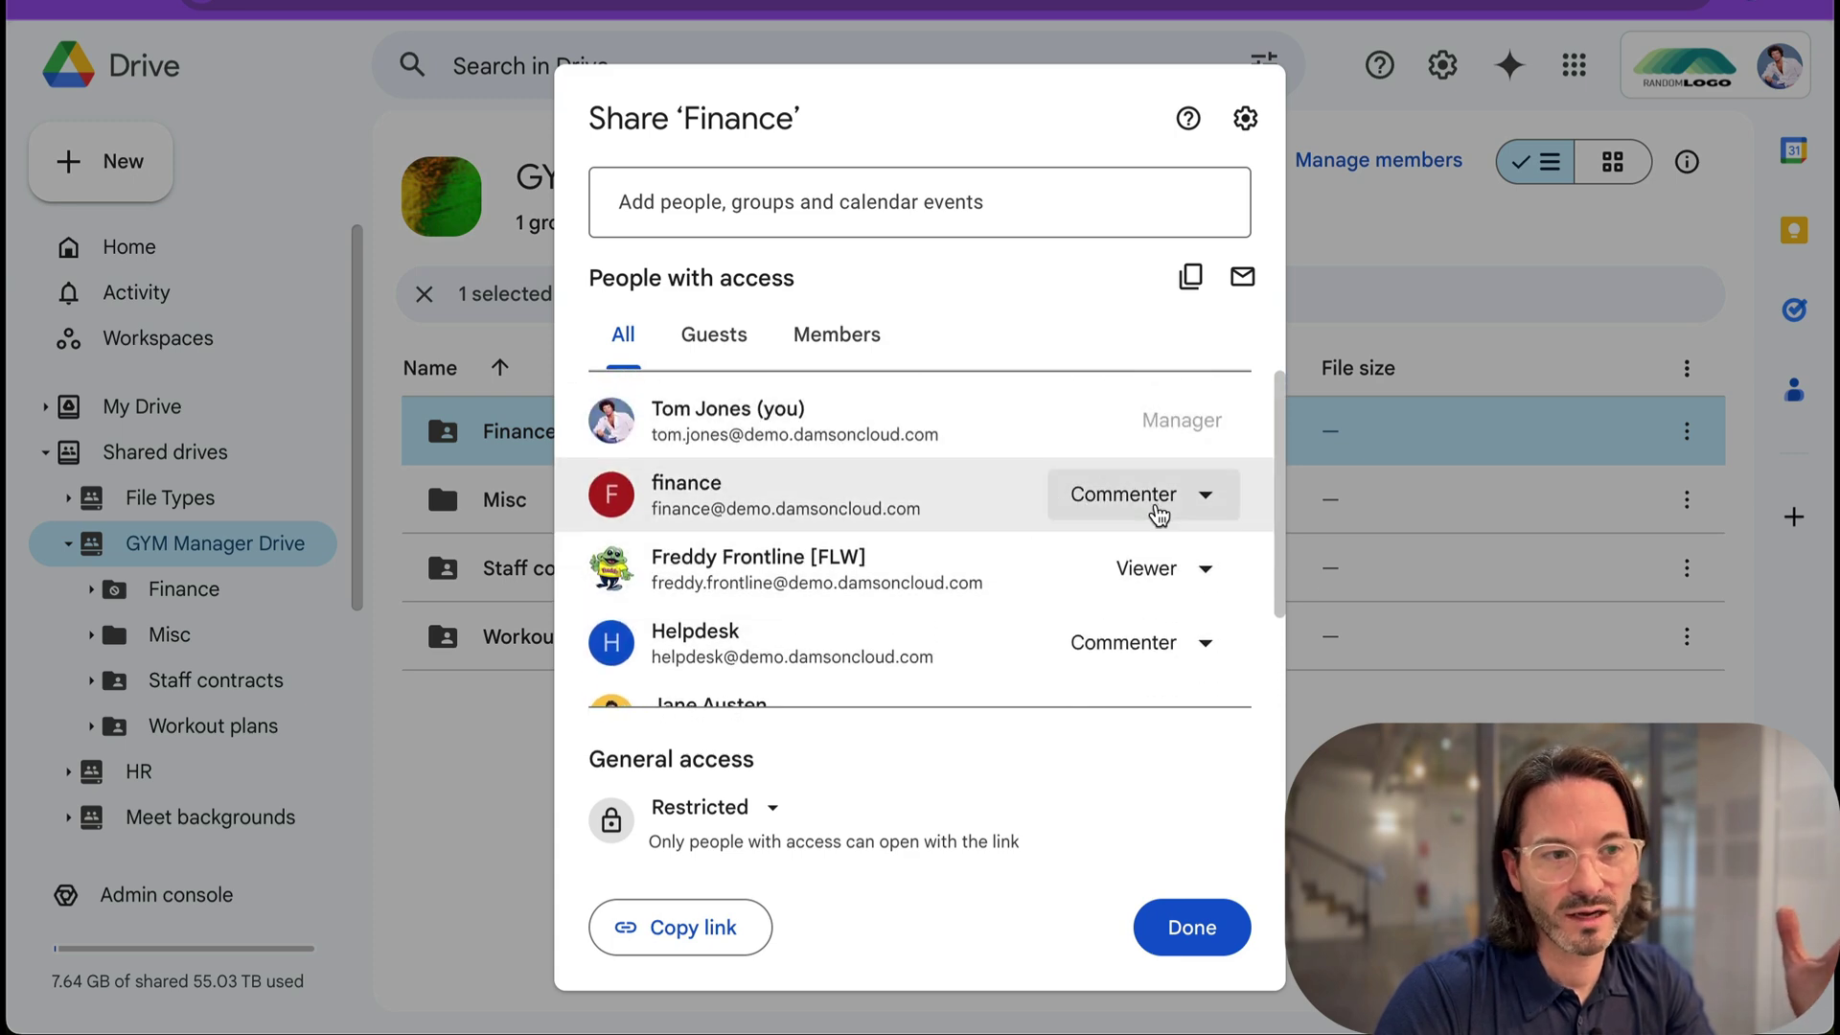
{"action": "scroll", "coordinate": [1154, 509], "scroll_direction": "down", "scroll_amount": 2}
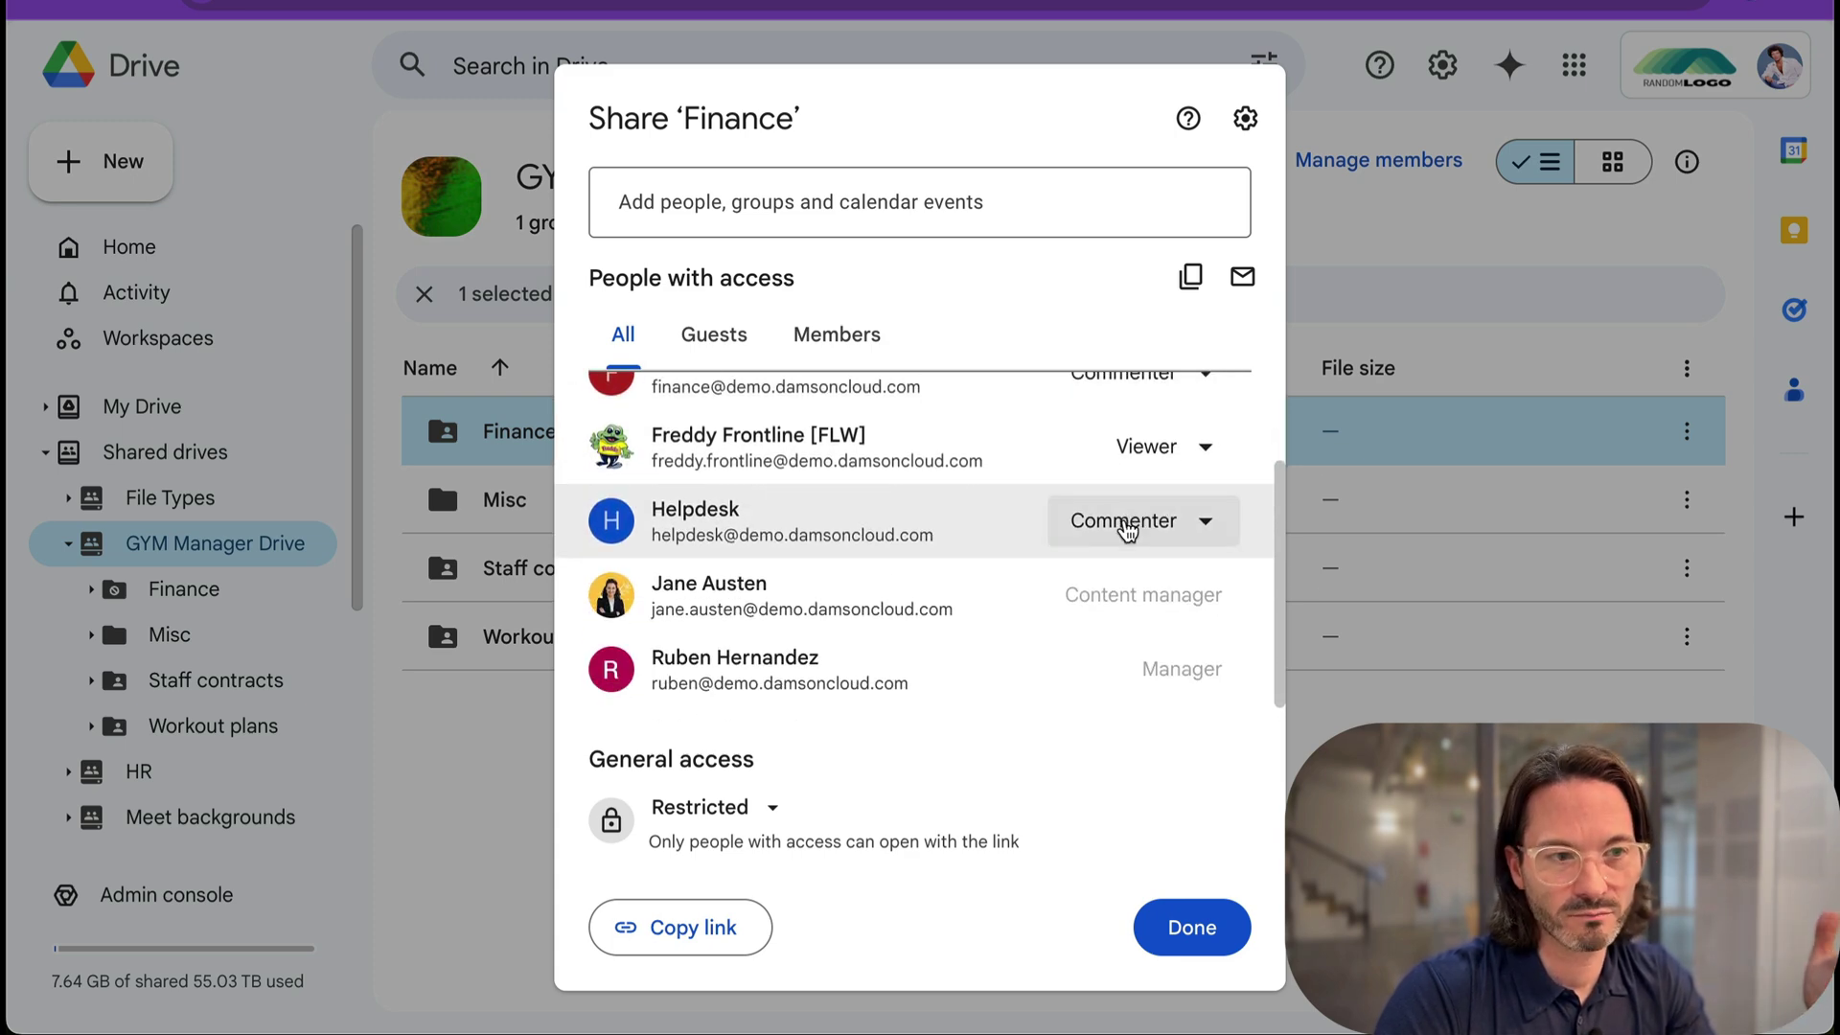
{"action": "left_click", "coordinate": [711, 358]}
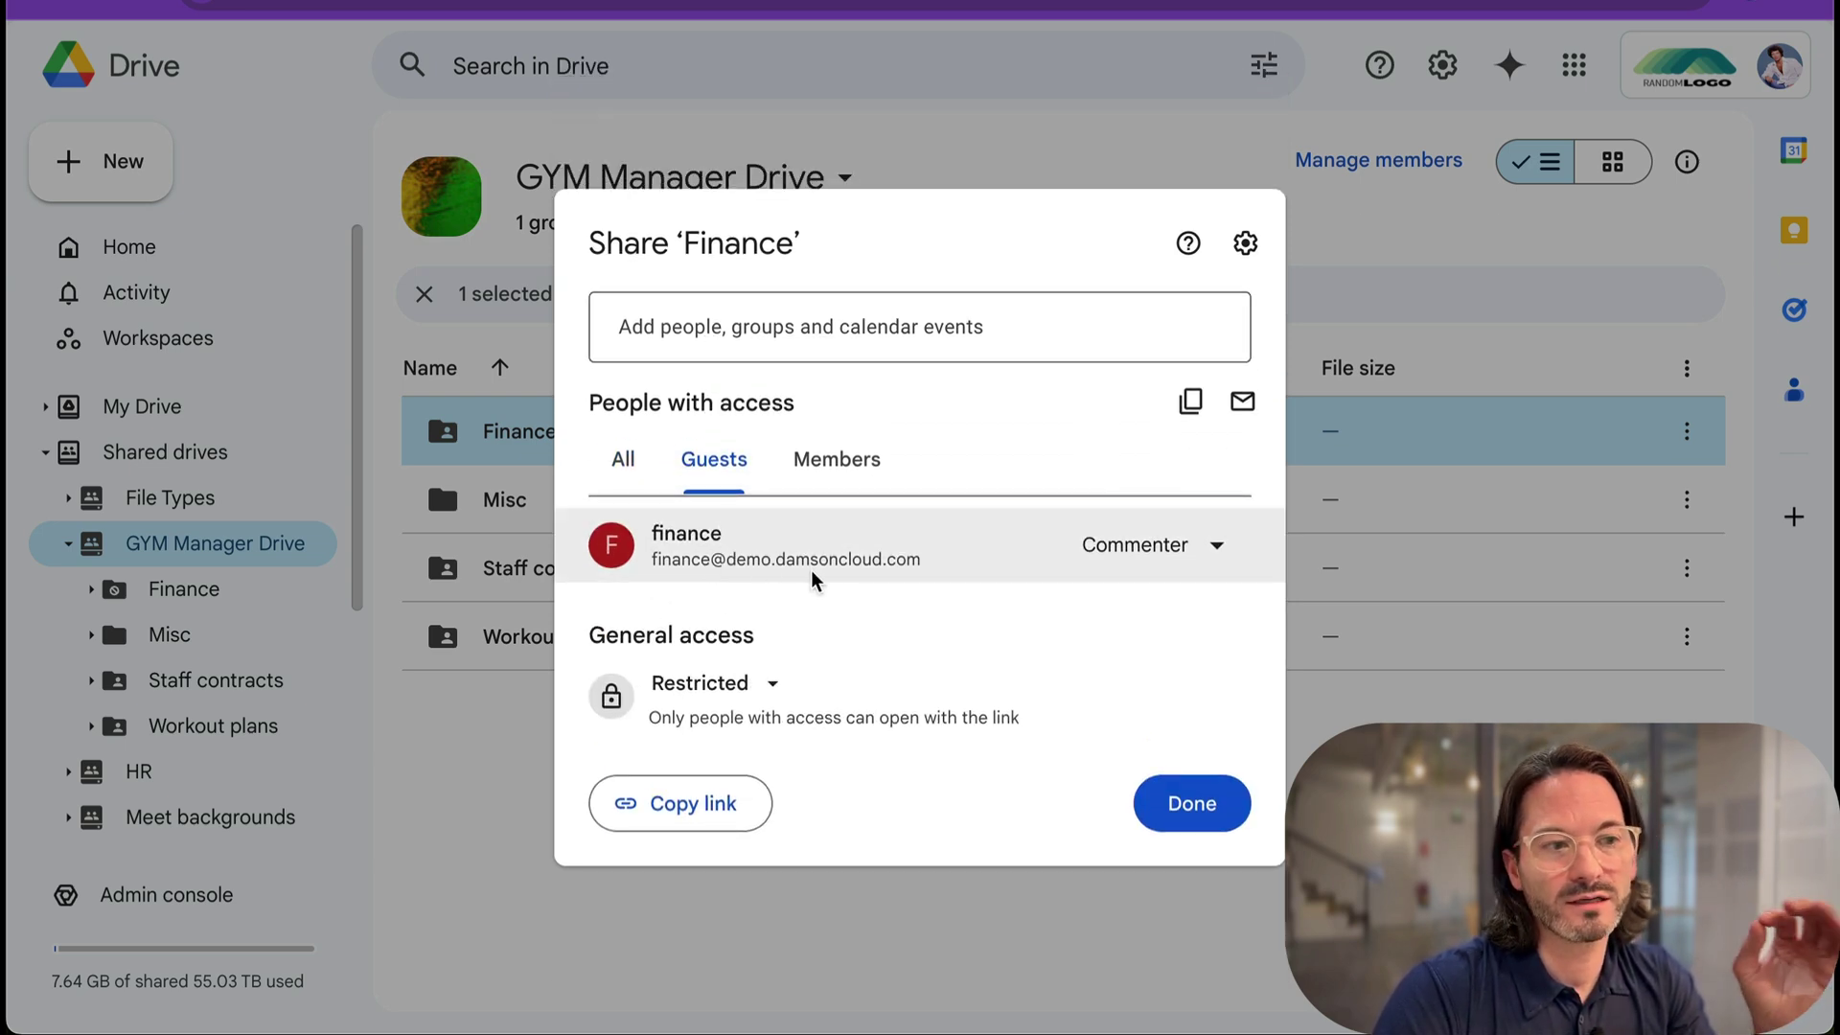
- Check the finance group's role options, leaving it as Commenter
{"action": "left_click", "coordinate": [1133, 562]}
{"action": "left_click", "coordinate": [1139, 565]}
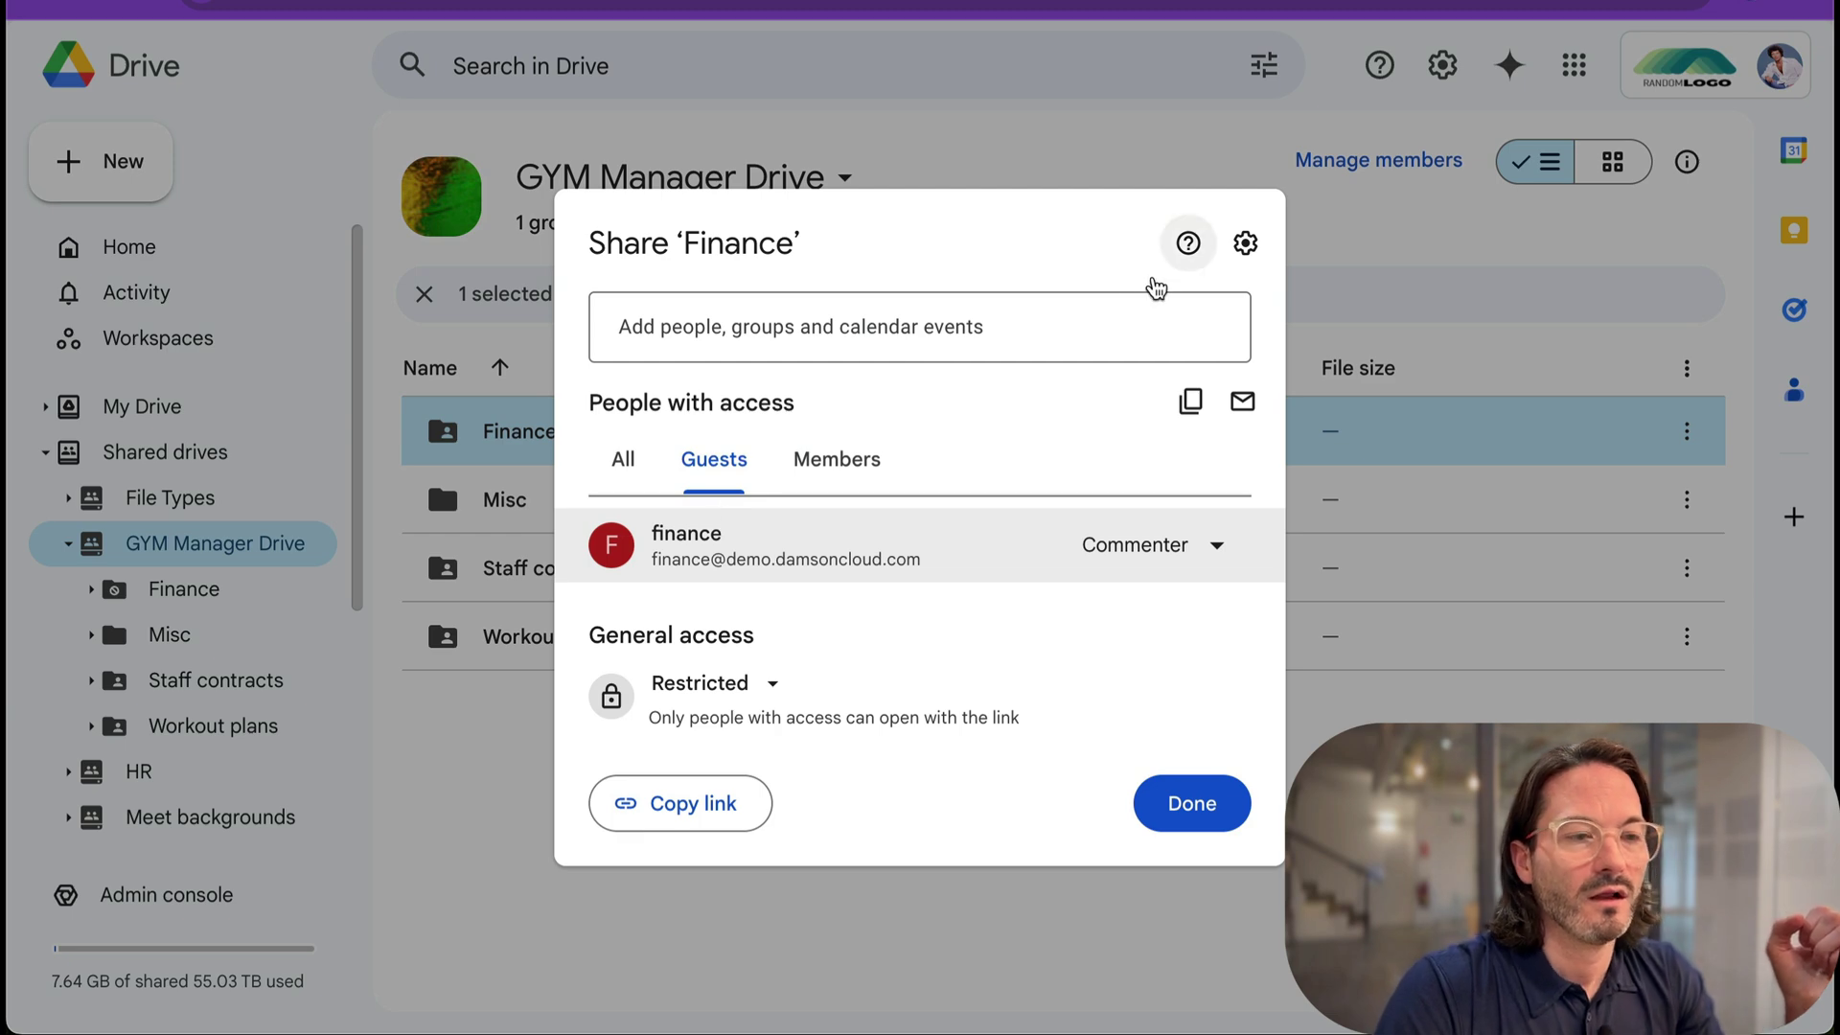
- Show all members, open Settings for Finance, and view the limit-access help article
{"action": "left_click", "coordinate": [655, 477]}
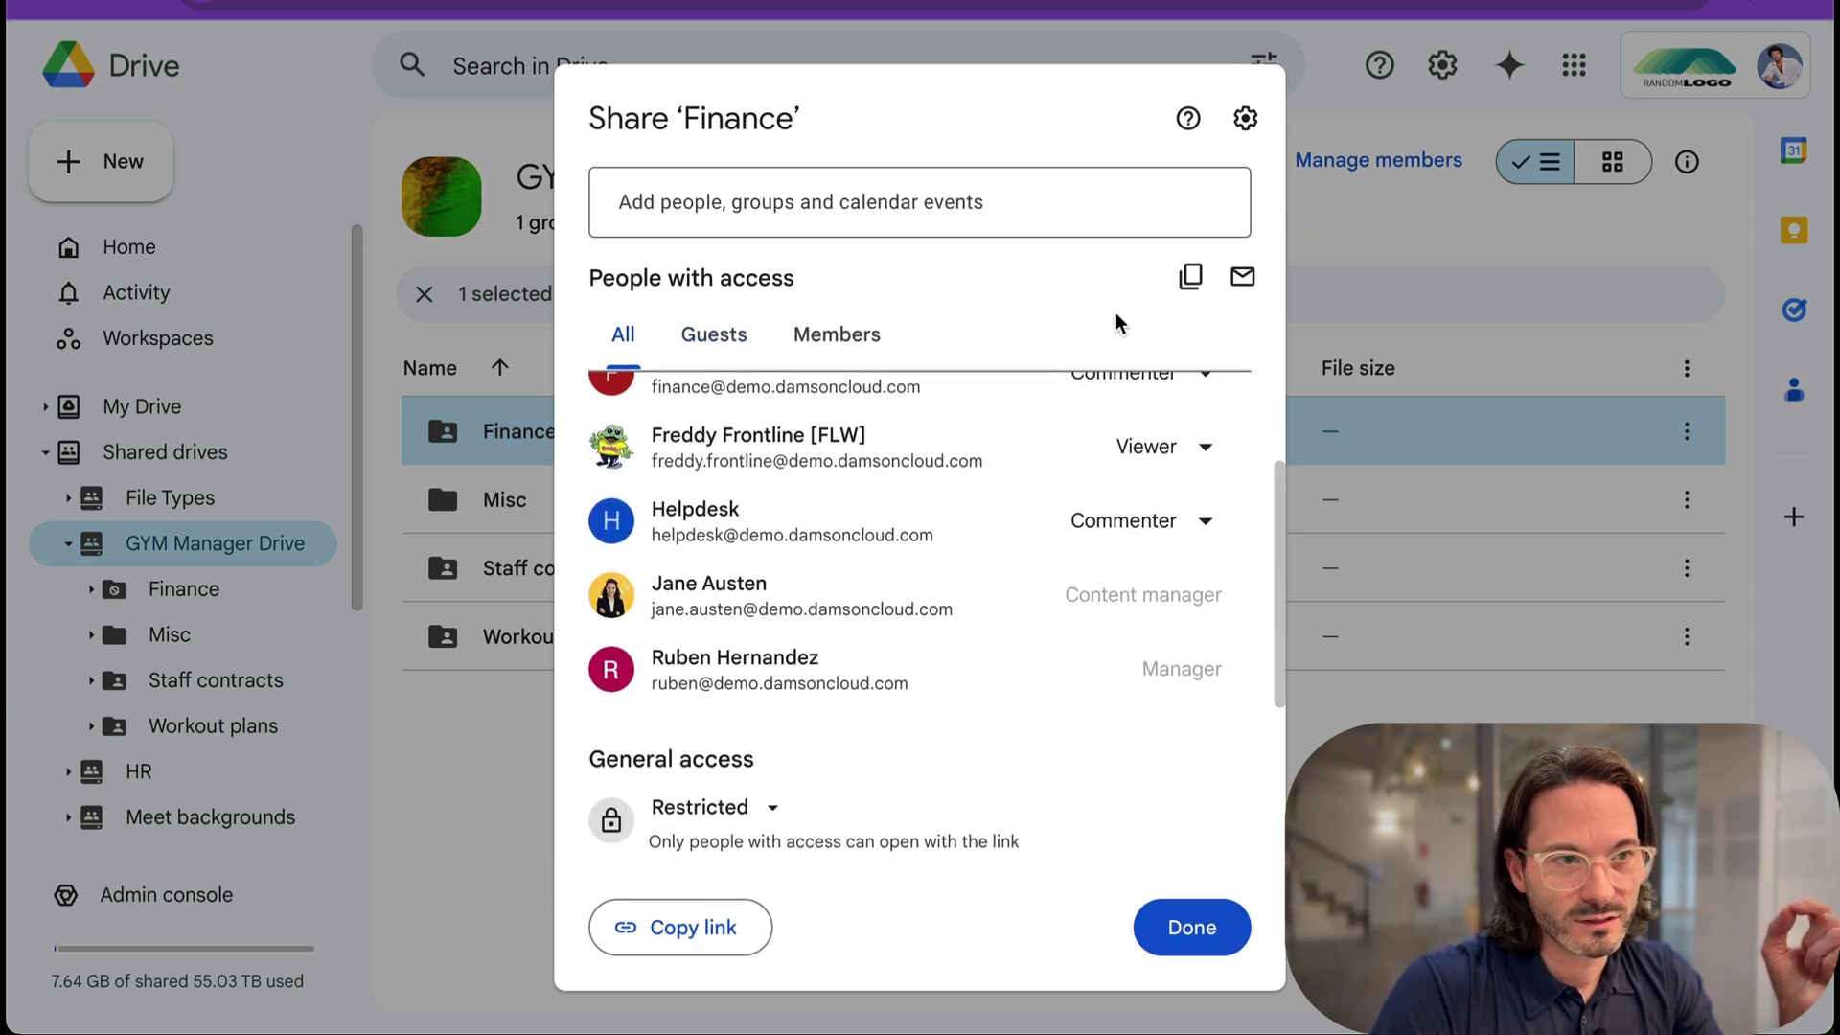
{"action": "left_click", "coordinate": [1244, 120]}
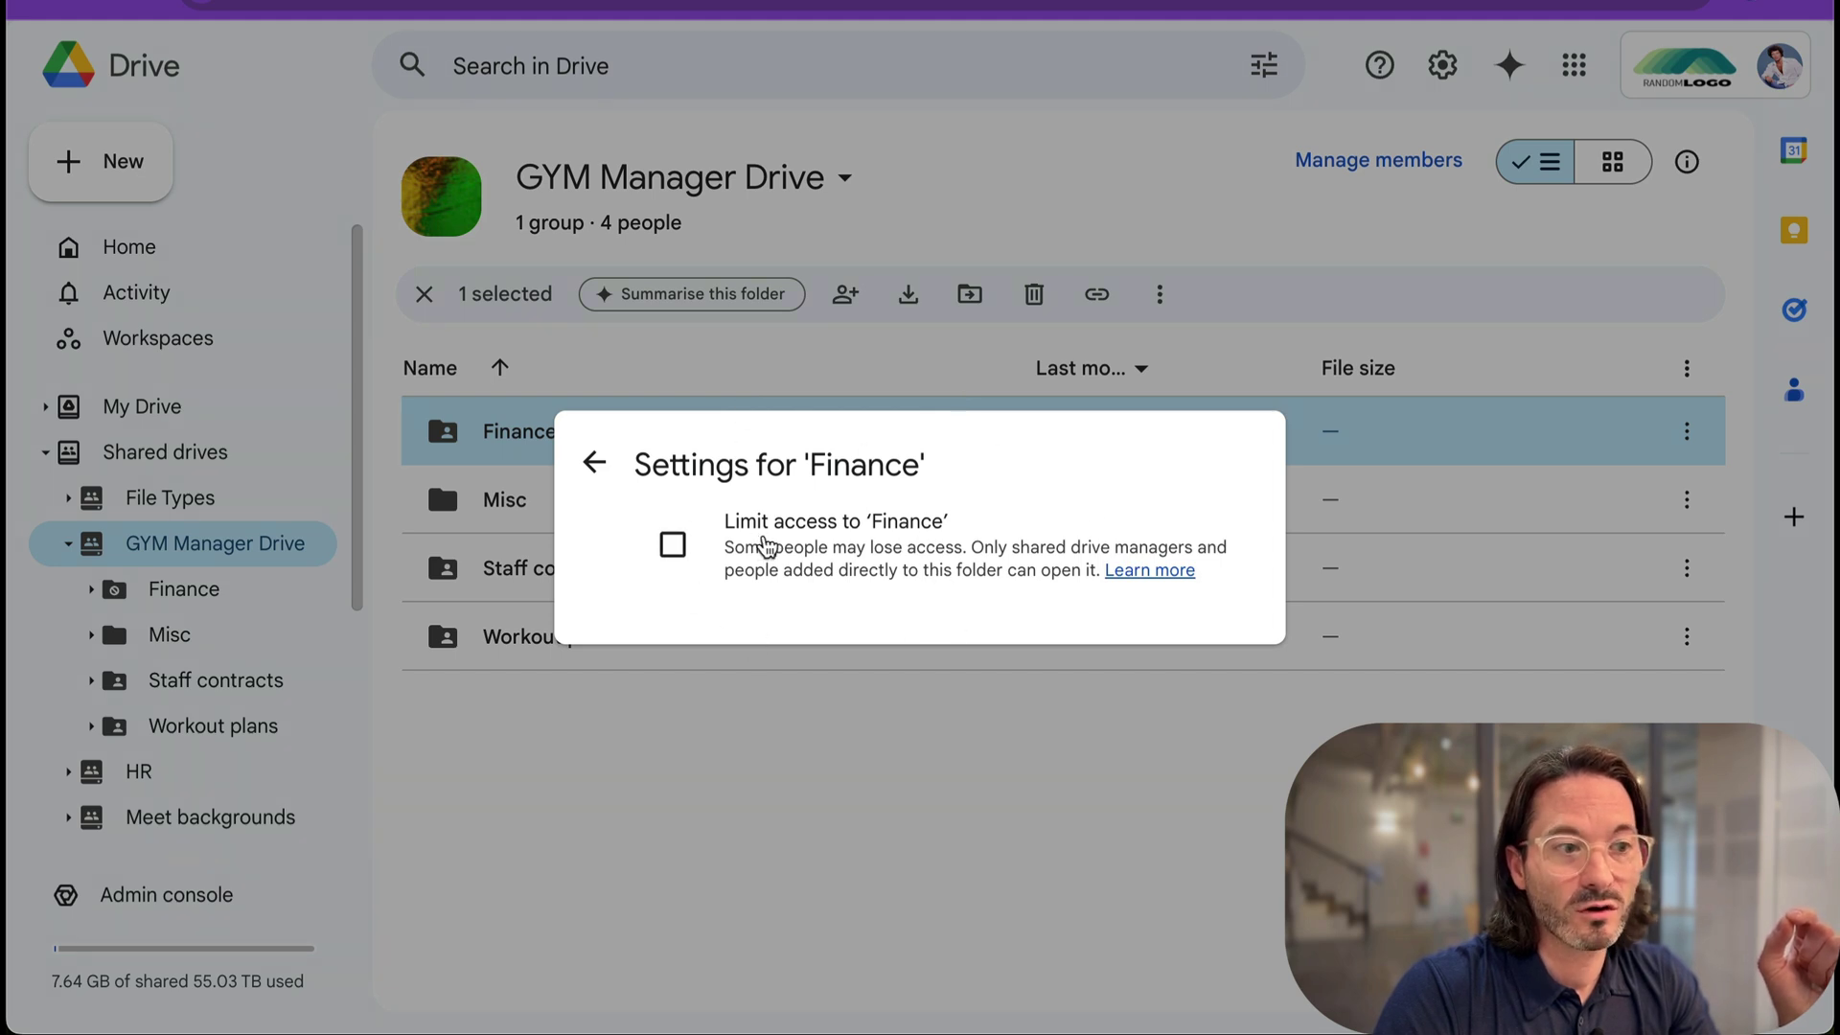
{"action": "left_click", "coordinate": [1143, 571]}
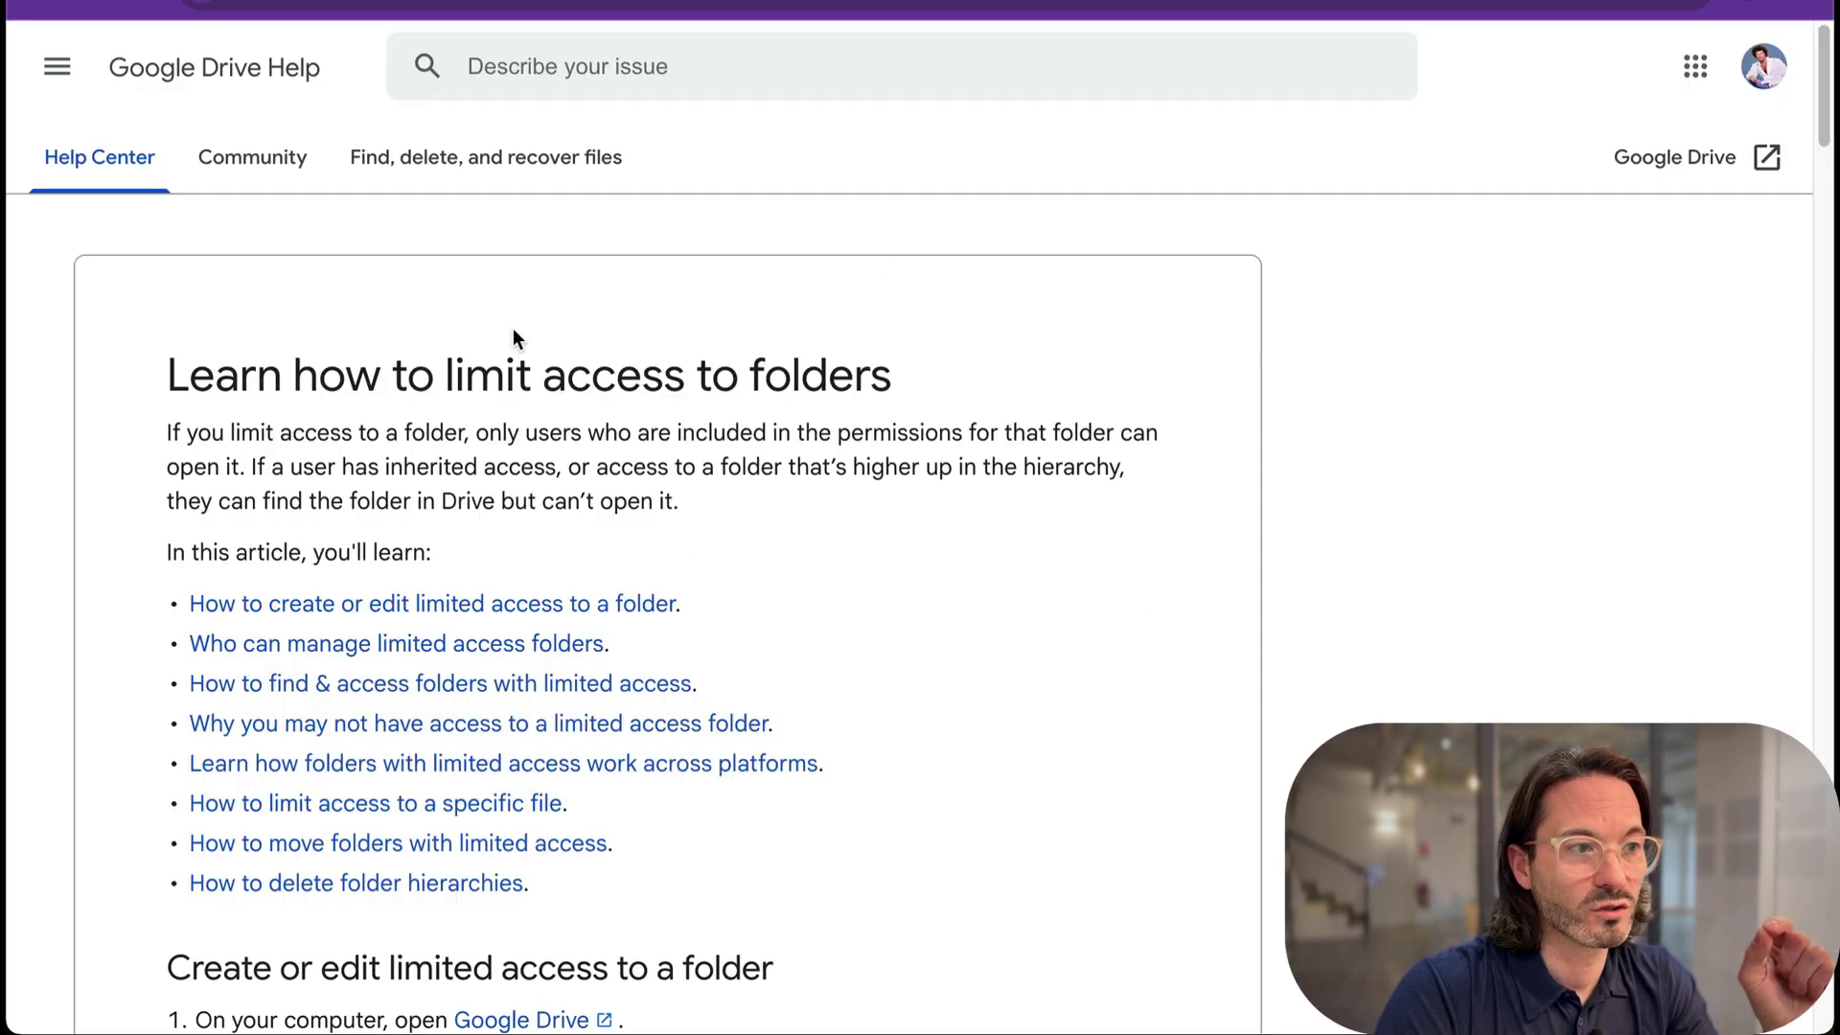
{"action": "scroll", "coordinate": [821, 443], "scroll_direction": "down", "scroll_amount": 7}
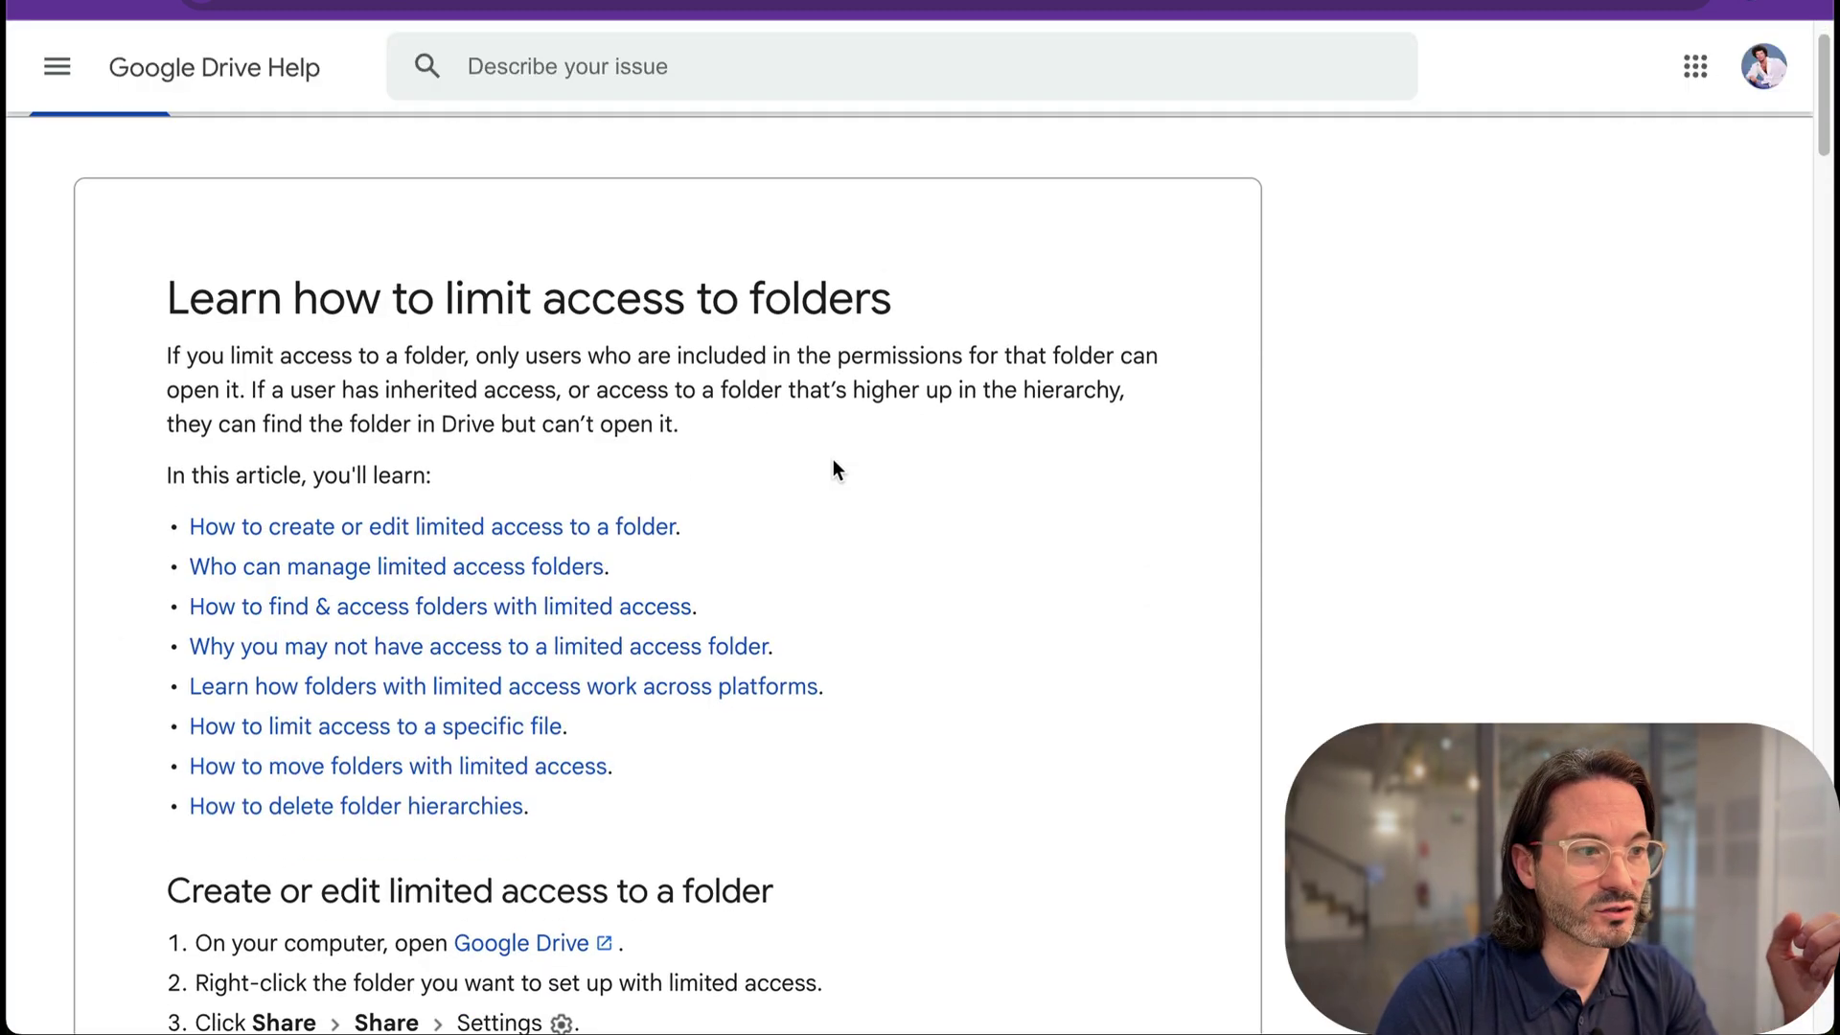
{"action": "scroll", "coordinate": [848, 468], "scroll_direction": "down", "scroll_amount": 20}
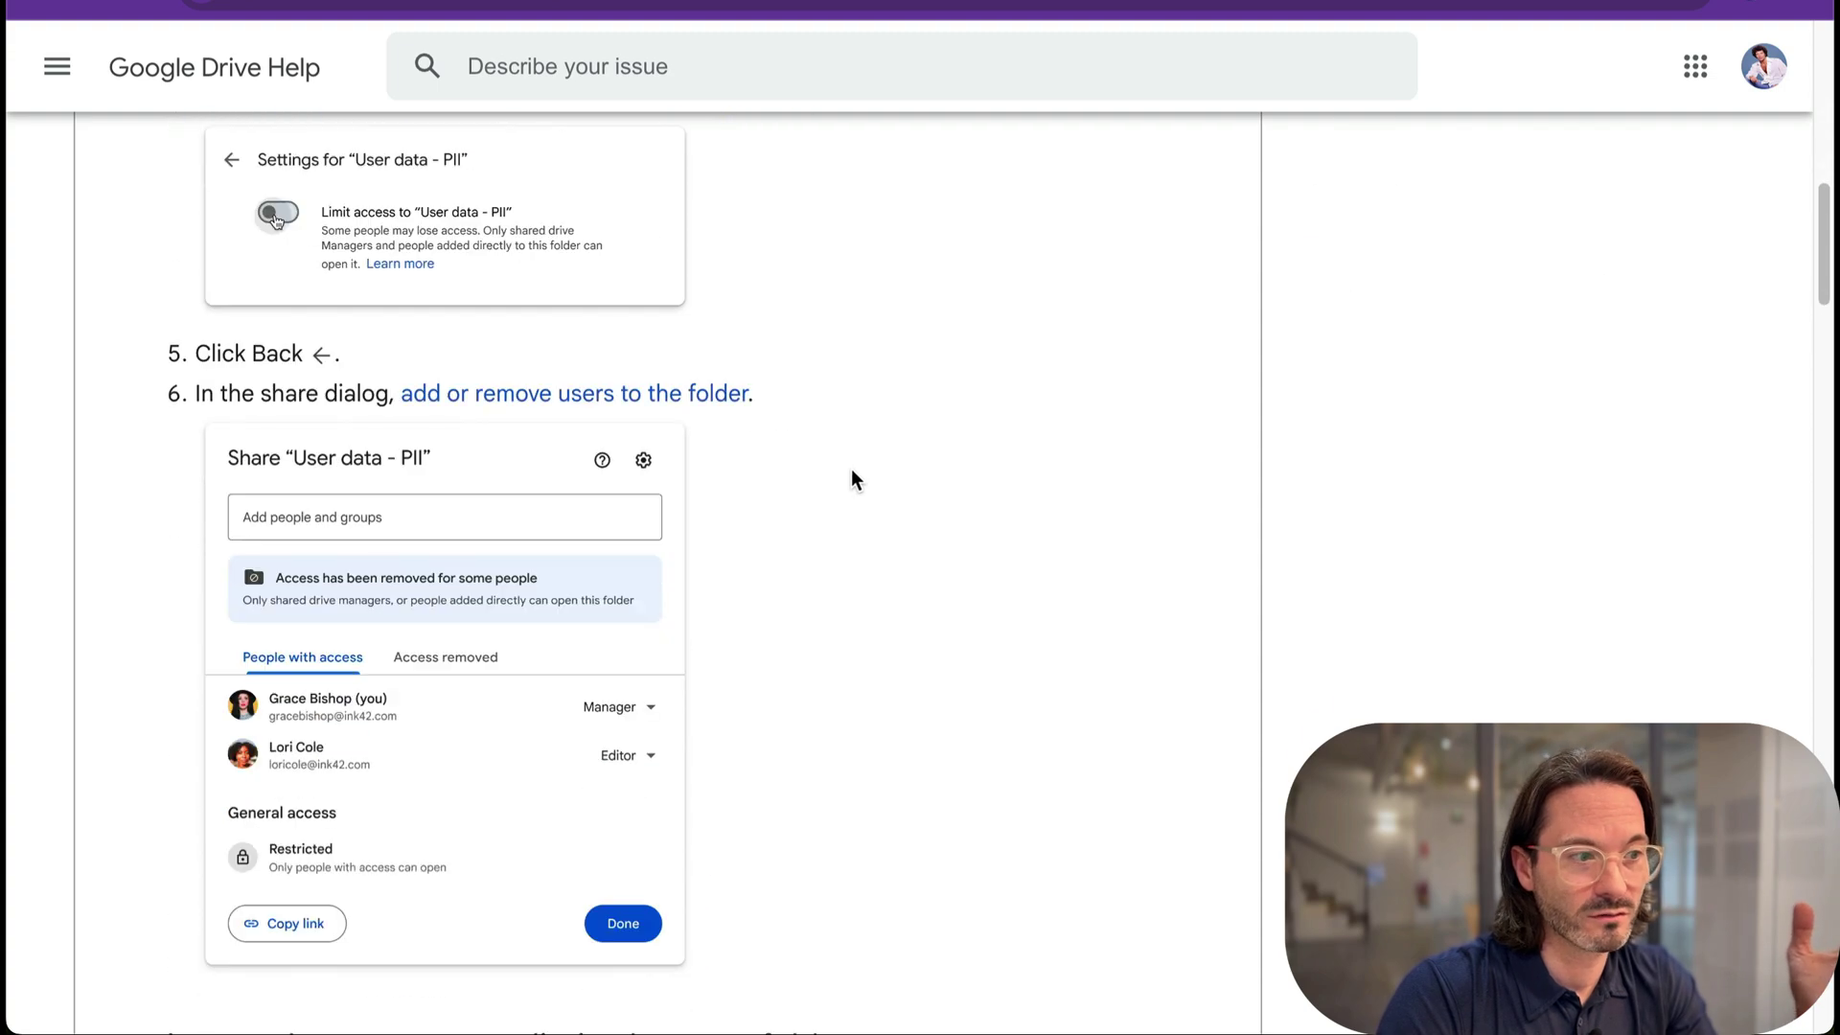
{"action": "scroll", "coordinate": [854, 440], "scroll_direction": "down", "scroll_amount": 5}
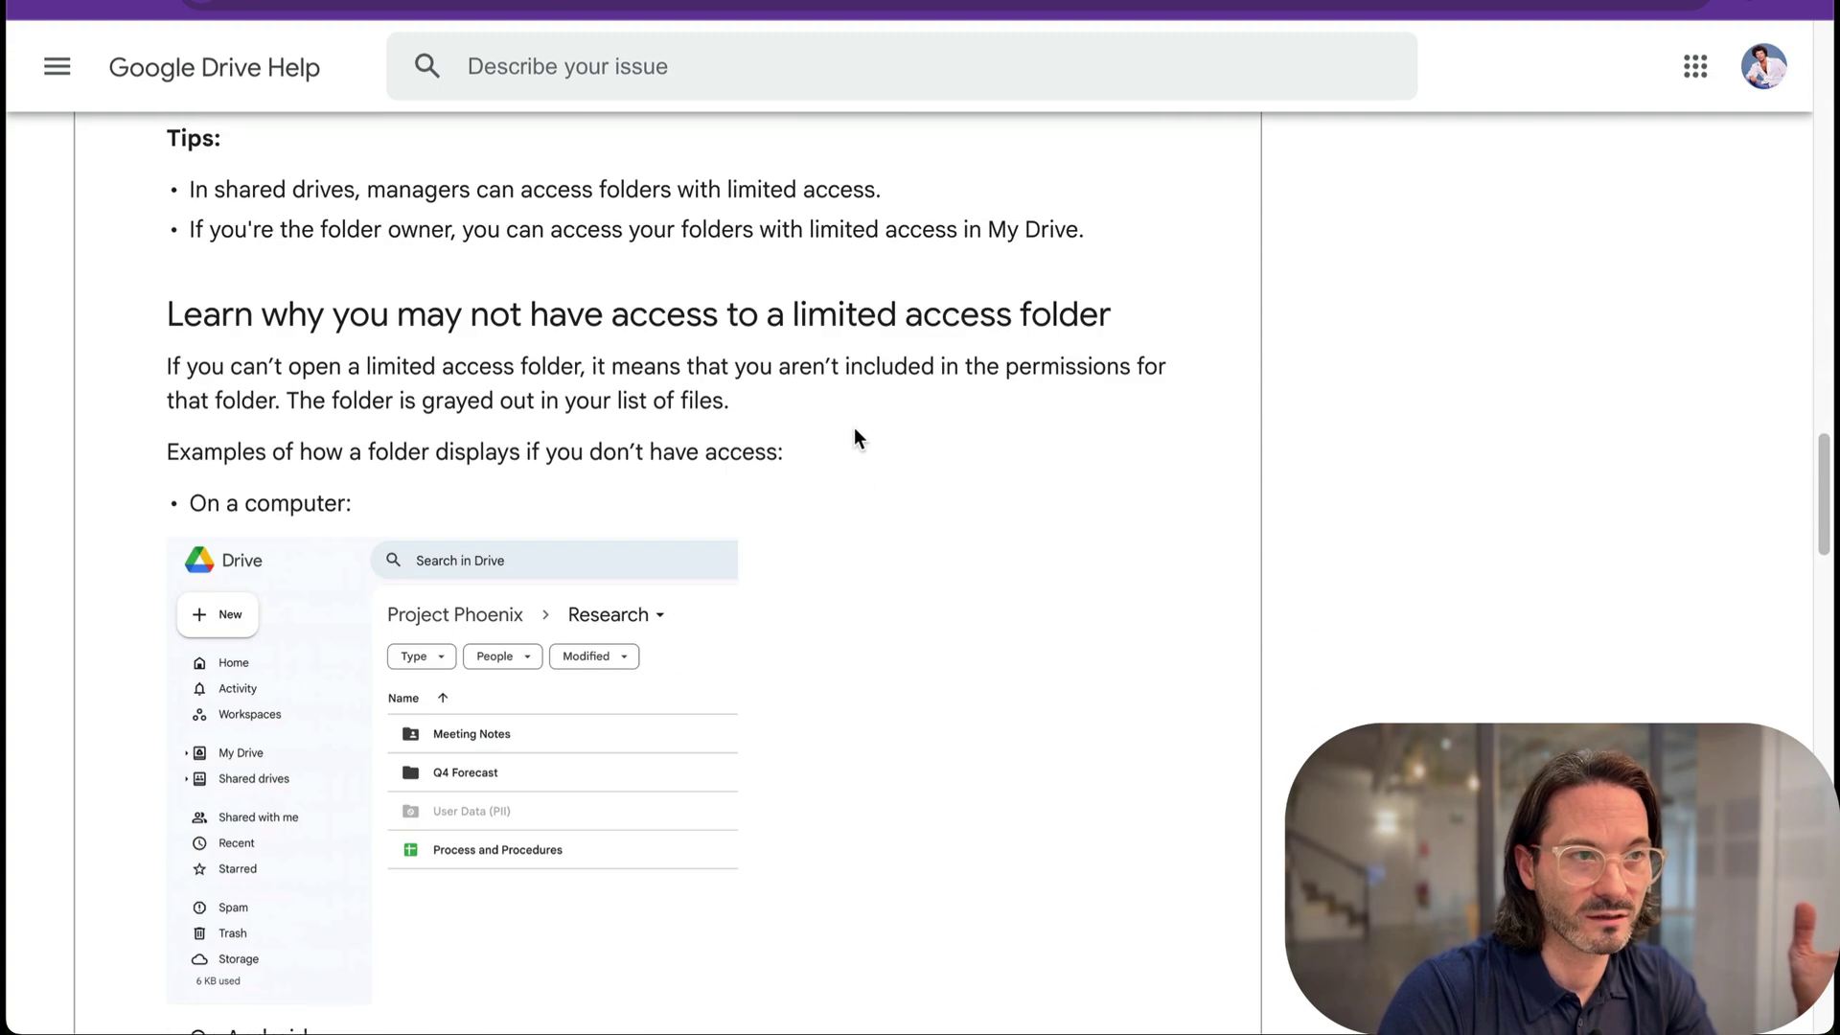
{"action": "scroll", "coordinate": [834, 369], "scroll_direction": "down", "scroll_amount": 2}
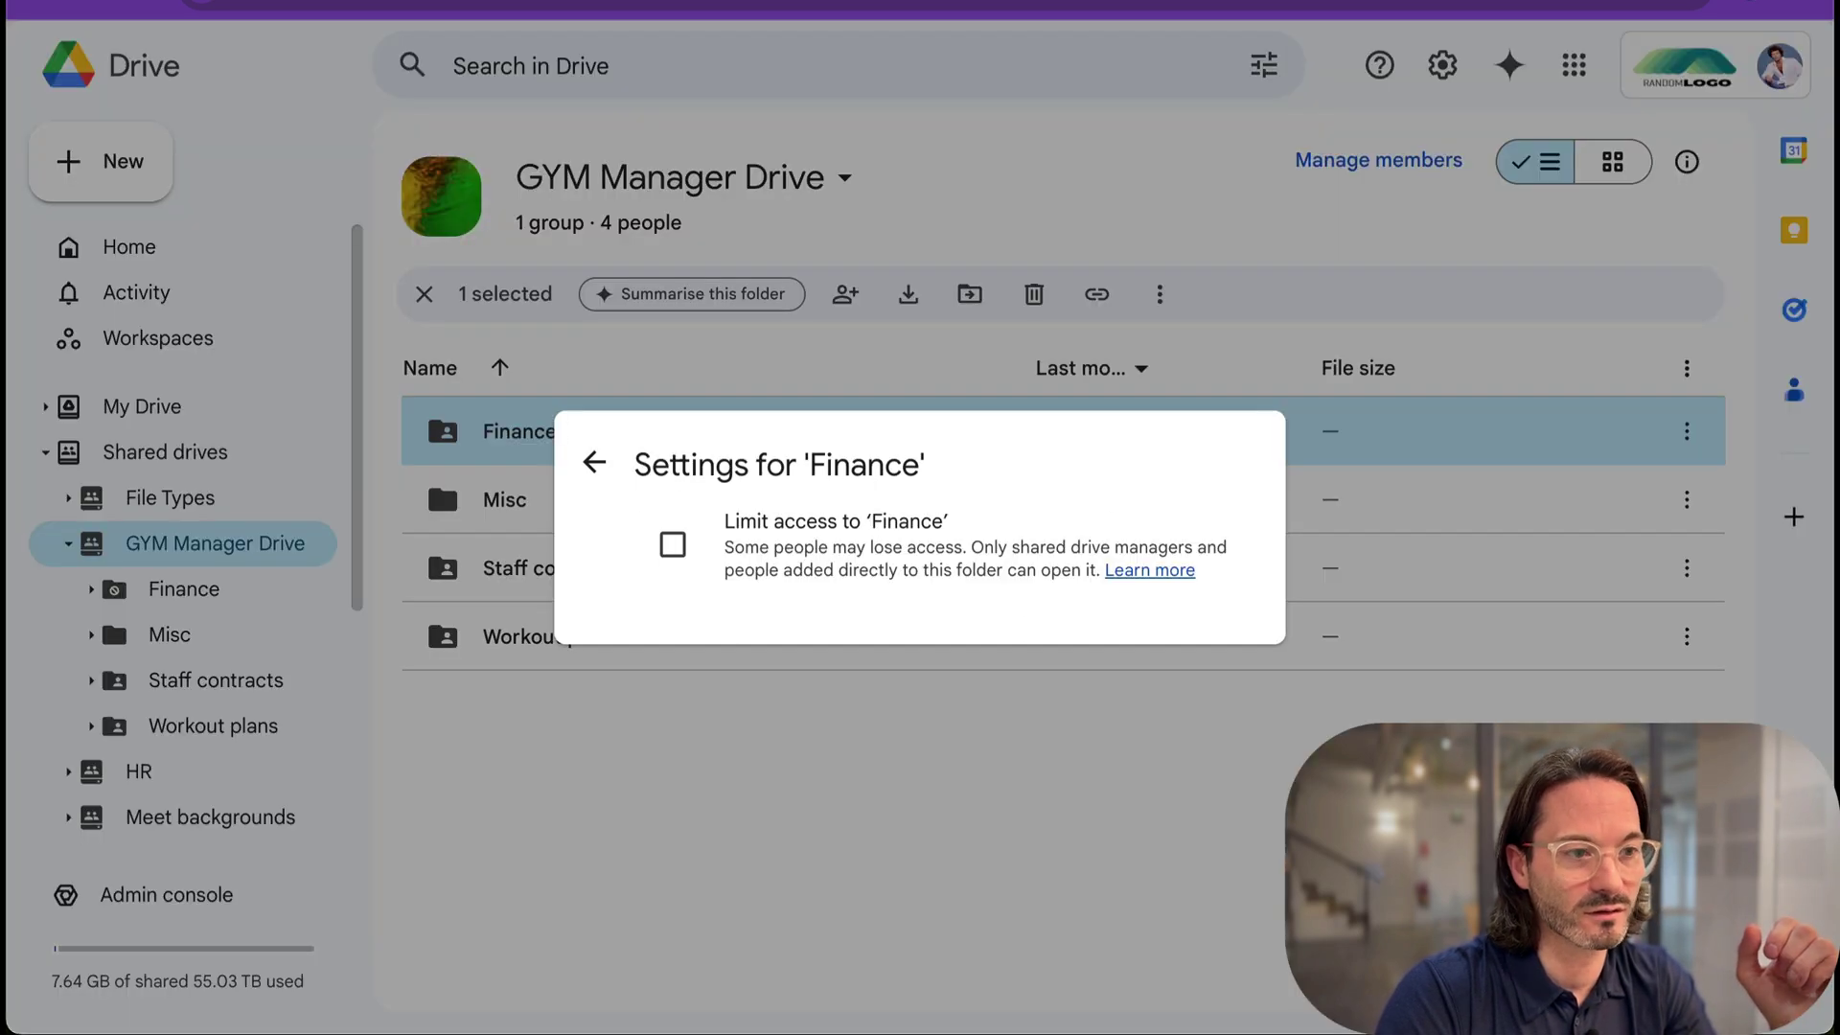
{"action": "left_click", "coordinate": [677, 548]}
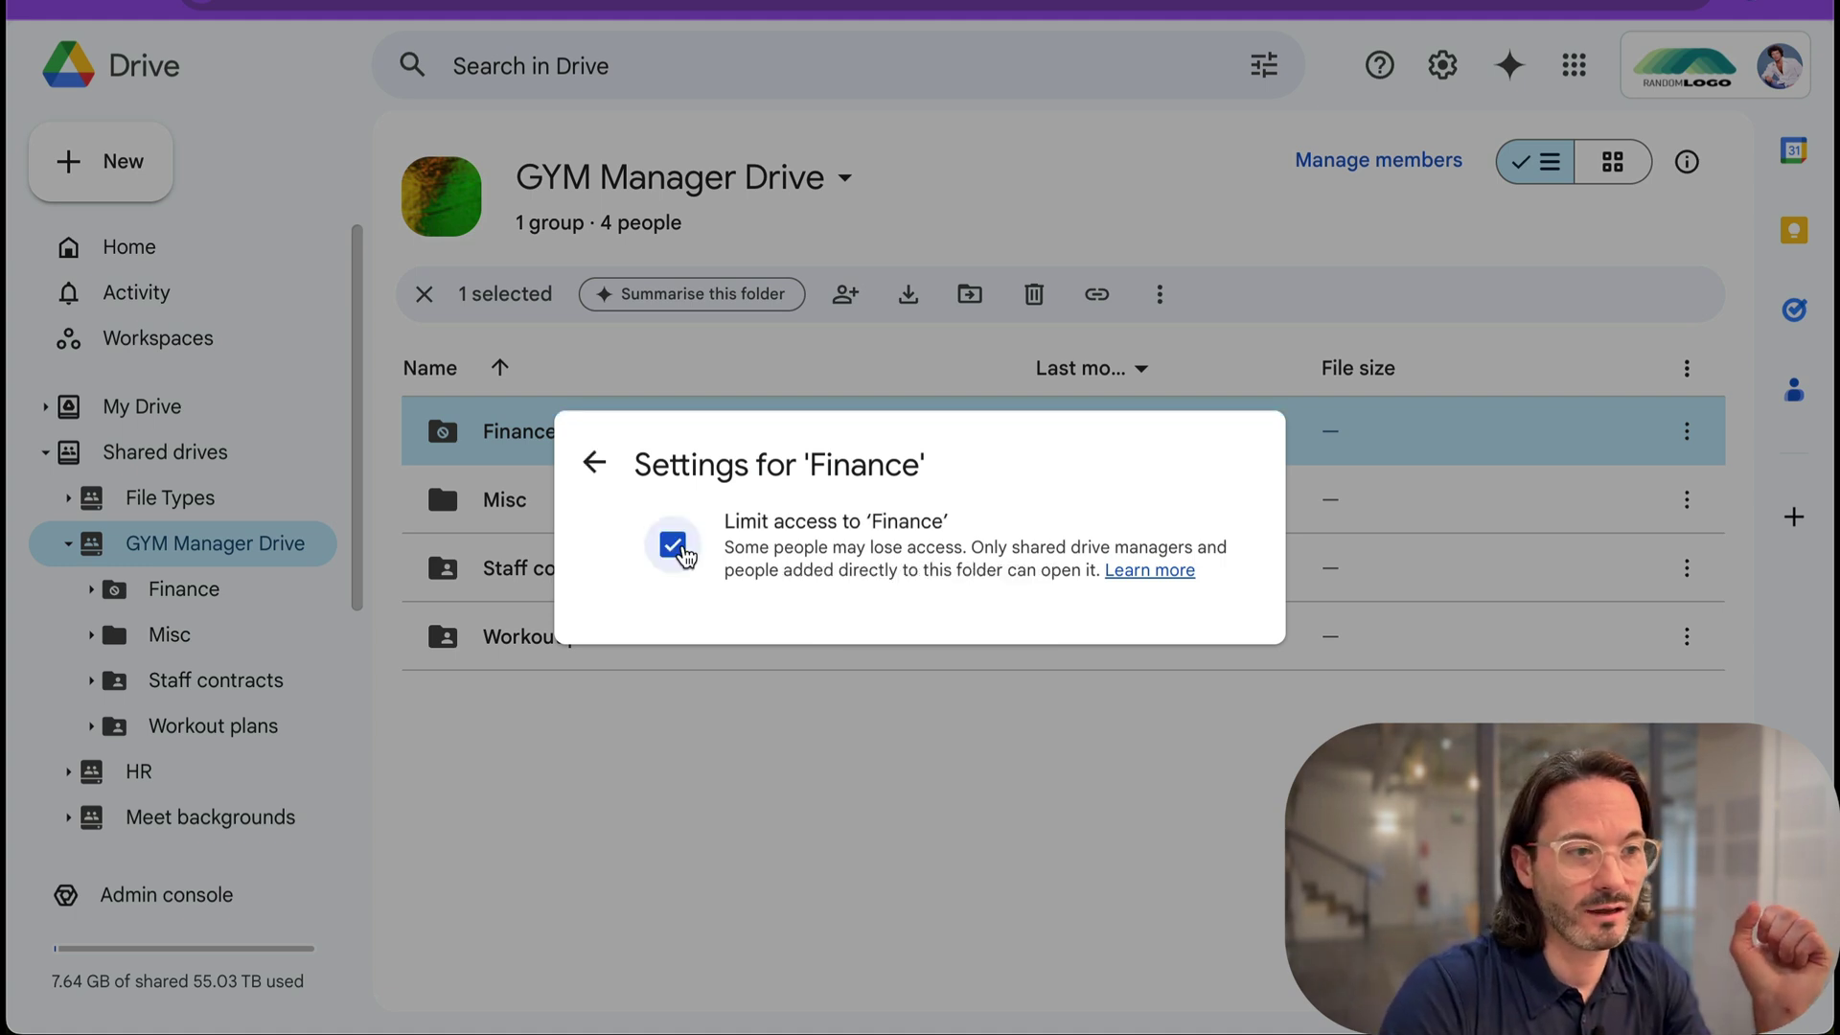
- Go back to the Finance Share dialog now that access is limited
{"action": "left_click", "coordinate": [594, 463]}
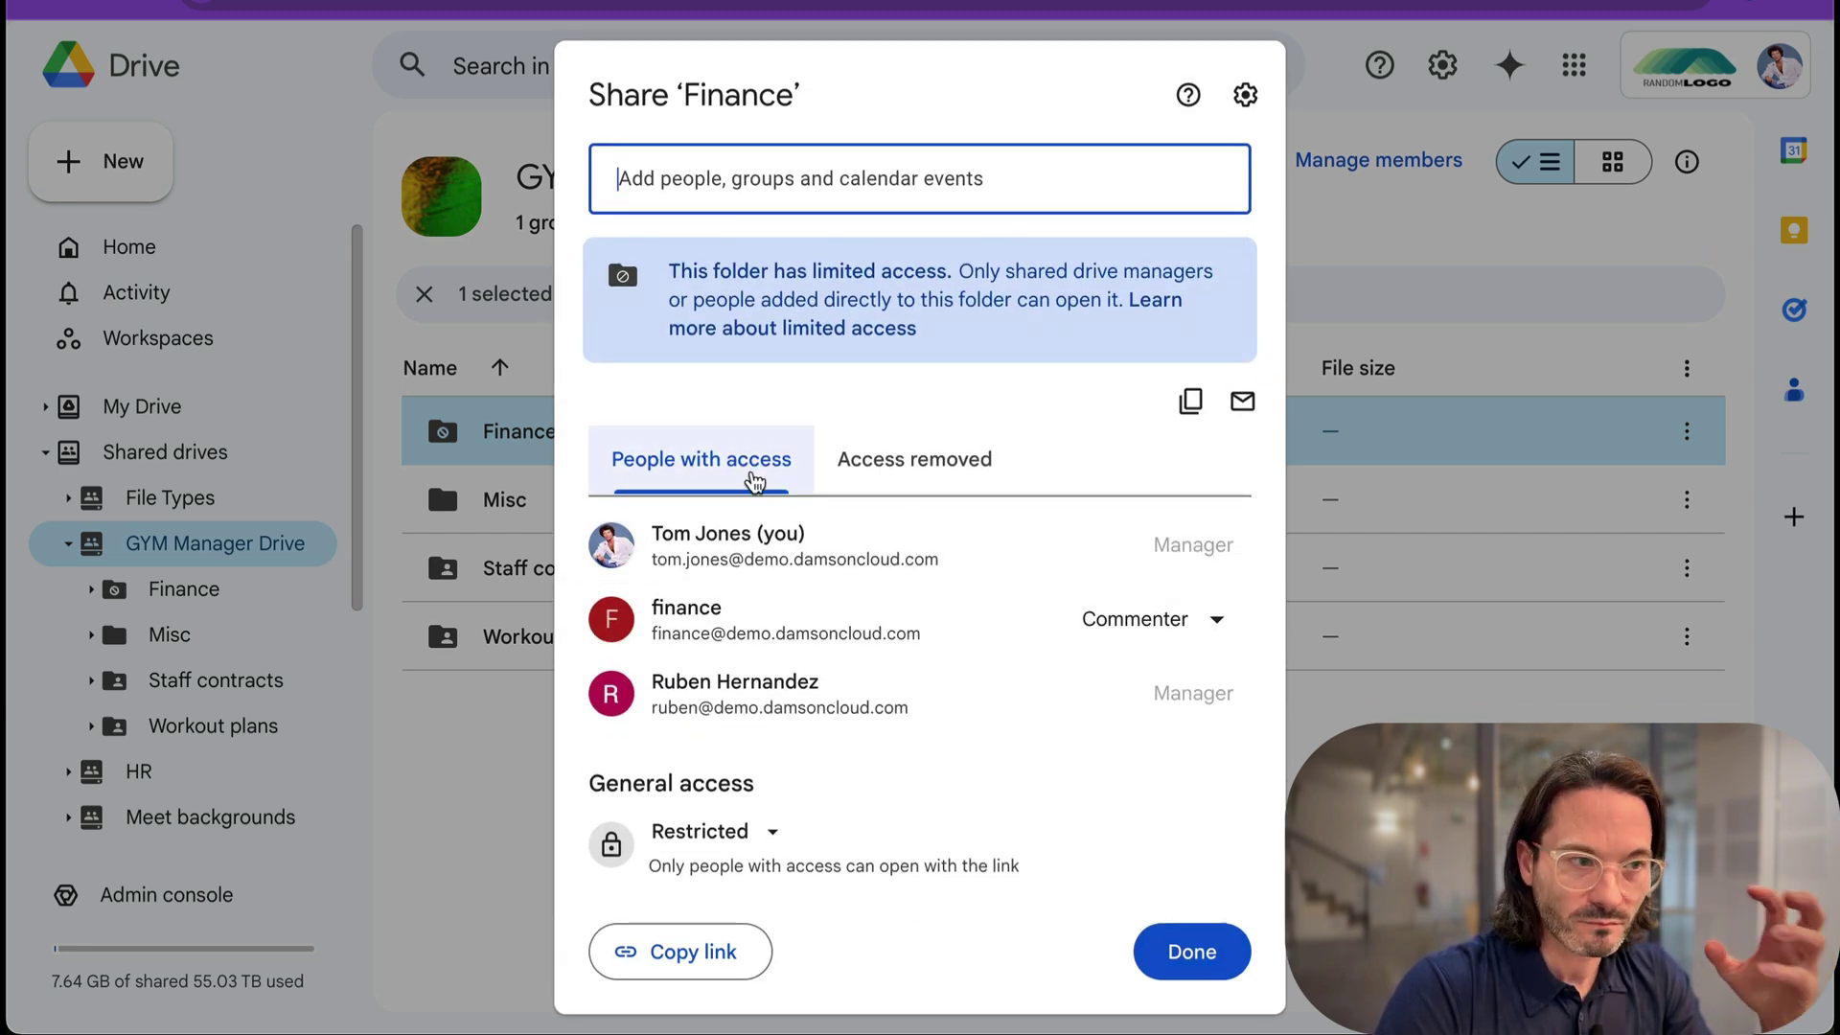
- Highlight the limited-access explanation and inspect each remaining member of Finance
{"action": "left_click_drag", "start_coordinate": [682, 272], "coordinate": [944, 347]}
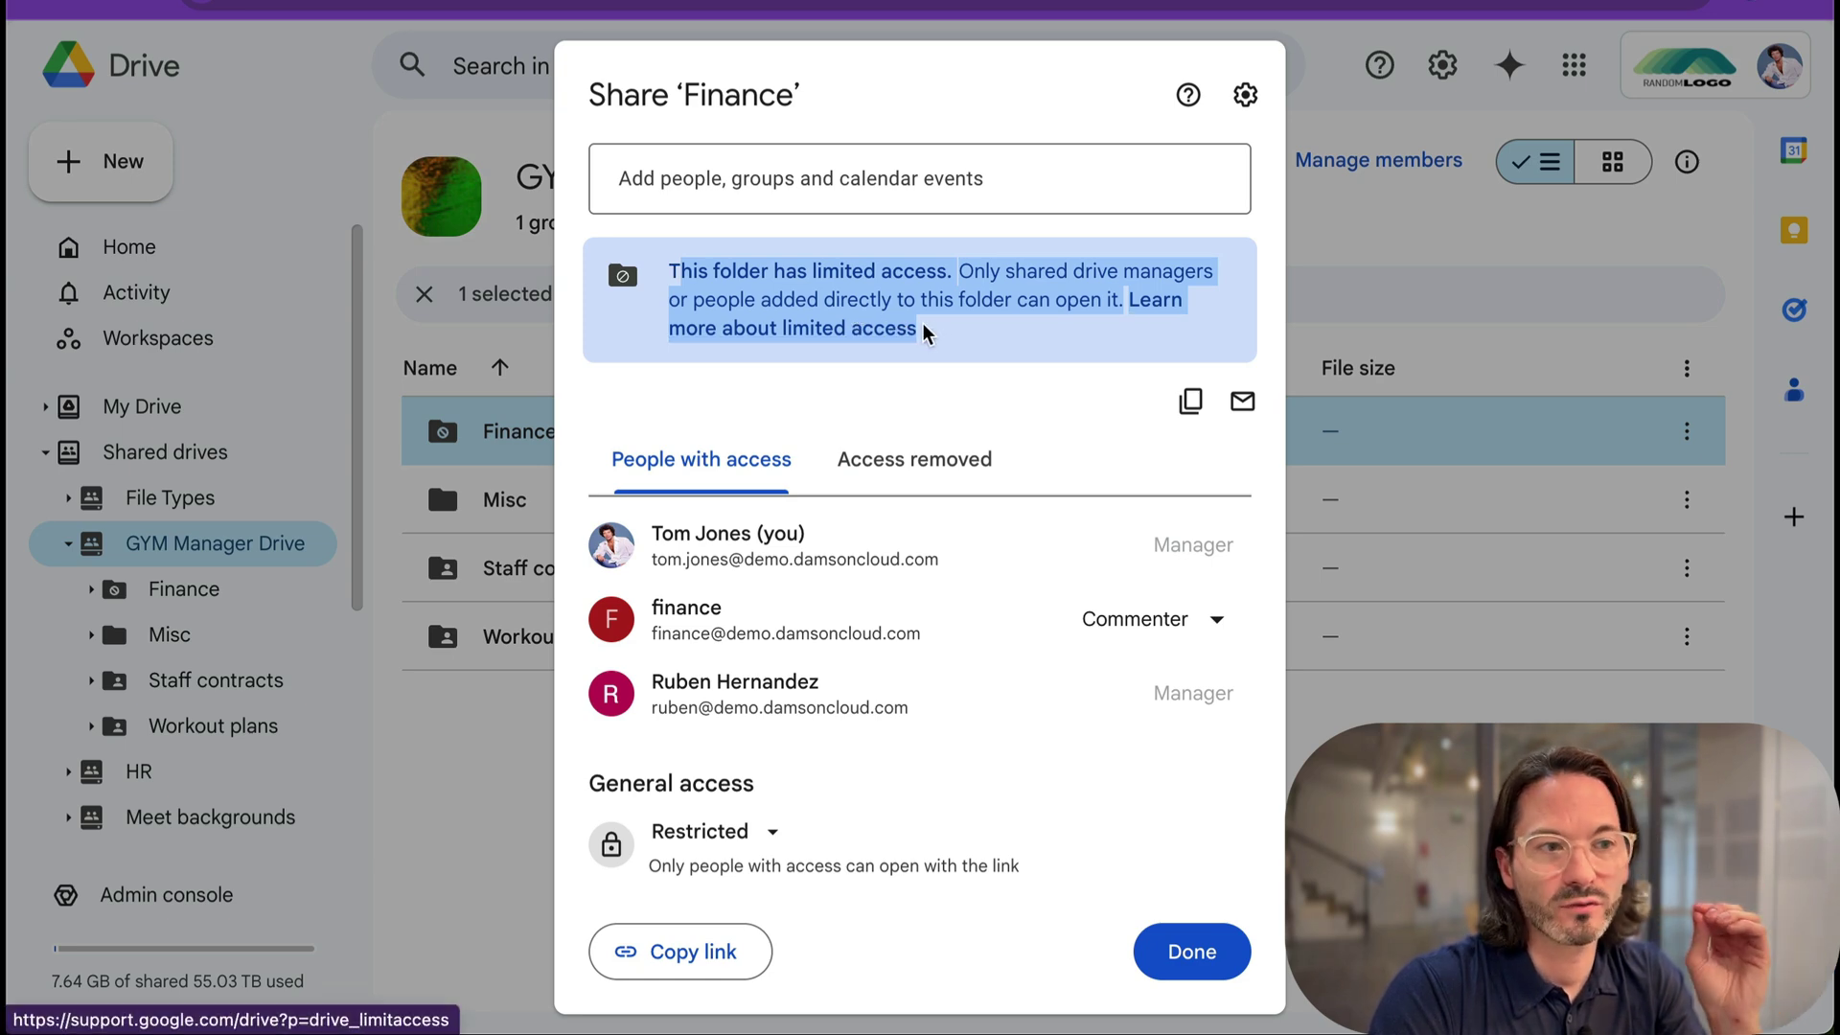
{"action": "left_click", "coordinate": [1031, 337]}
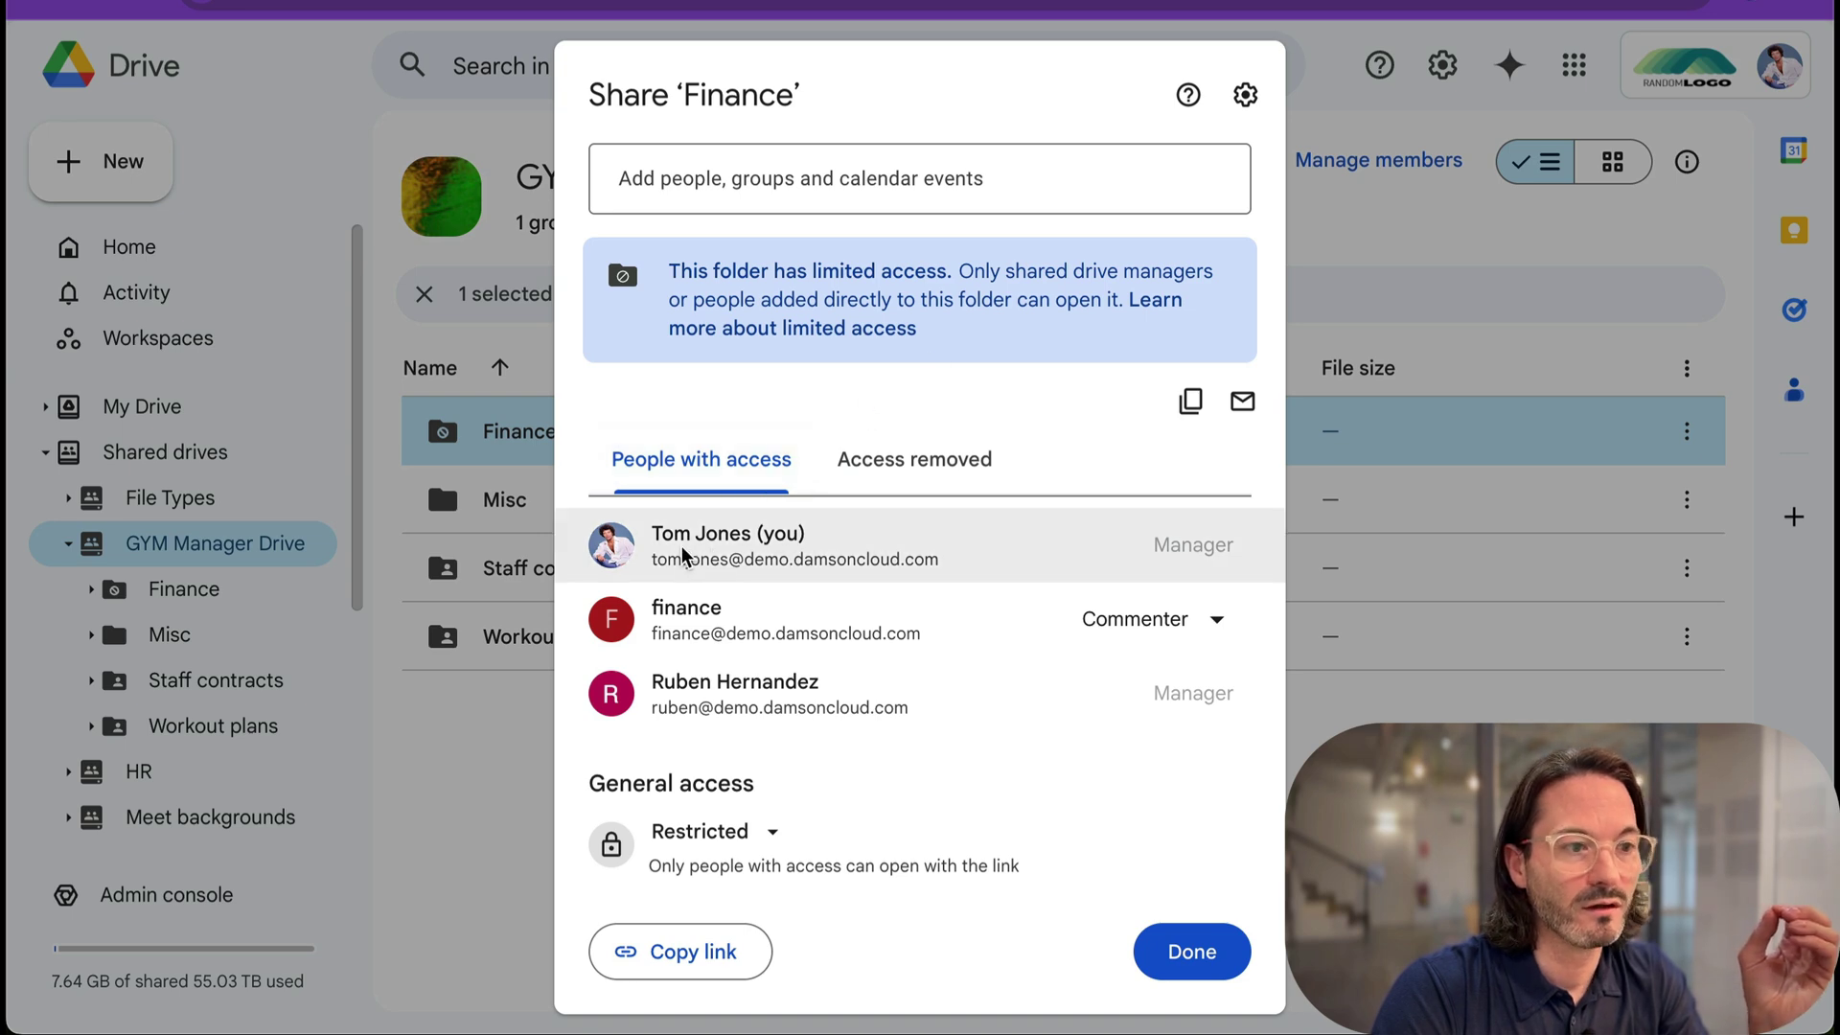
{"action": "mouse_move", "coordinate": [665, 548]}
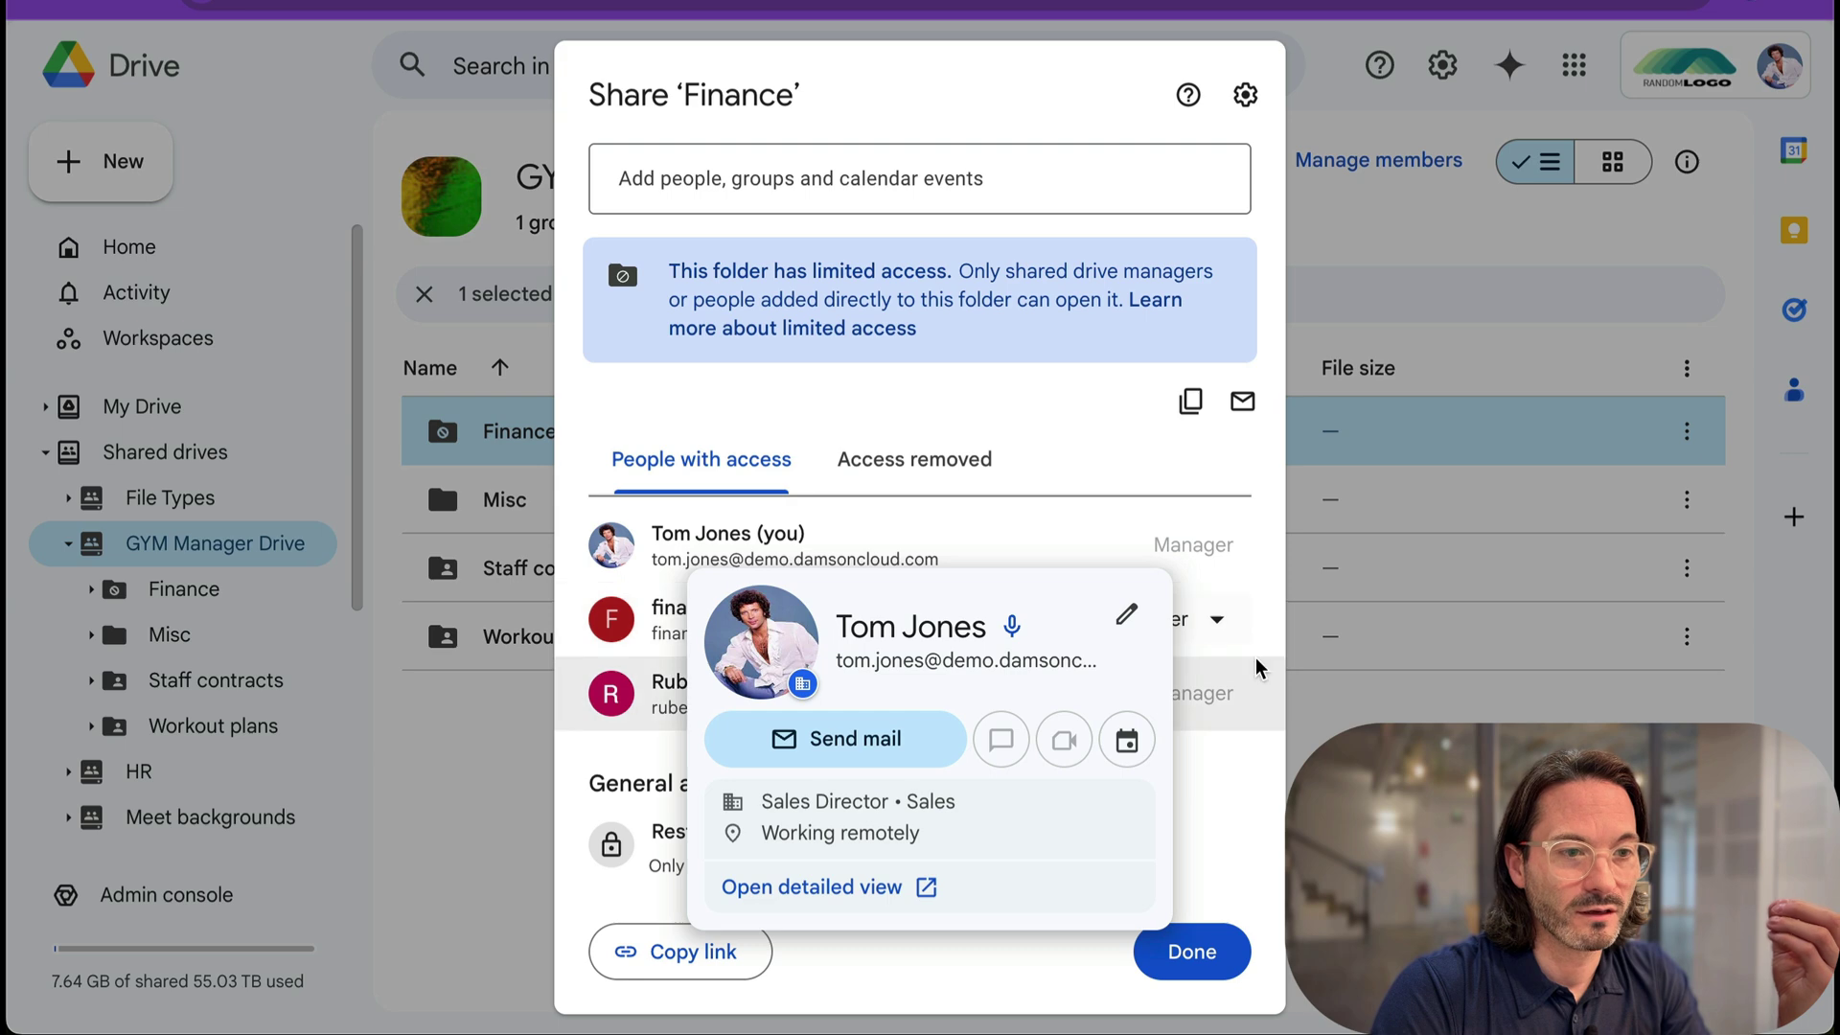
{"action": "mouse_move", "coordinate": [828, 634]}
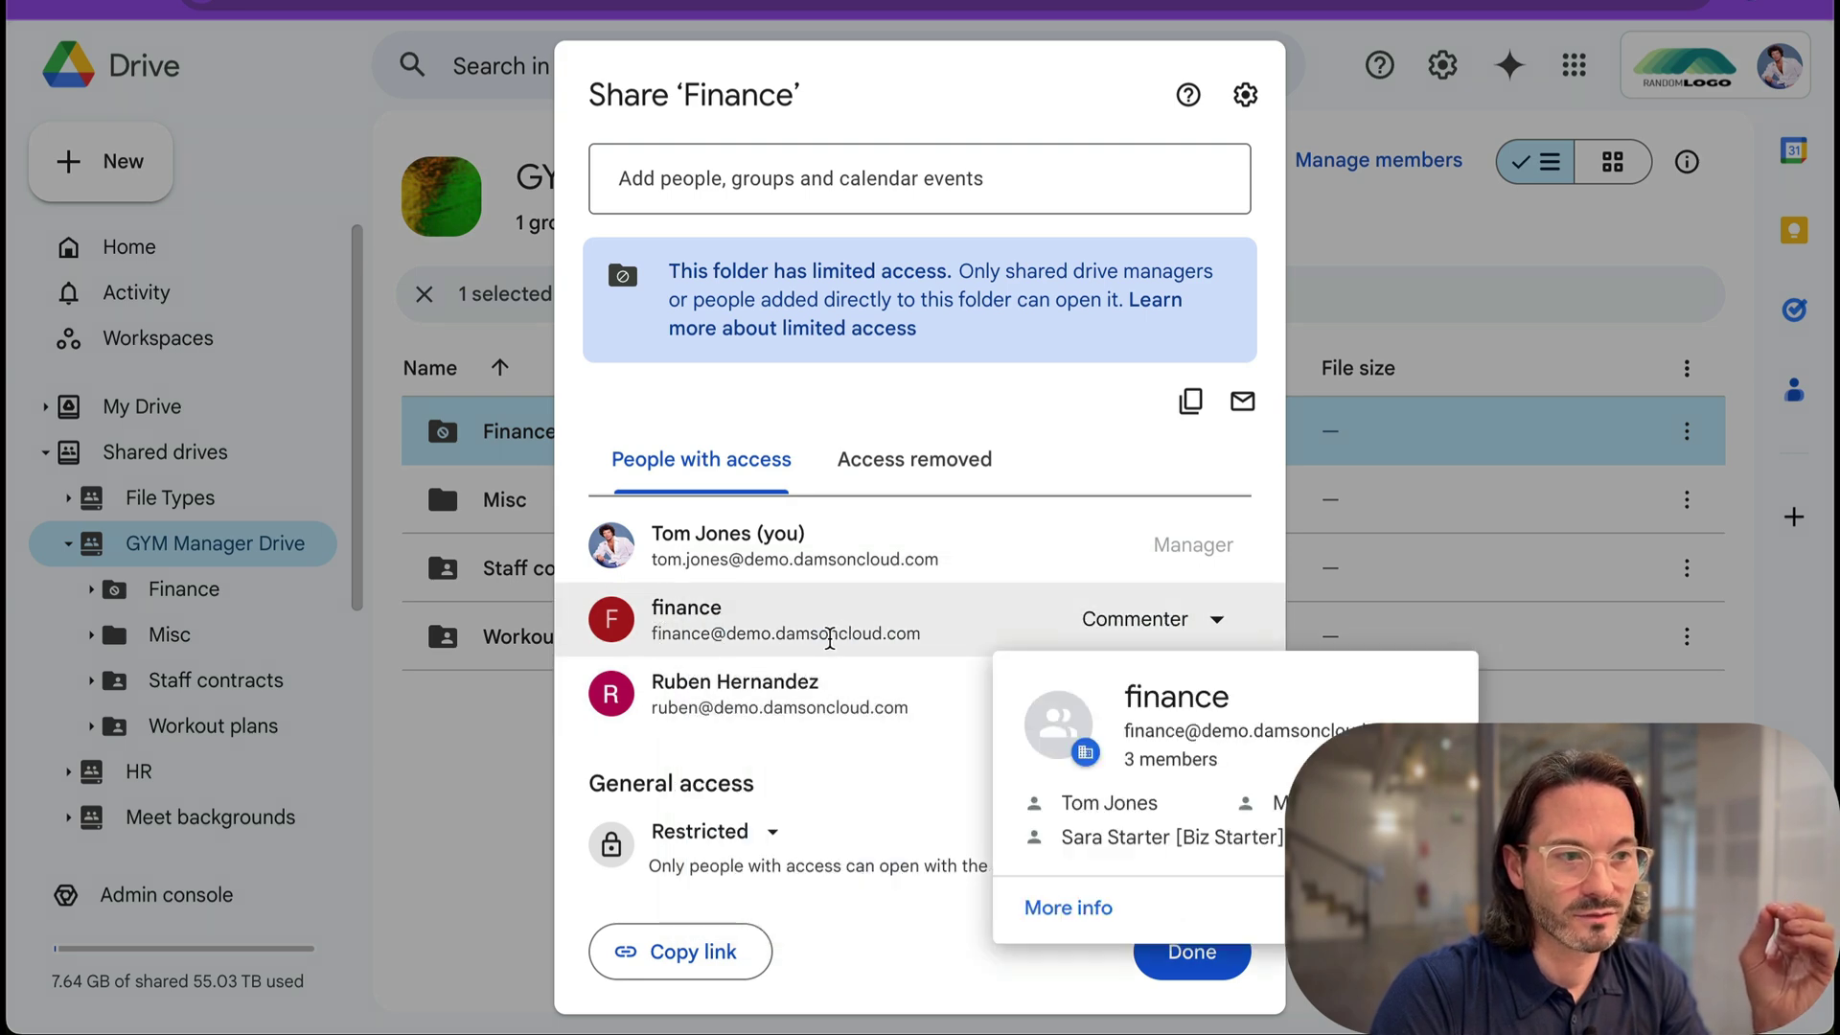
{"action": "mouse_move", "coordinate": [828, 714]}
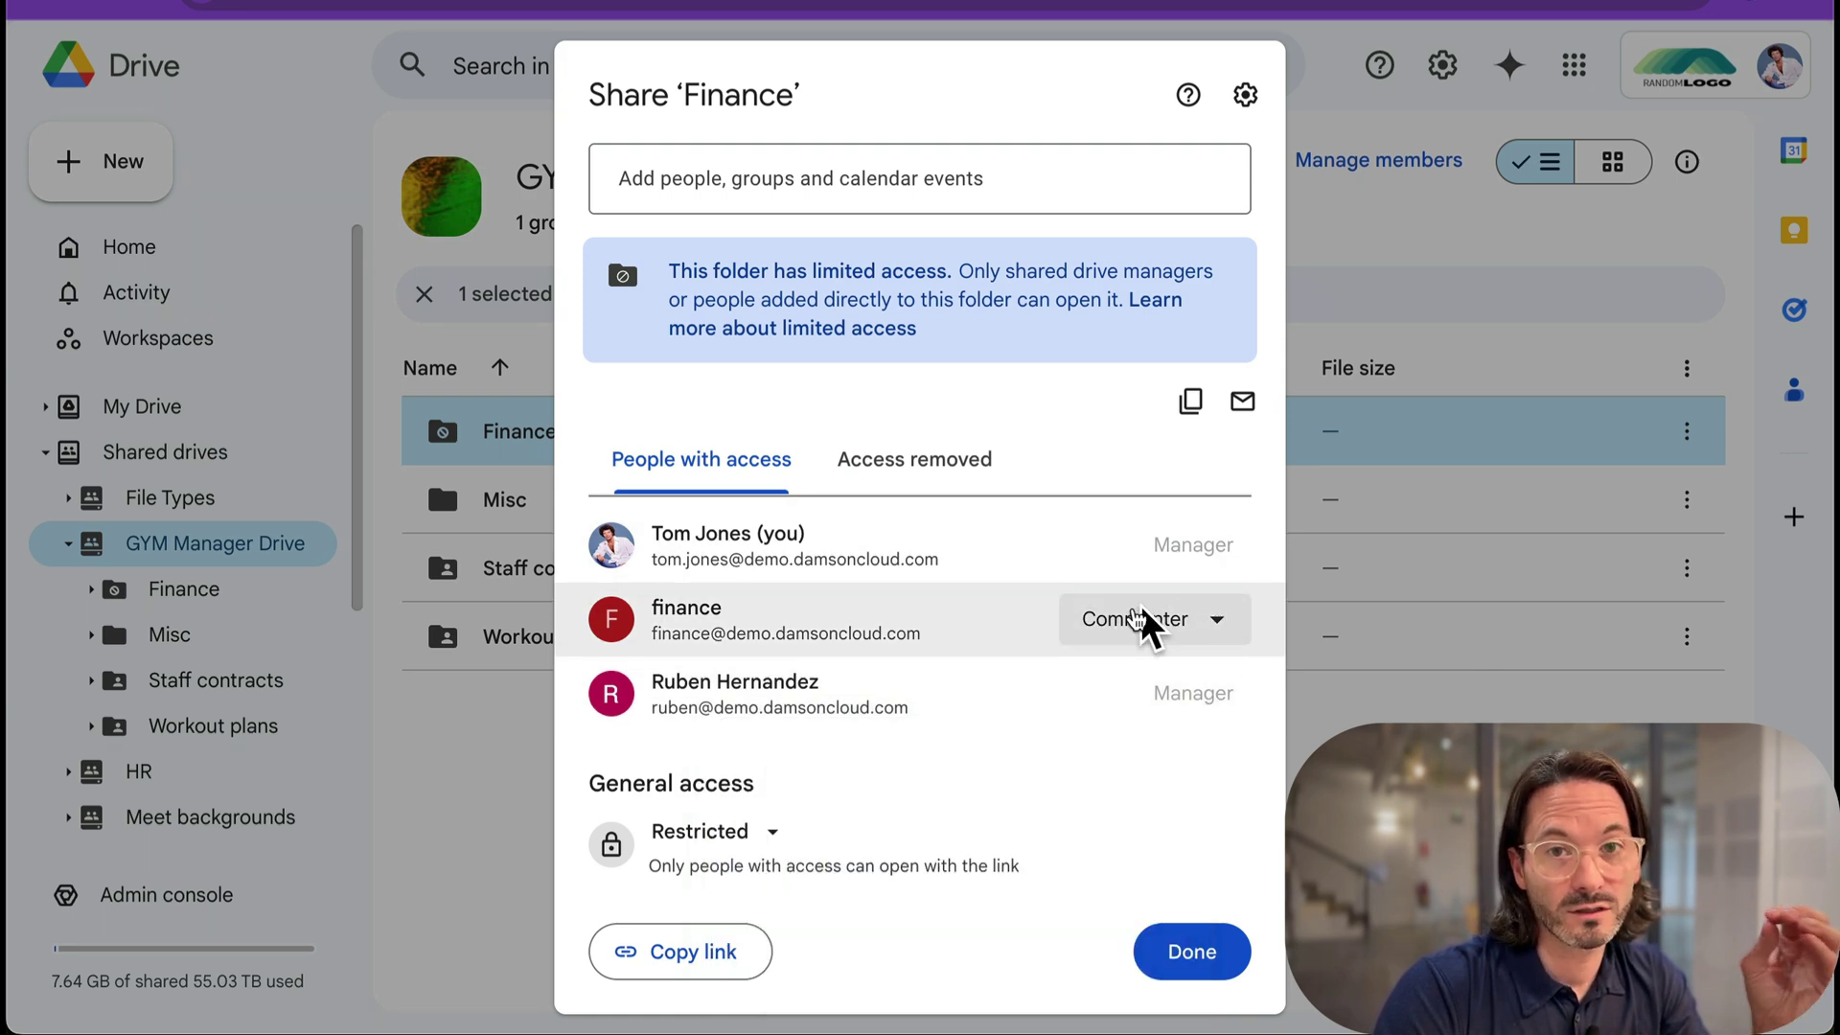
{"action": "mouse_move", "coordinate": [1022, 630]}
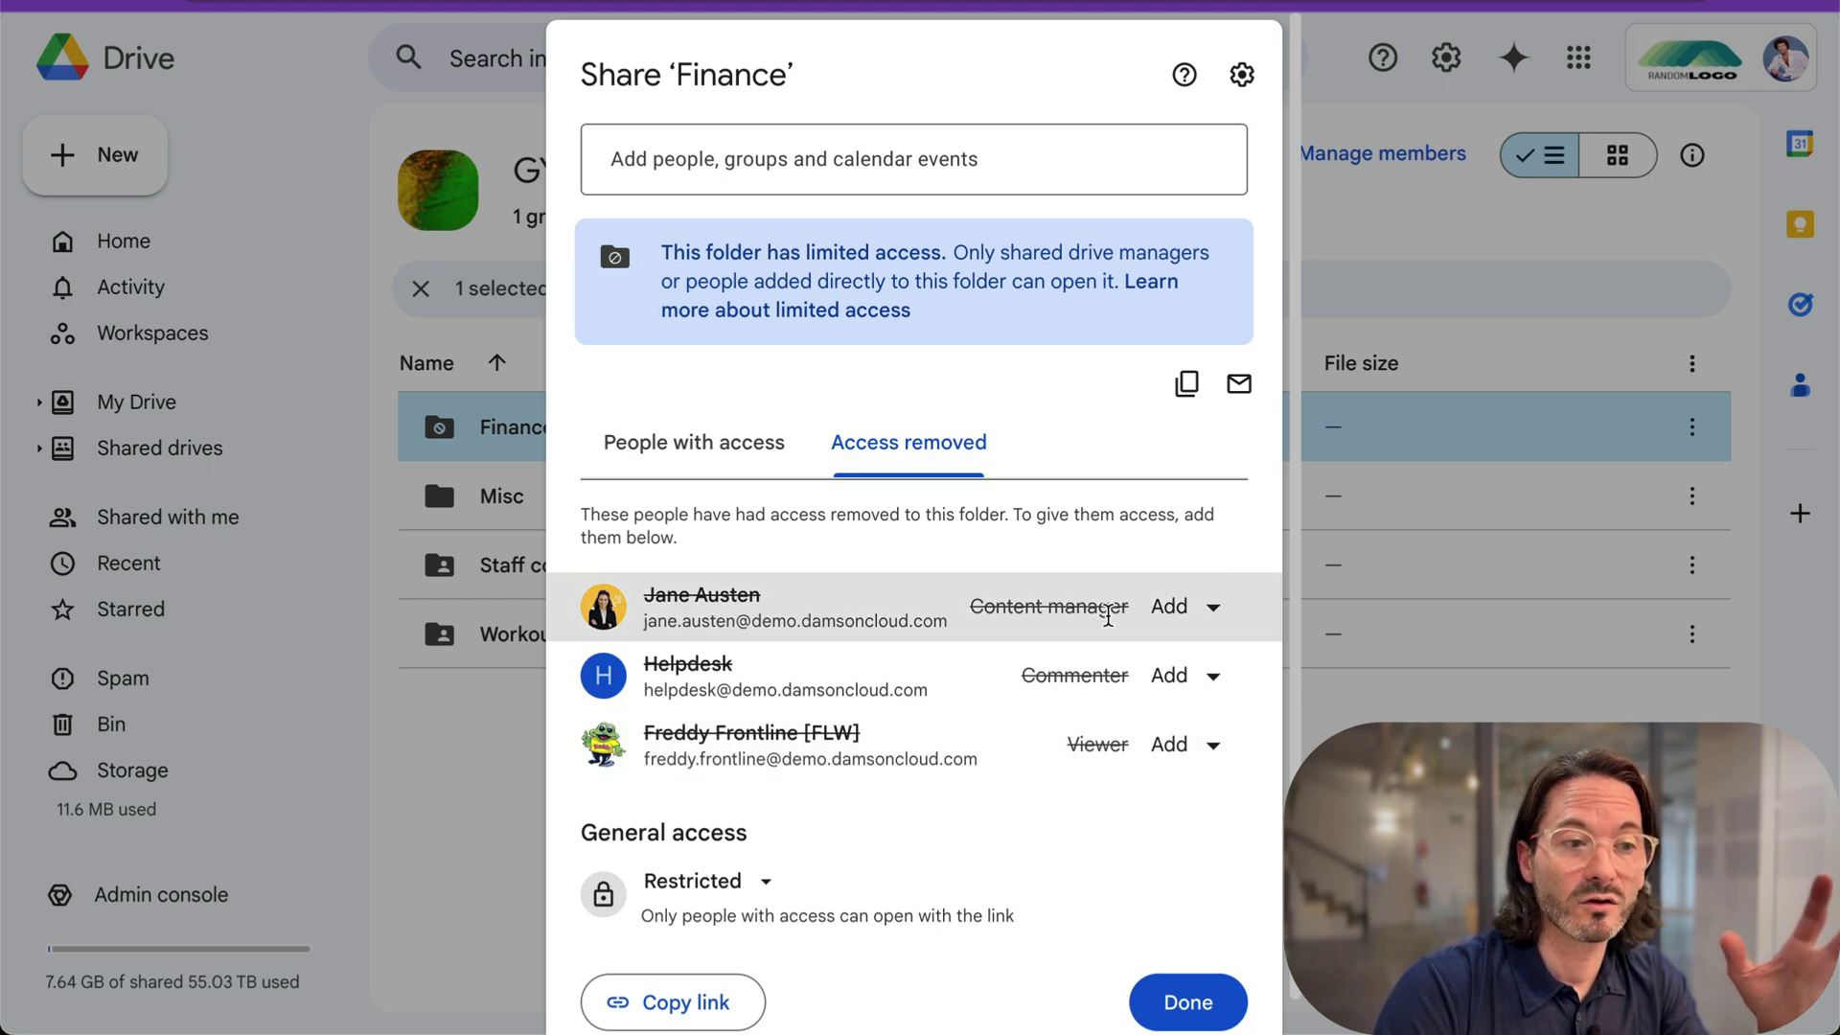
- Preview re-add roles for a removed member without adding anyone, then return to People with access
{"action": "left_click", "coordinate": [1213, 607]}
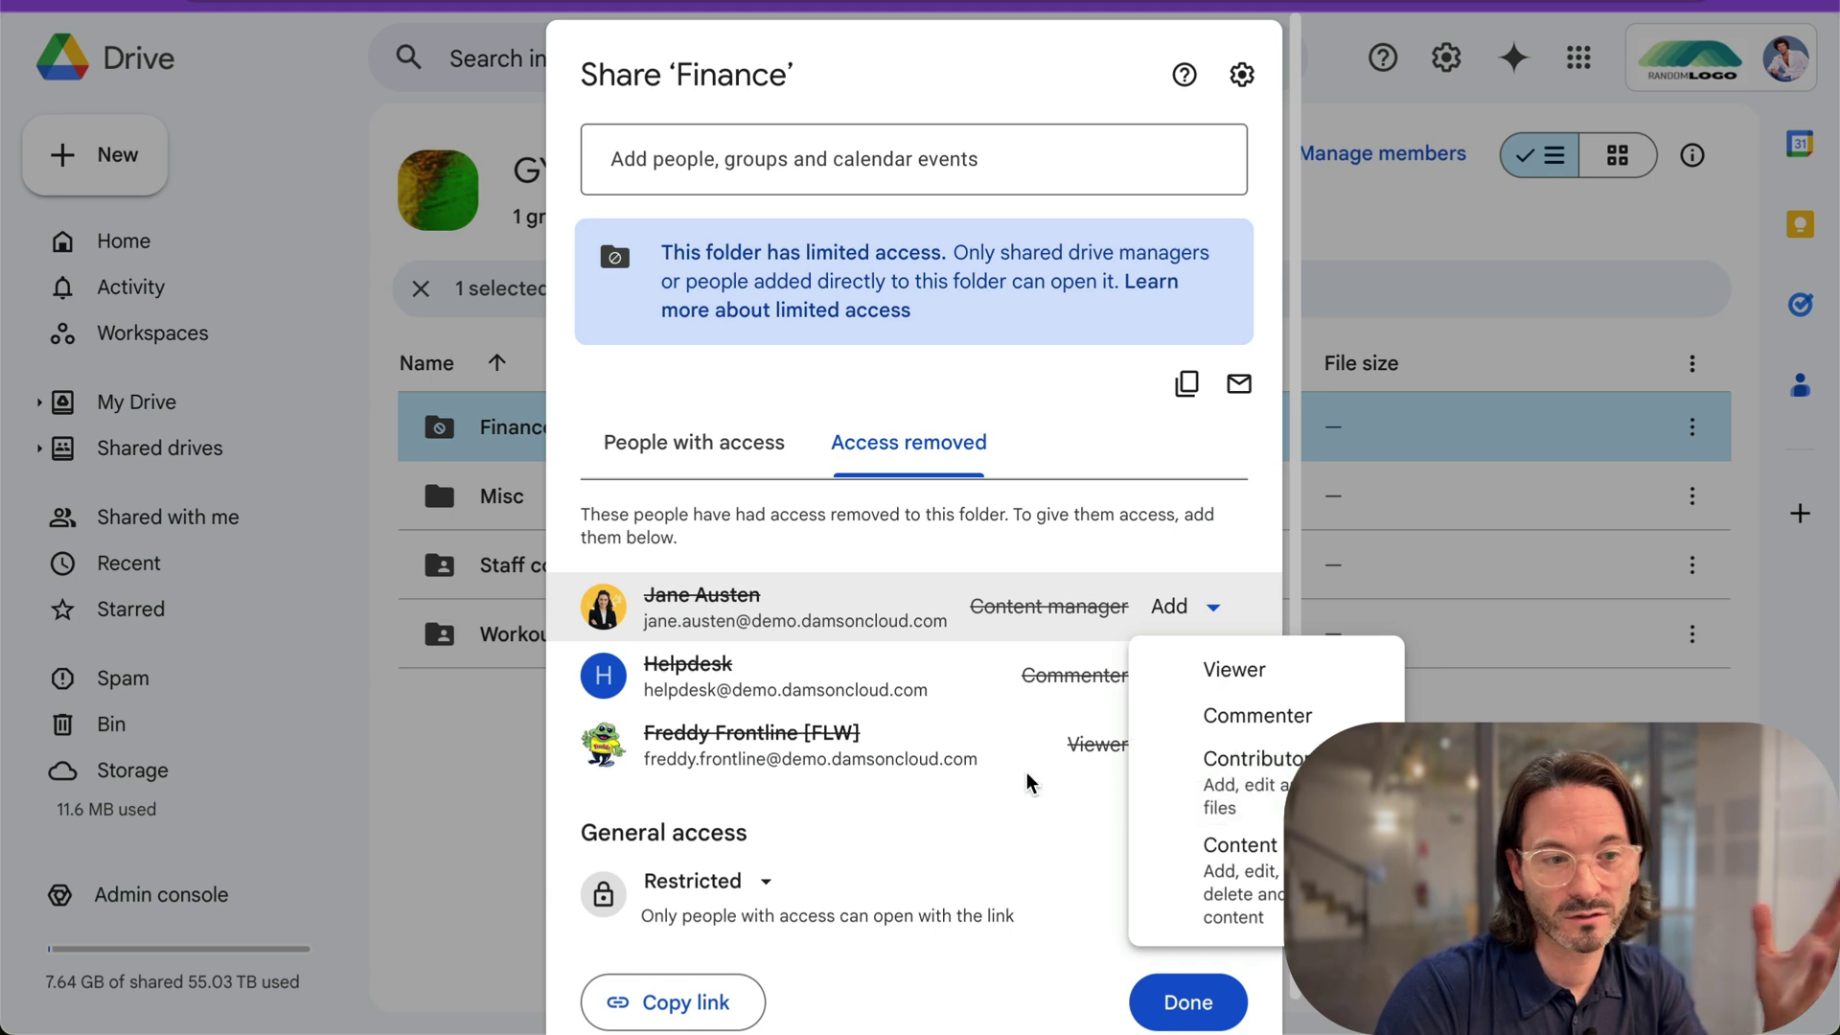
{"action": "left_click", "coordinate": [960, 799]}
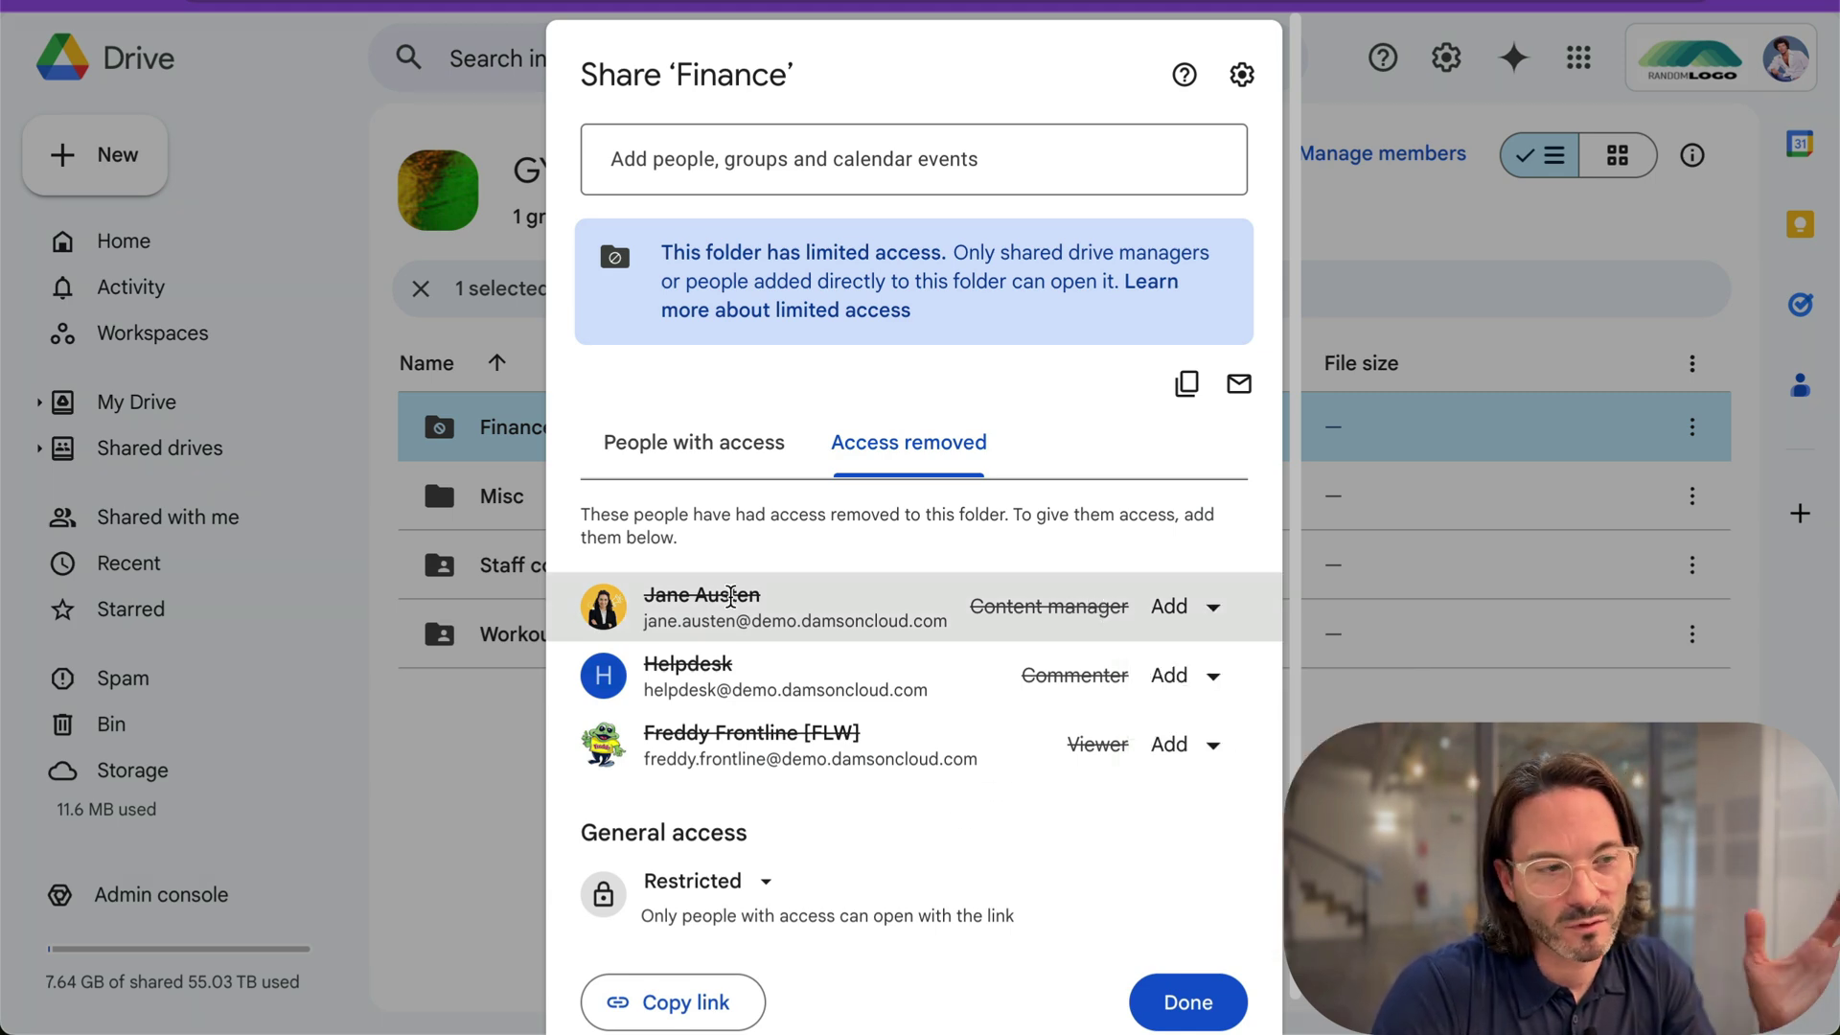
{"action": "mouse_move", "coordinate": [877, 611]}
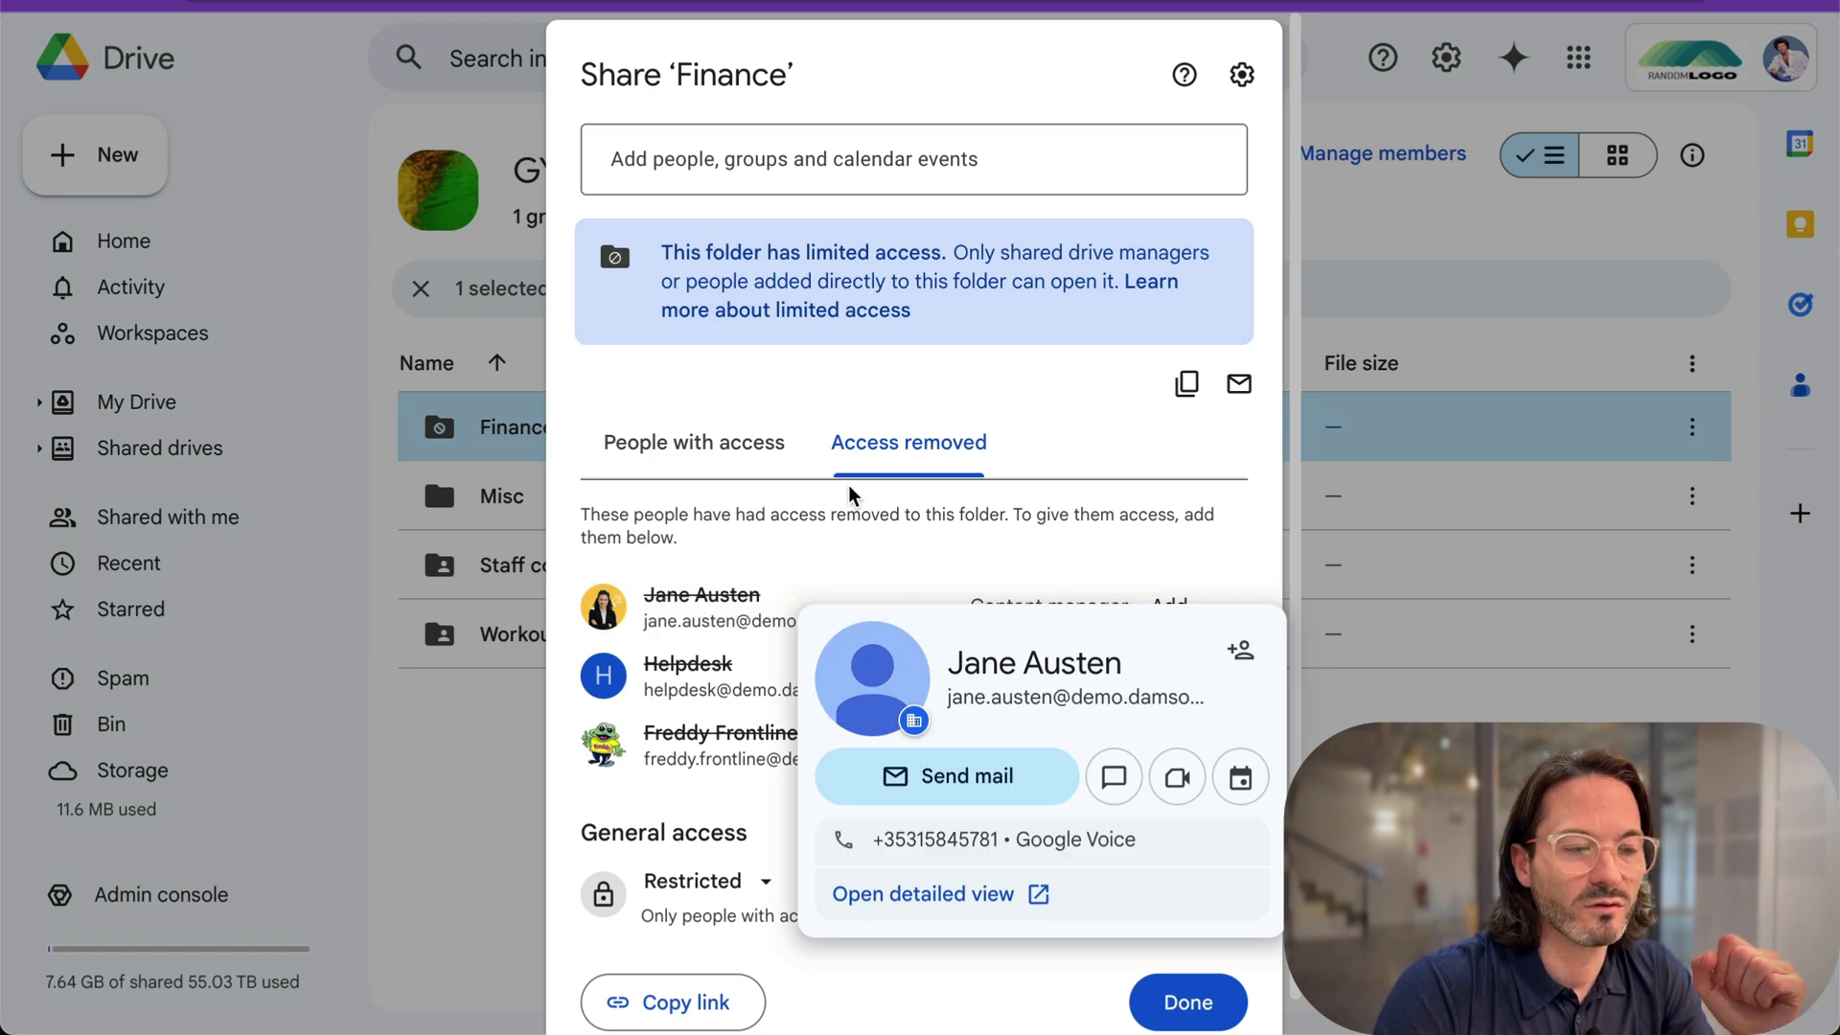
{"action": "left_click", "coordinate": [767, 443]}
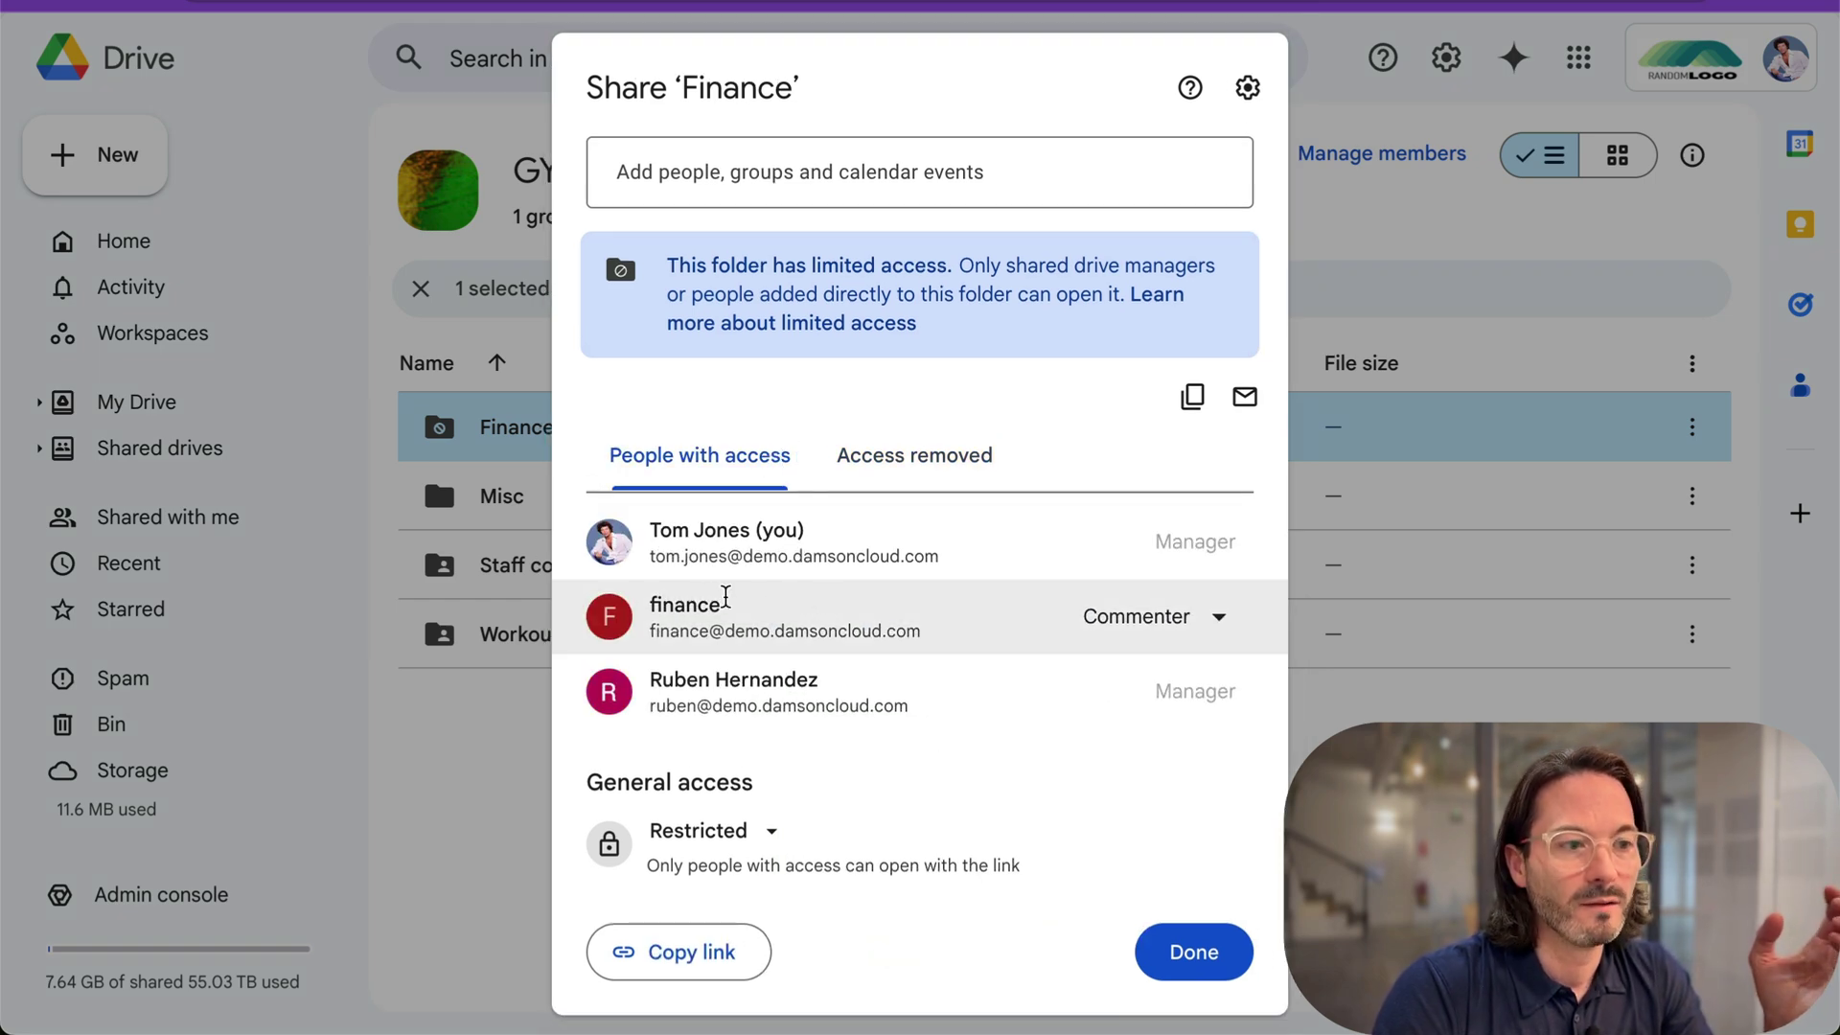
- Keep the finance group as Commenter and close the Share 'Finance' dialog with Done
{"action": "mouse_move", "coordinate": [792, 616]}
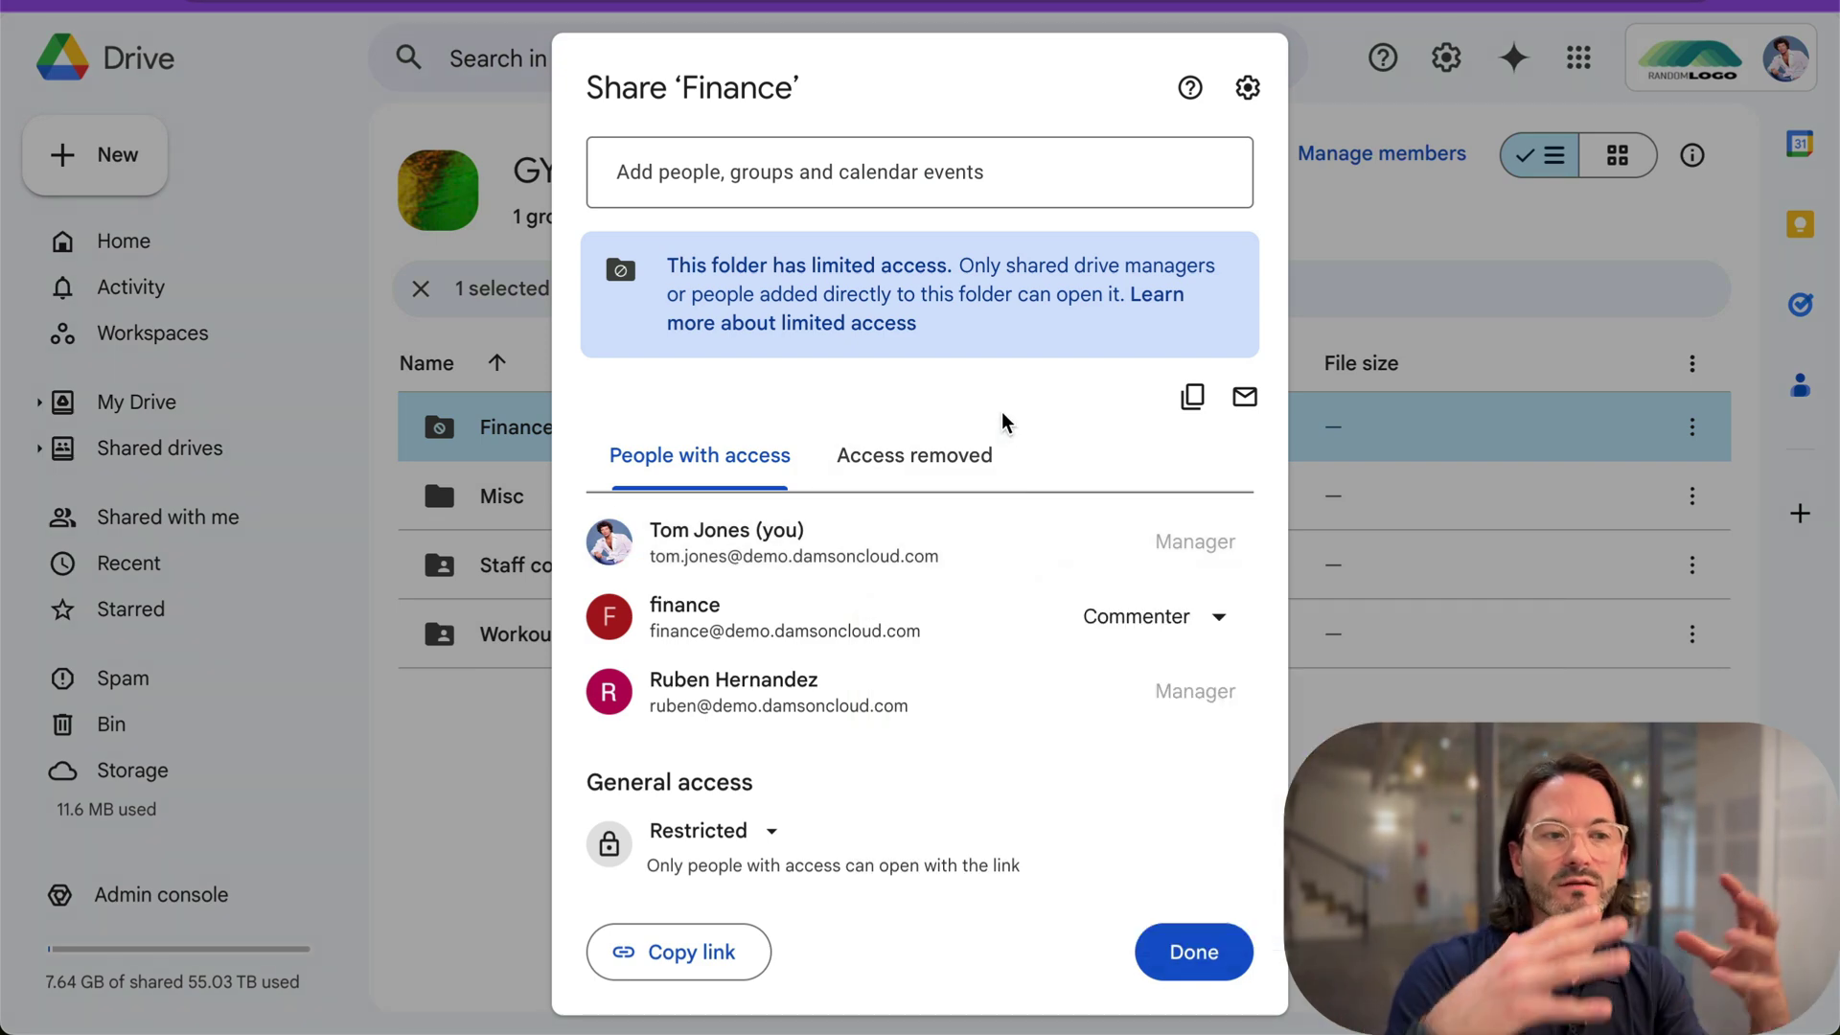
{"action": "left_click", "coordinate": [1078, 616]}
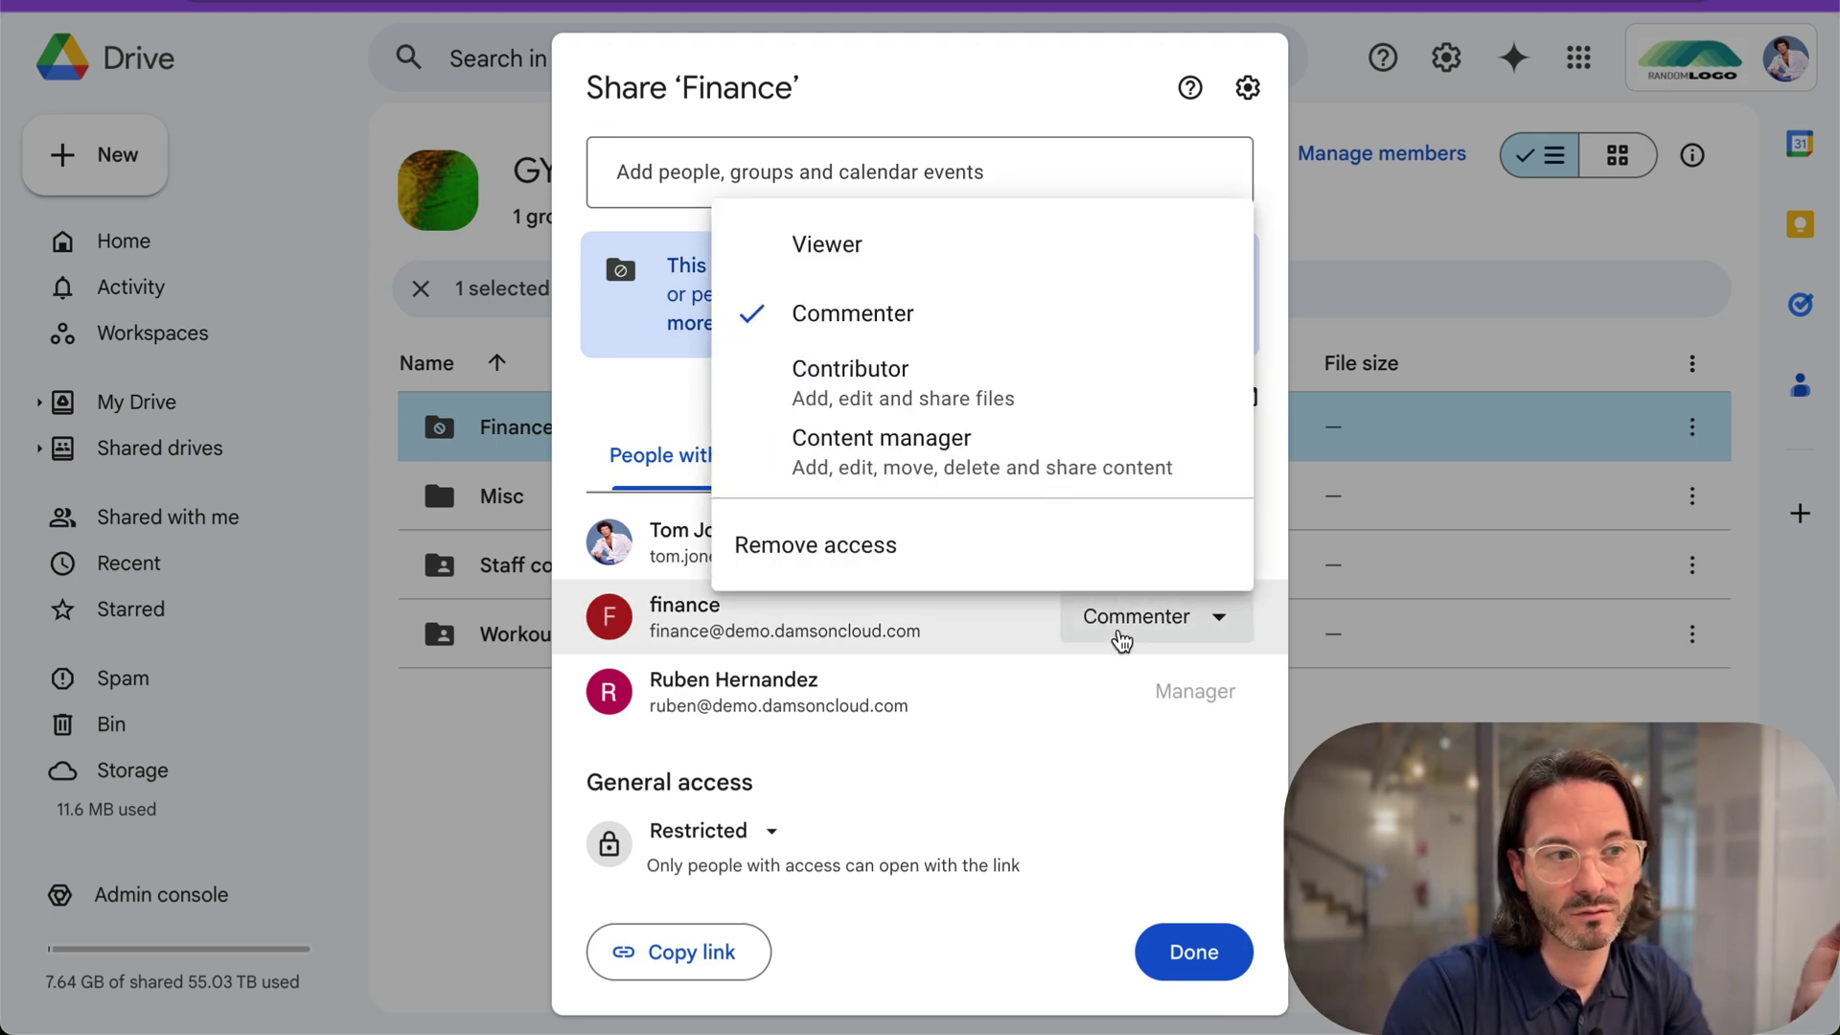
{"action": "left_click", "coordinate": [1121, 640]}
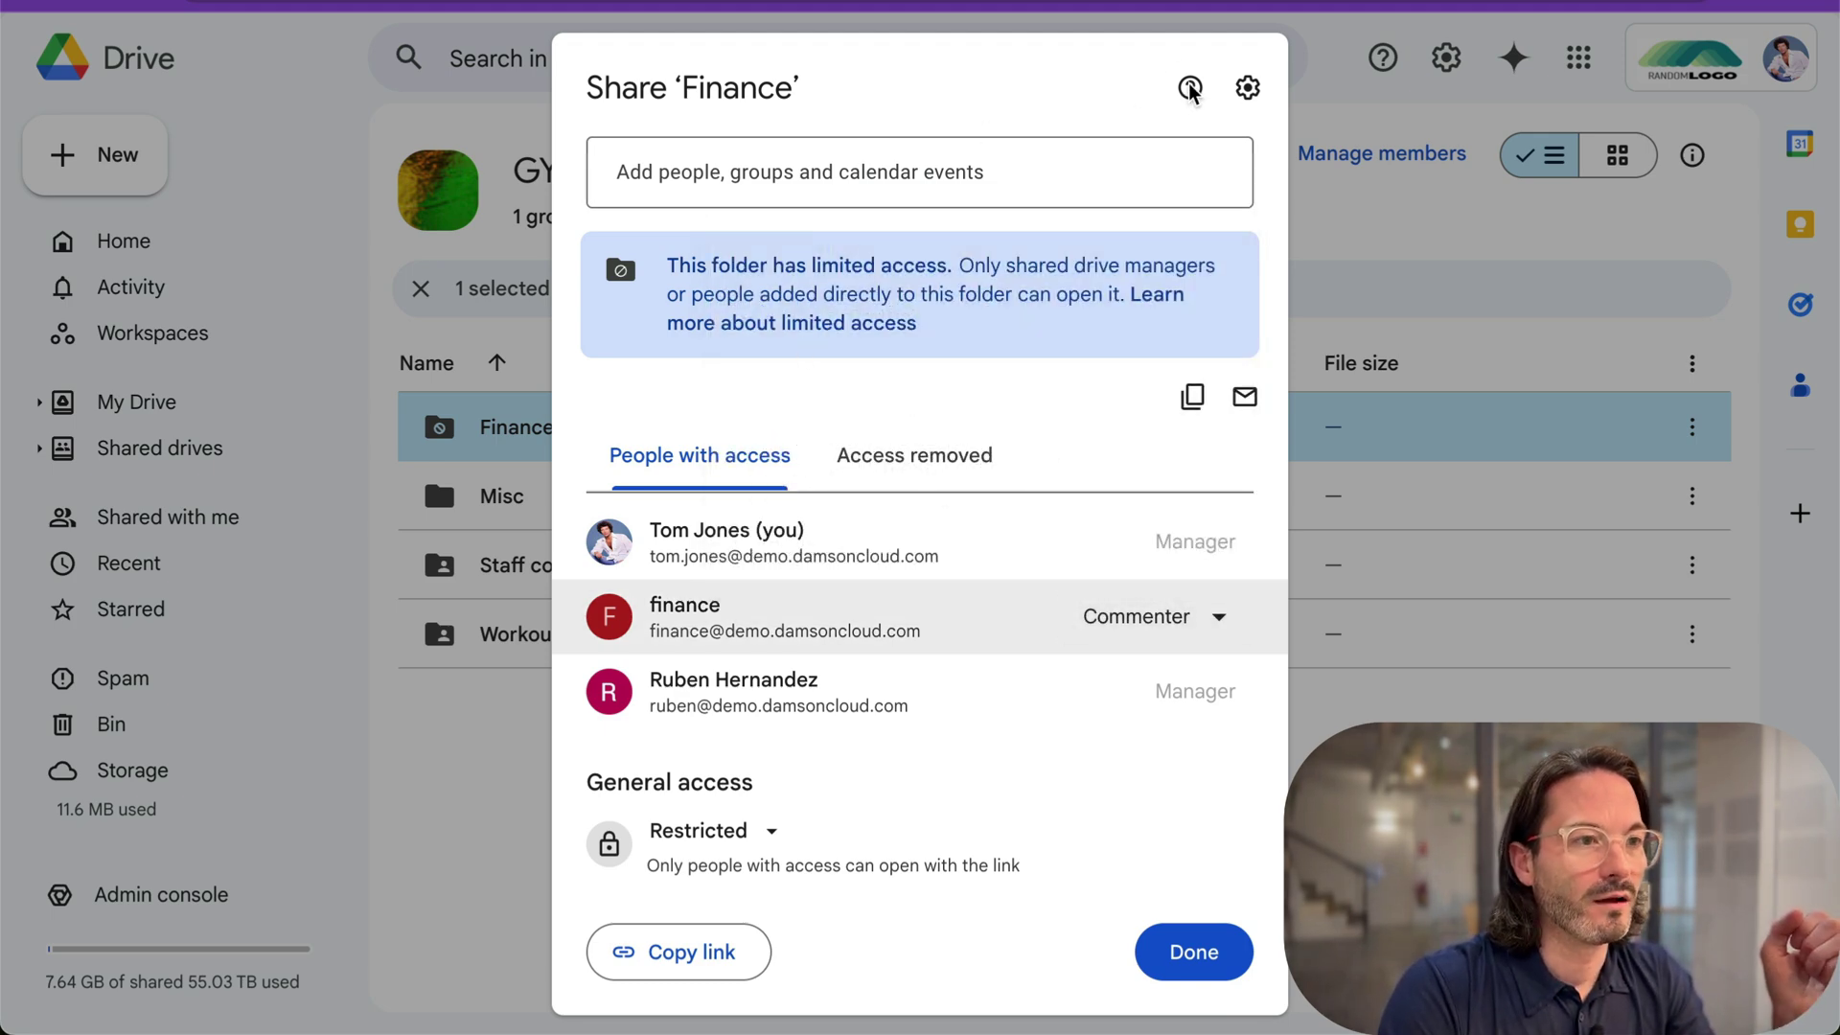
{"action": "left_click", "coordinate": [1191, 952]}
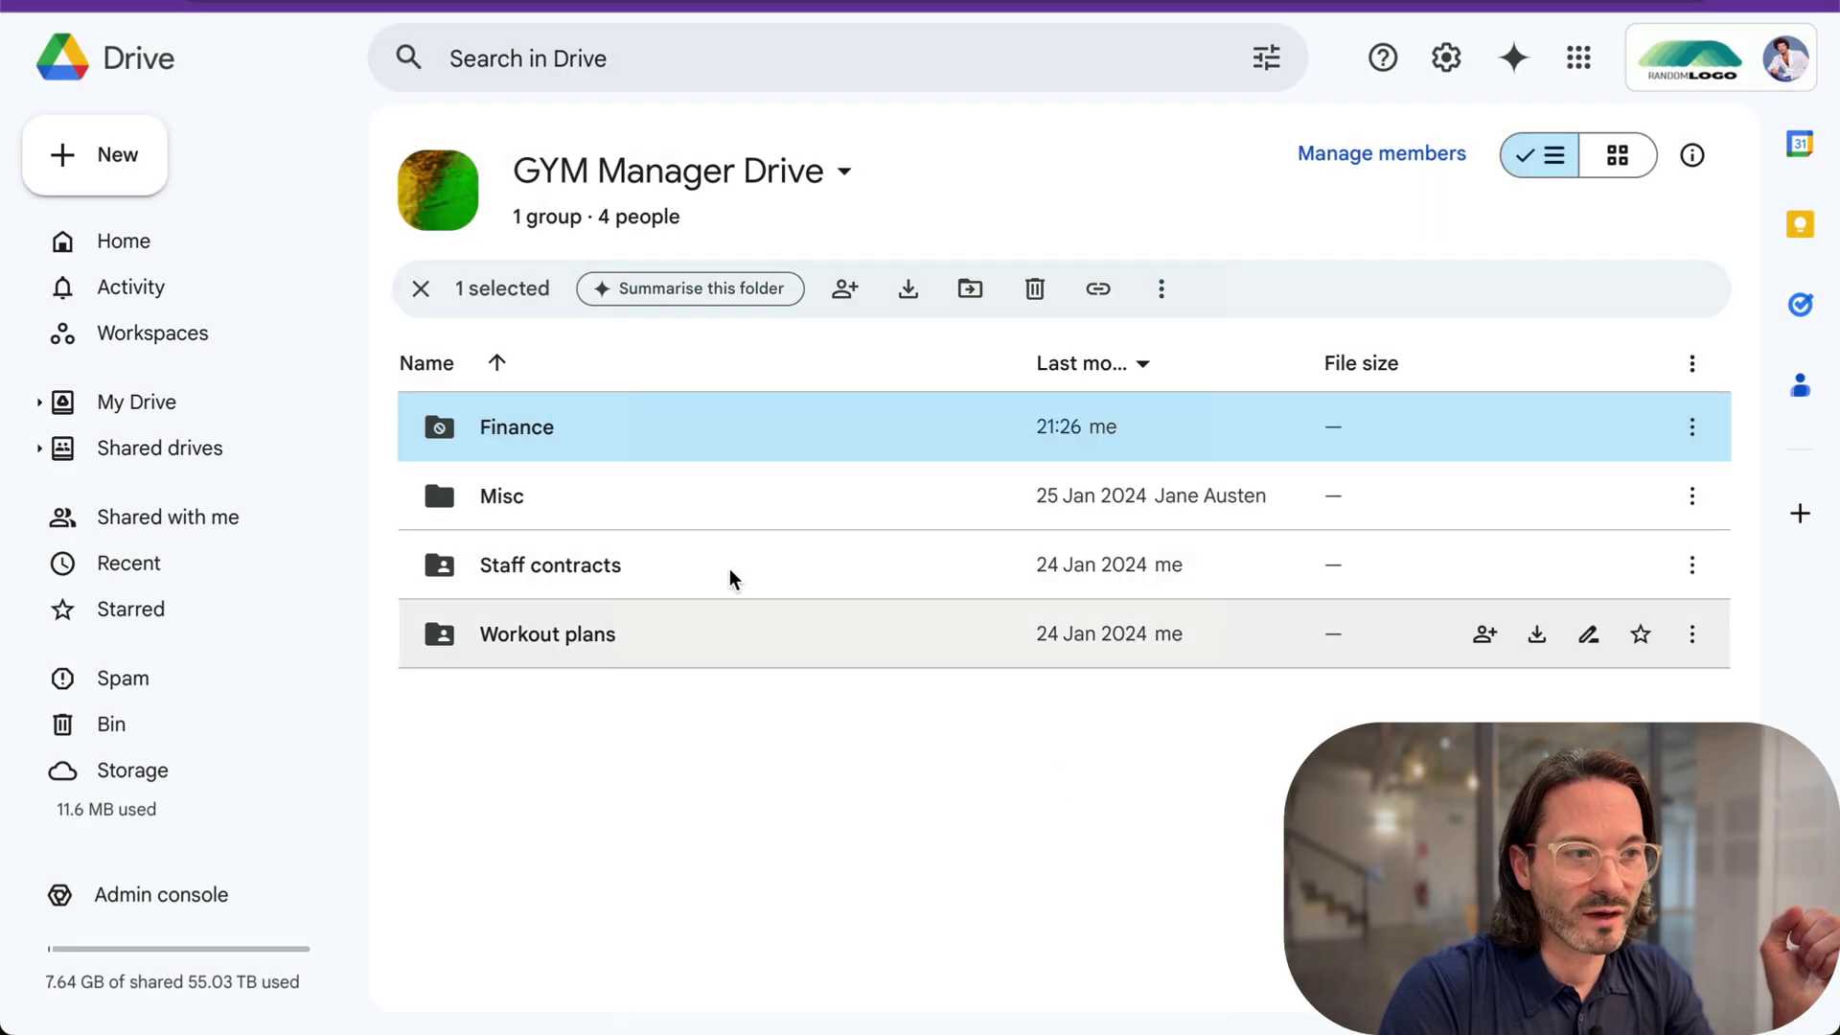
- Expand Shared drives and then GYM Manager Drive in the sidebar to reveal its folders, including Finance
{"action": "mouse_move", "coordinate": [439, 447]}
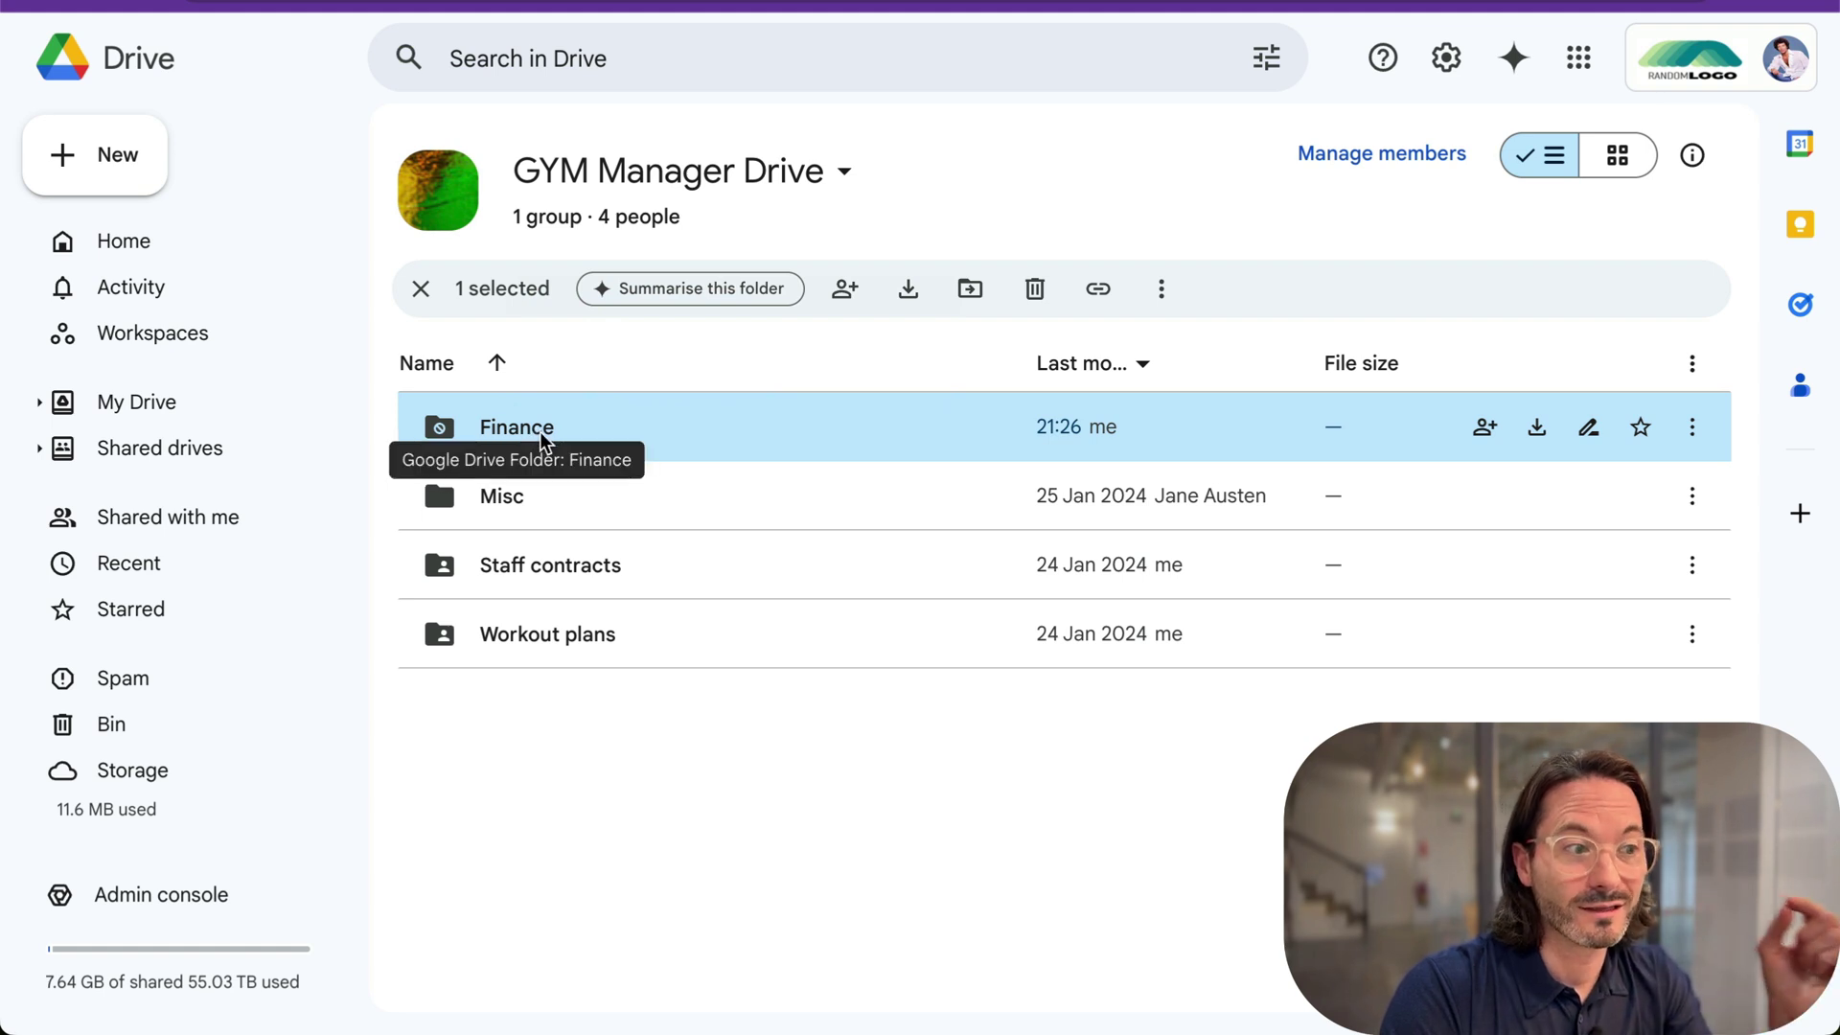
{"action": "left_click", "coordinate": [40, 452]}
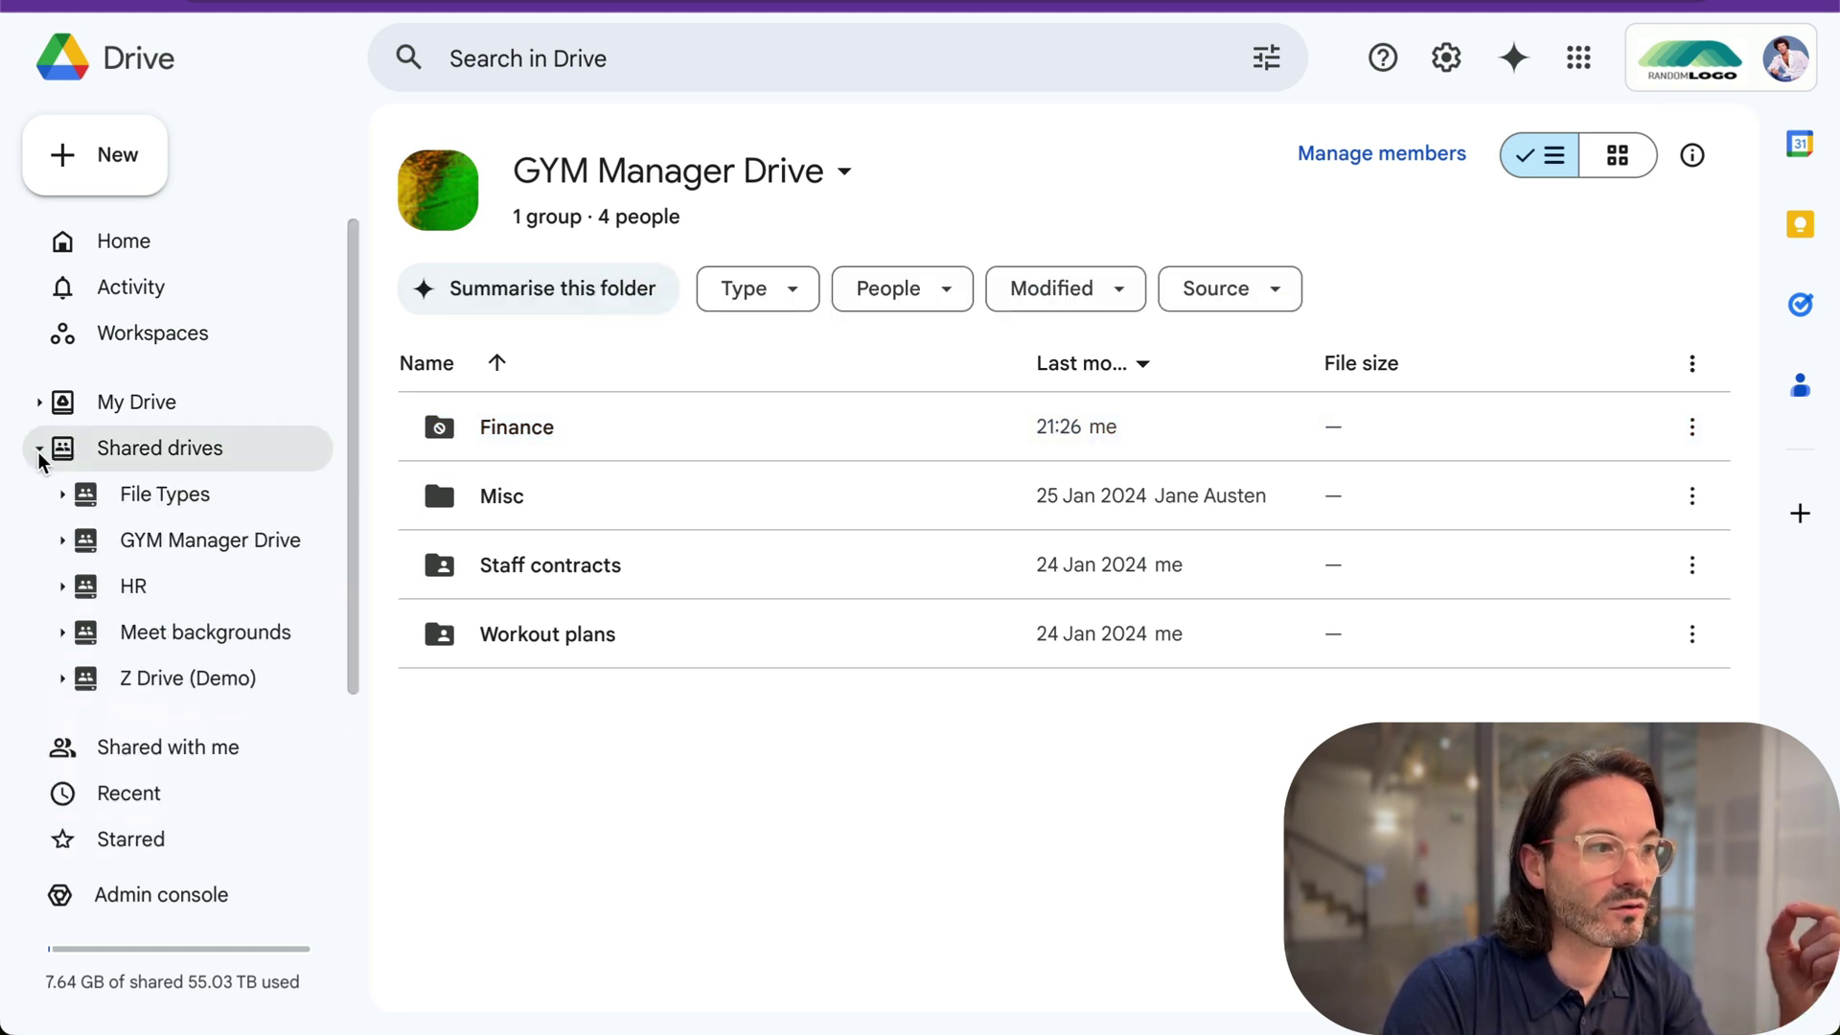
{"action": "left_click", "coordinate": [63, 541]}
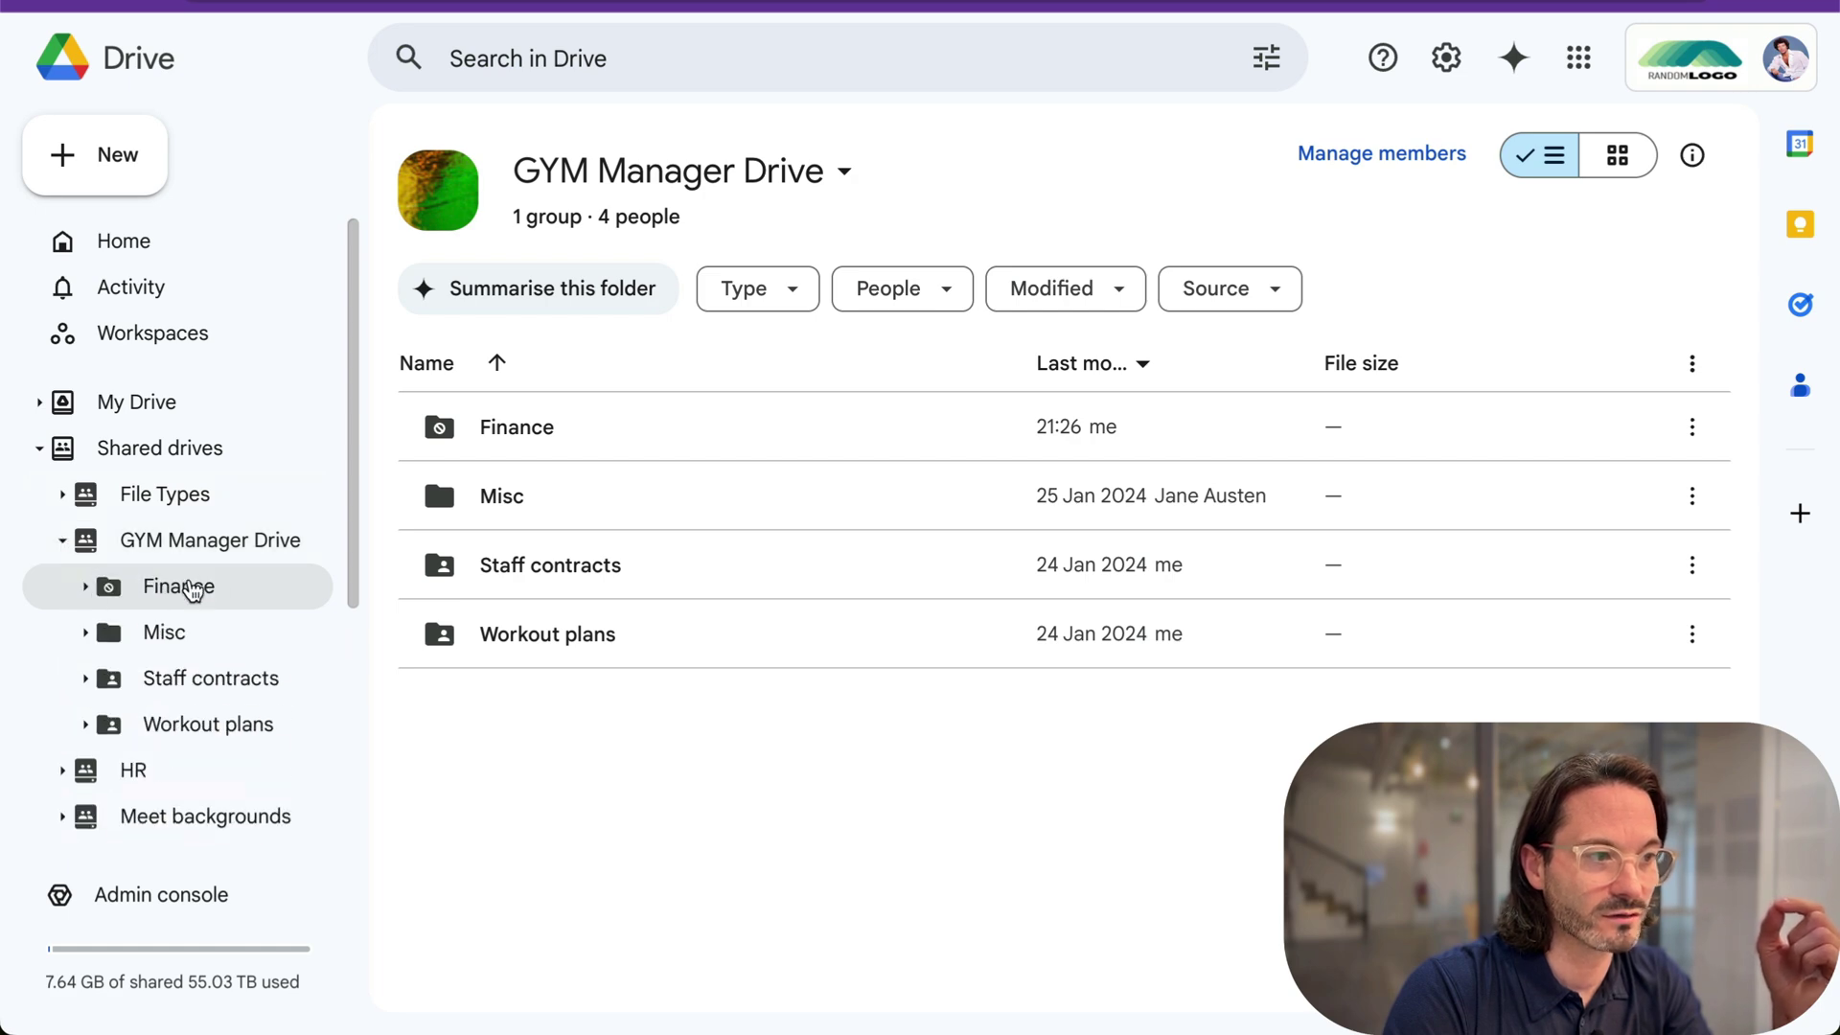